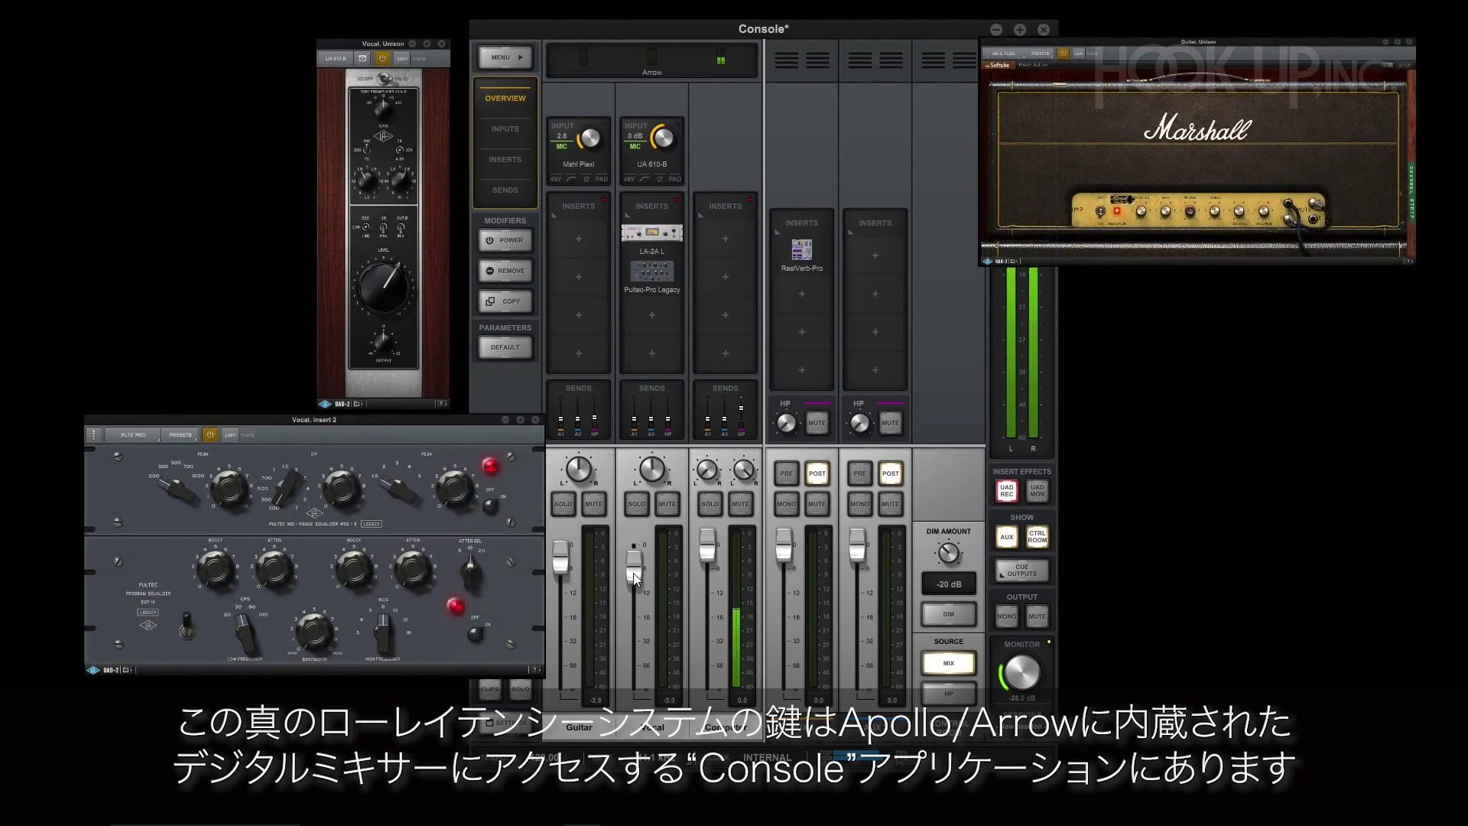
Lower the Vocal channel fader slightly and adjust the Computer channel's headphone send level
{"action": "left_click_drag", "start_coordinate": [631, 573], "coordinate": [633, 594]}
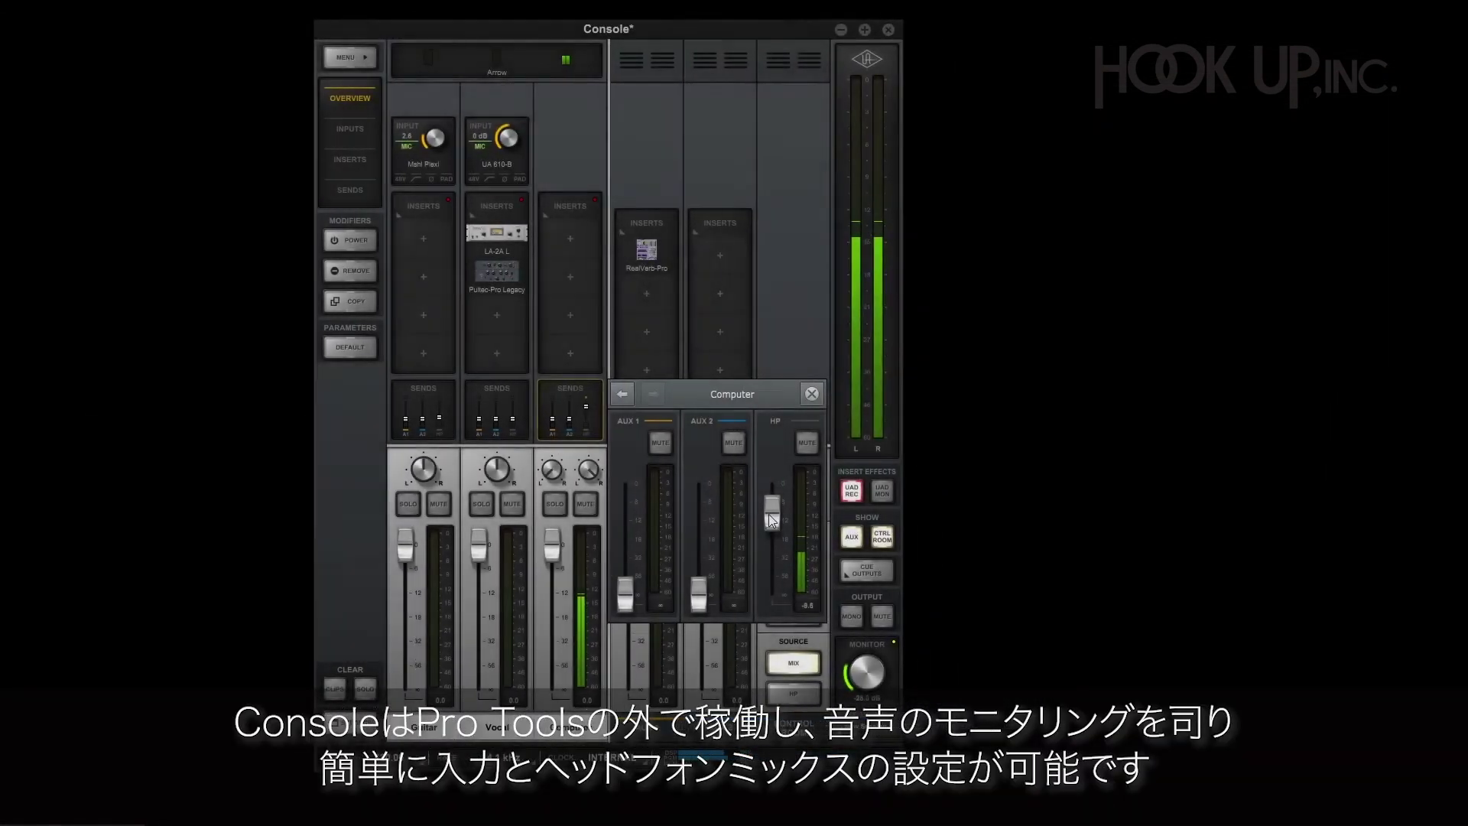
{"action": "left_click_drag", "start_coordinate": [773, 508], "coordinate": [772, 527]}
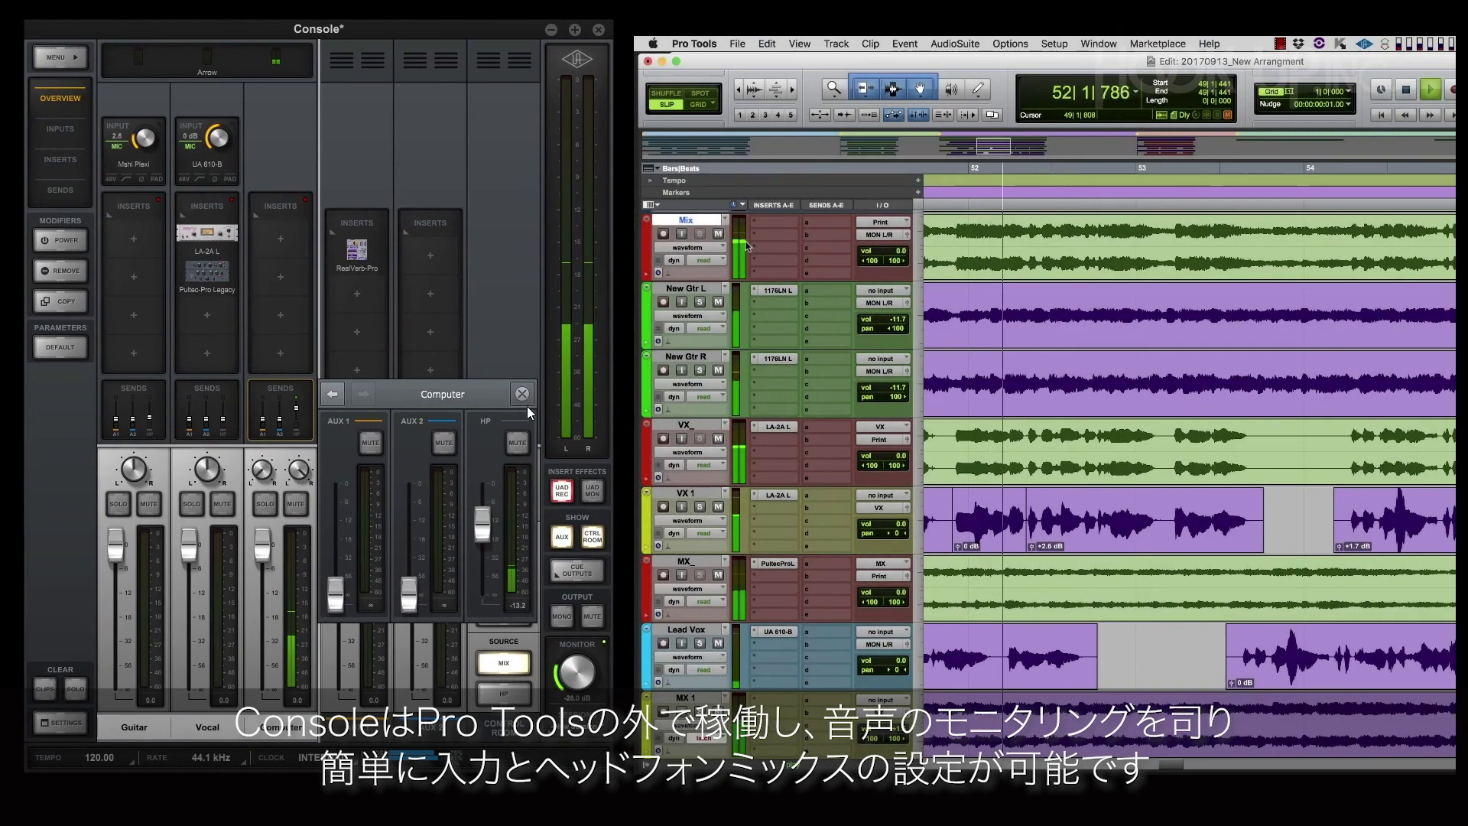
{"action": "left_click", "coordinate": [524, 396]}
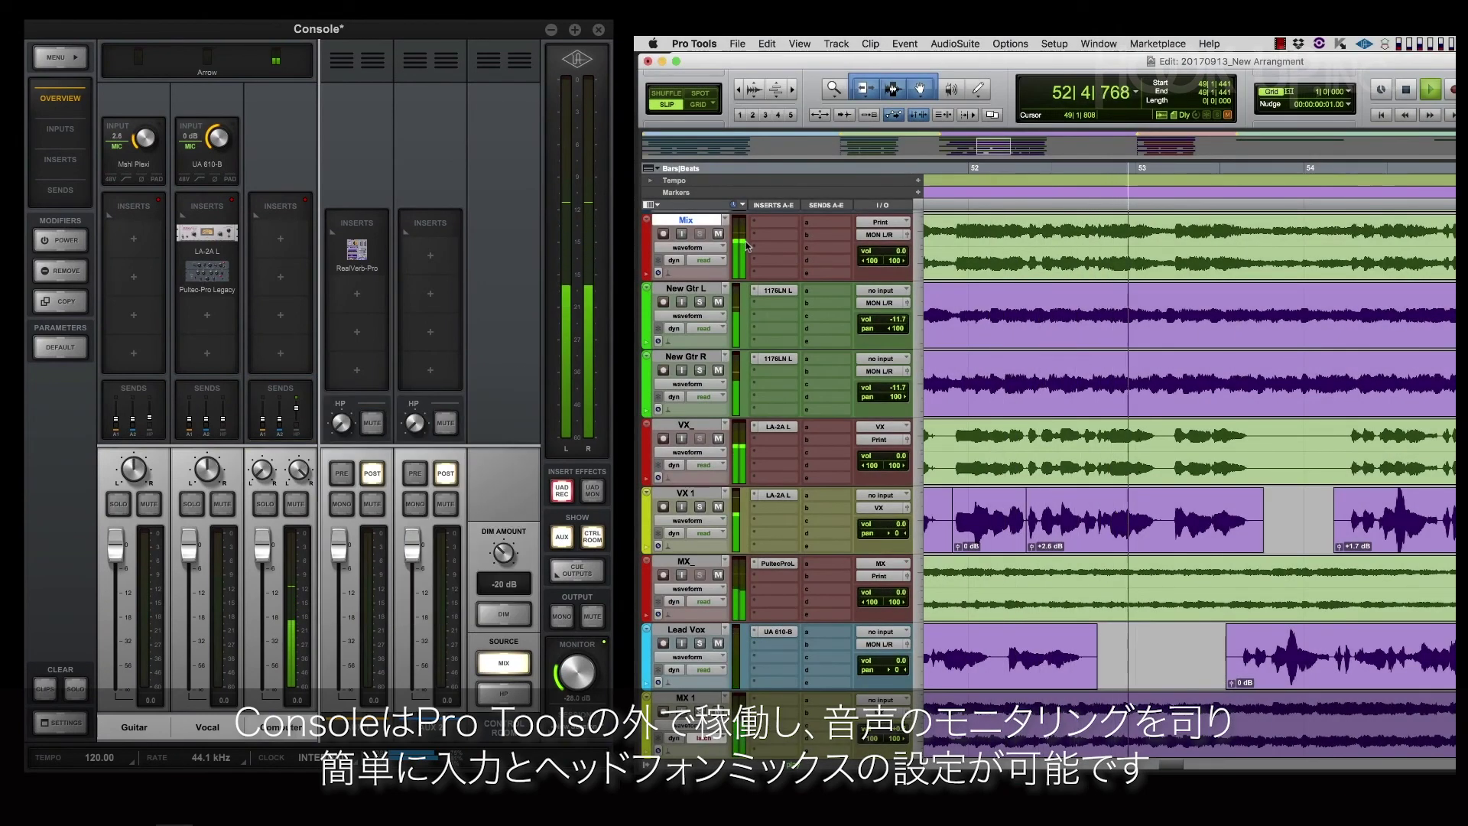
{"action": "left_click", "coordinate": [281, 413]}
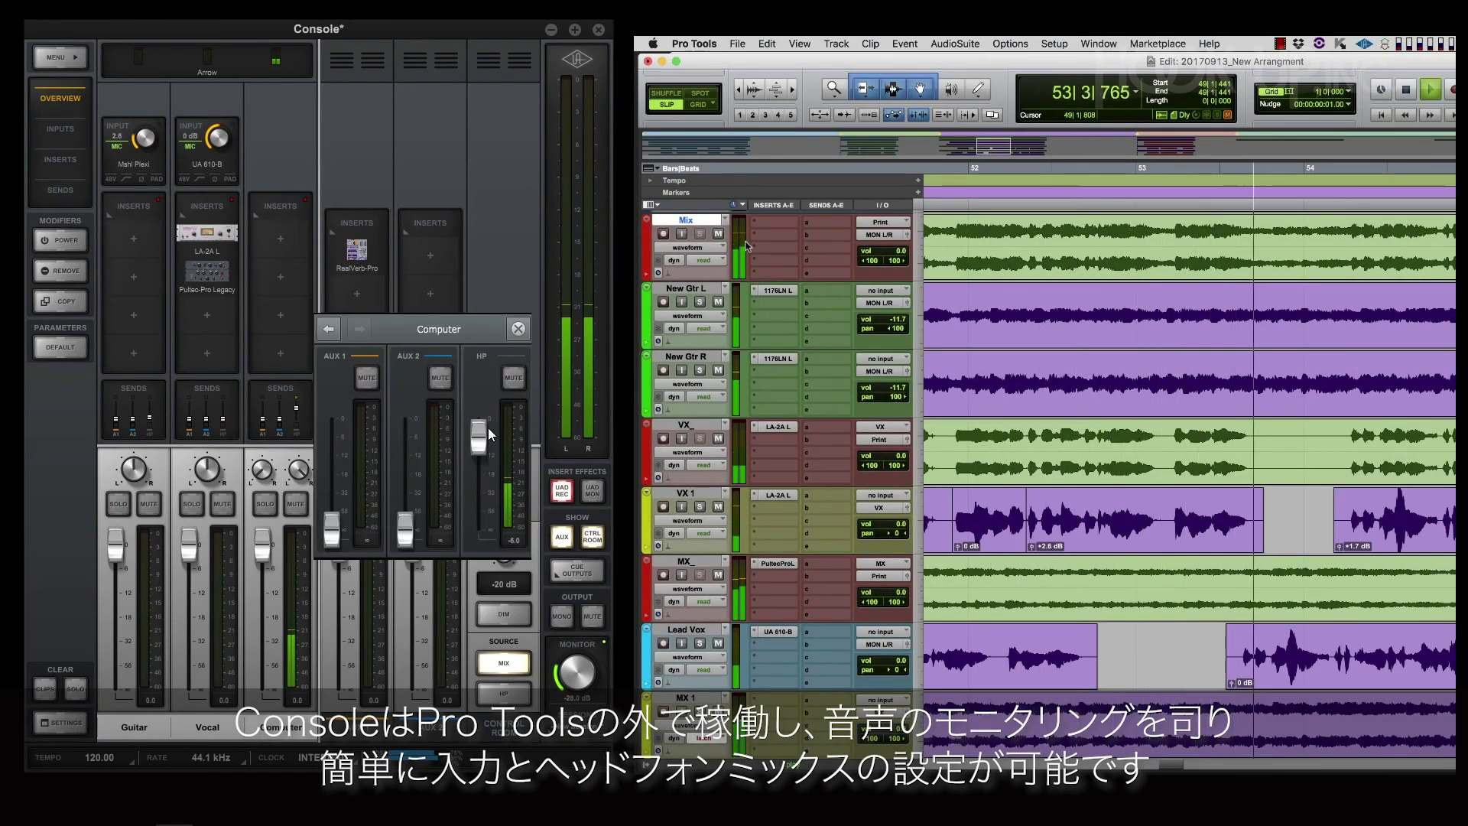
{"action": "mouse_move", "coordinate": [490, 435]}
{"action": "left_mouse_down"}
{"action": "mouse_move", "coordinate": [480, 501]}
{"action": "mouse_move", "coordinate": [480, 447]}
{"action": "left_mouse_up"}
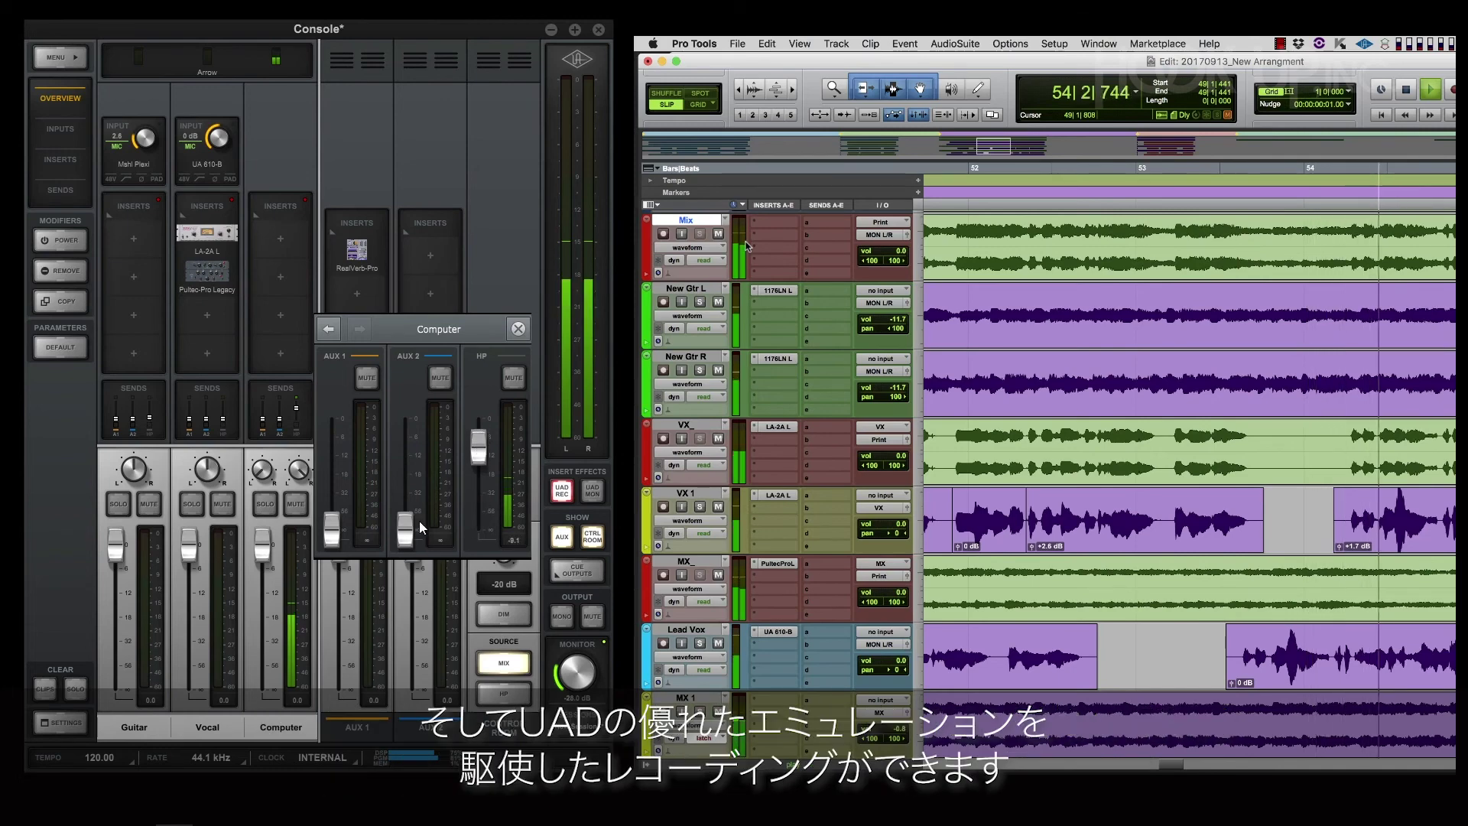
{"action": "key", "text": "Escape"}
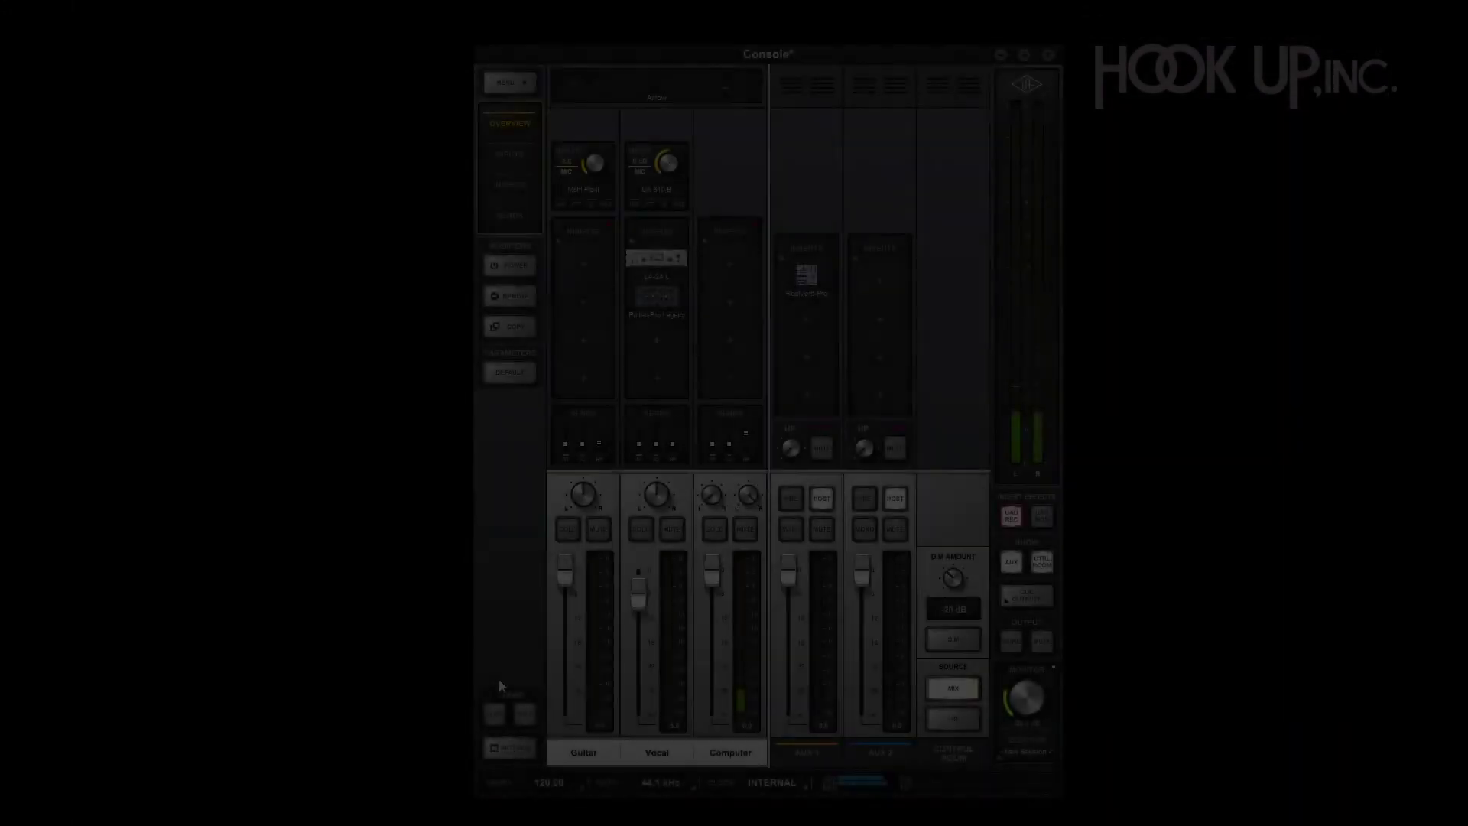
Reset the Vocal channel fader to 0 dB and pull it slightly down
{"action": "left_click", "coordinate": [640, 595], "text": "alt"}
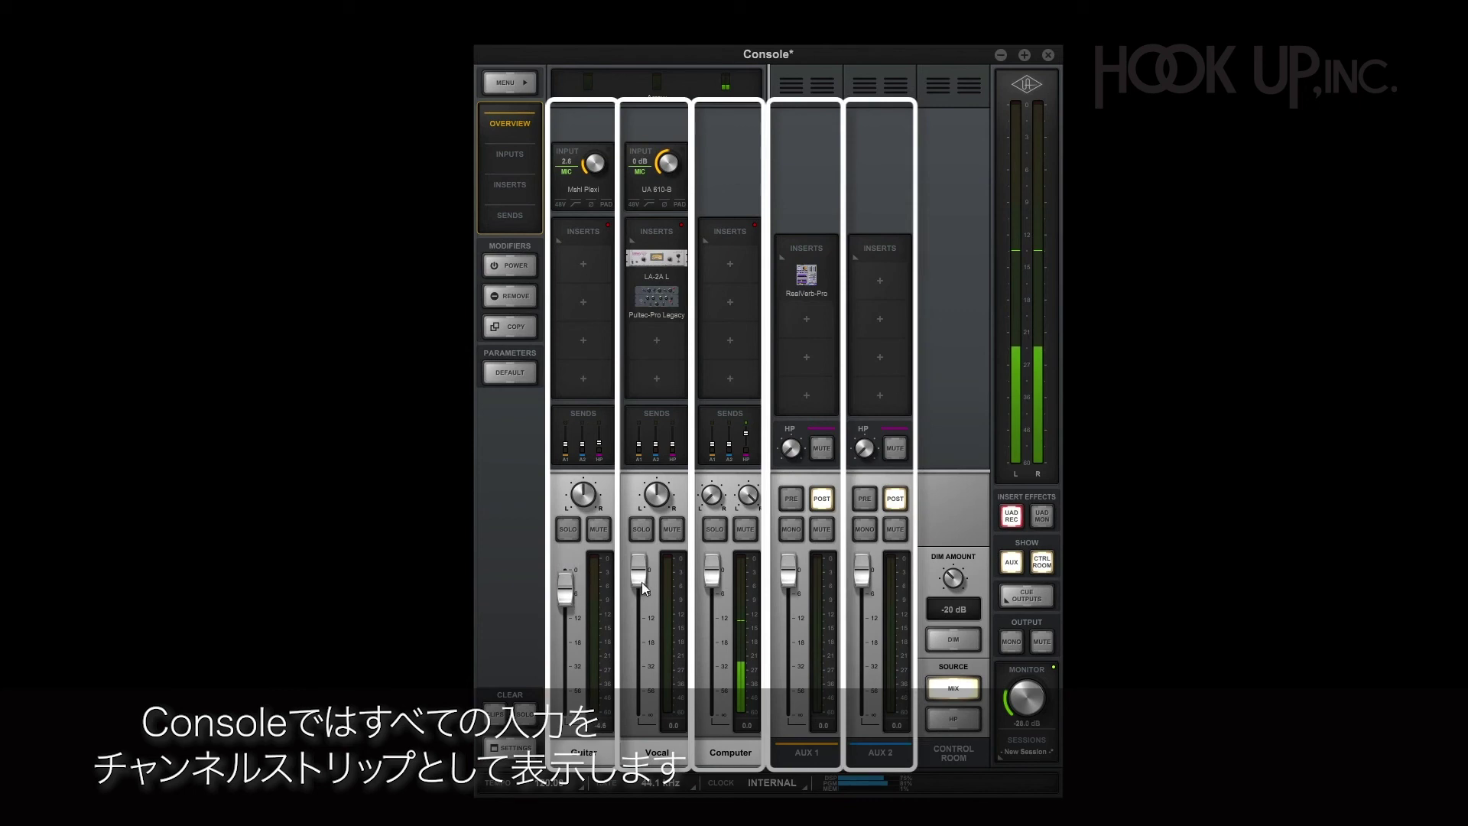
{"action": "left_click_drag", "start_coordinate": [641, 581], "coordinate": [637, 598]}
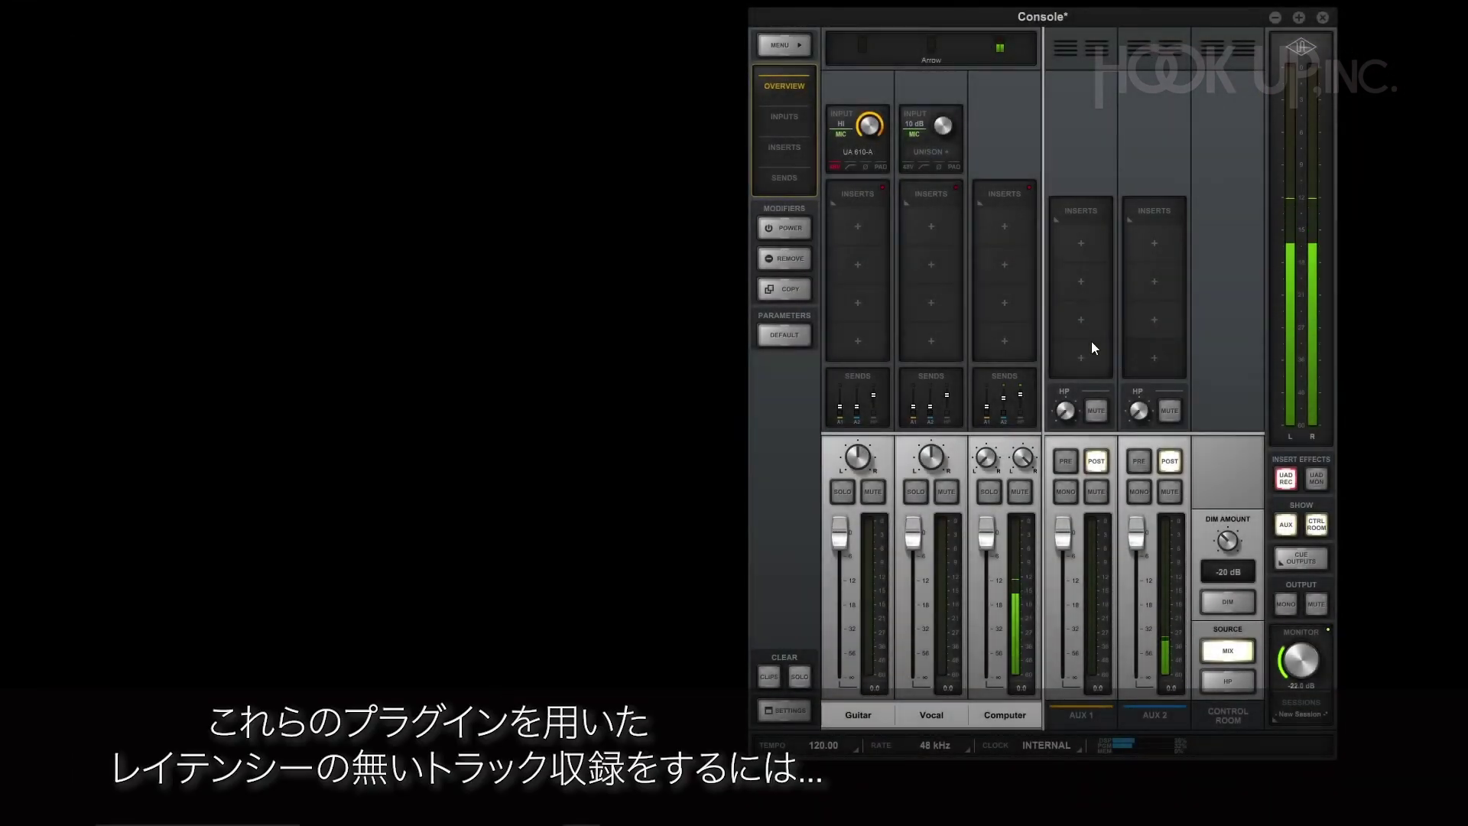
Insert the LA-2A L compressor from the Dynamics category into the Vocal channel's first insert slot
{"action": "left_click", "coordinate": [953, 231]}
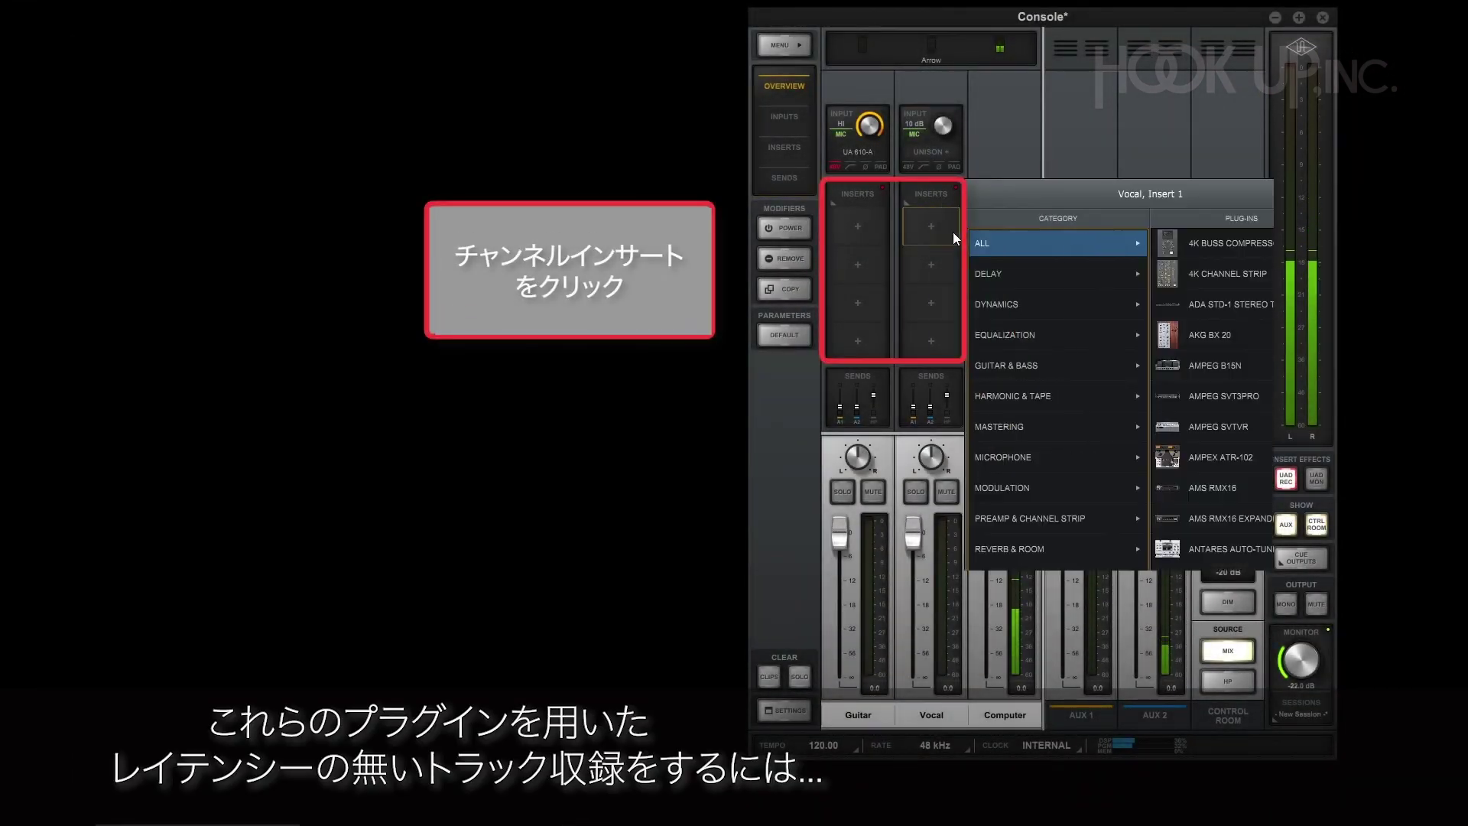
{"action": "left_click", "coordinate": [1042, 301]}
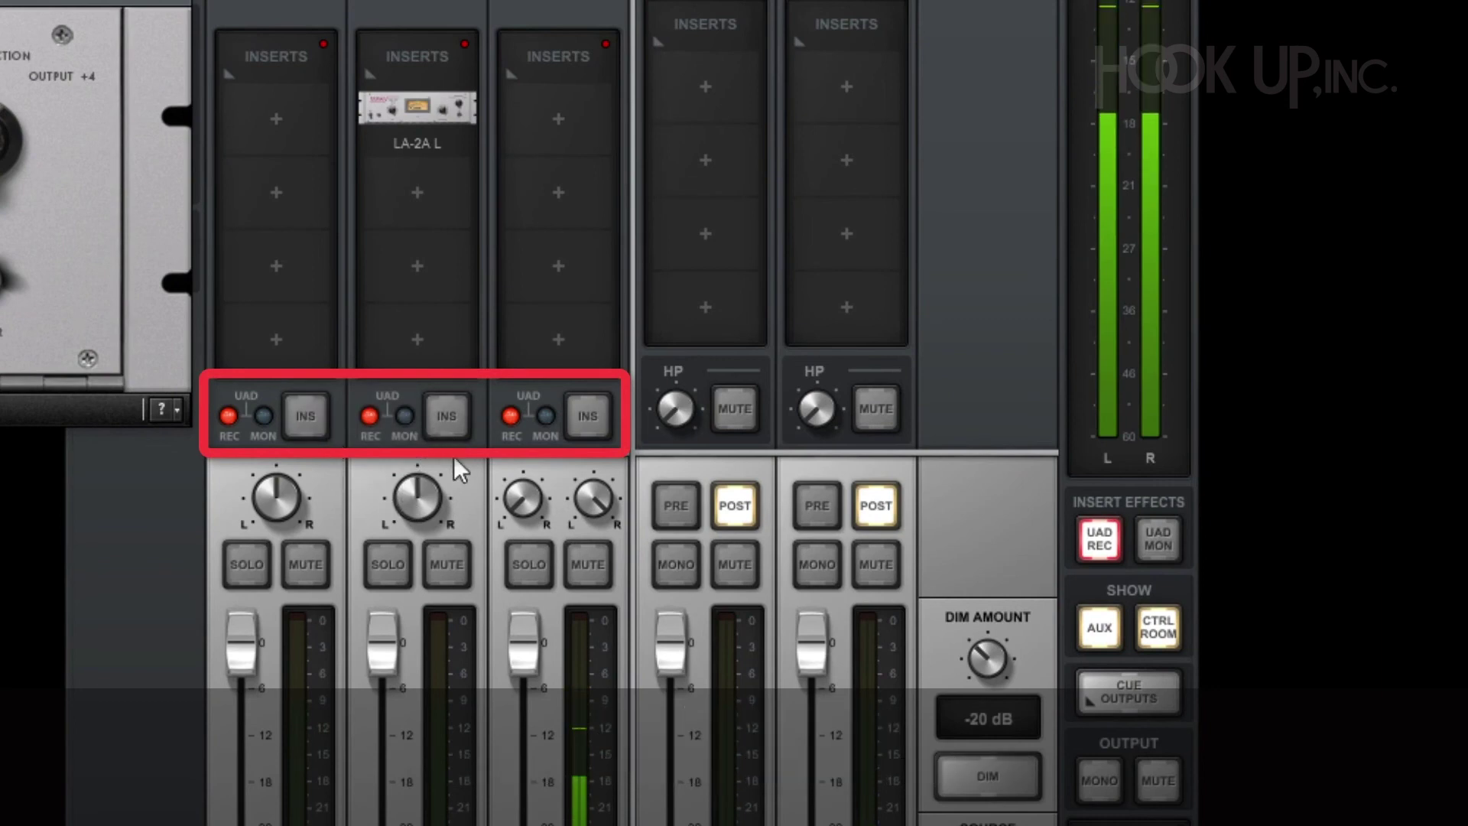
Toggle insert effects between UAD REC and UAD MON for the Vocal and Computer channels and globally, ending with all channels on UAD MON
{"action": "left_click", "coordinate": [455, 418]}
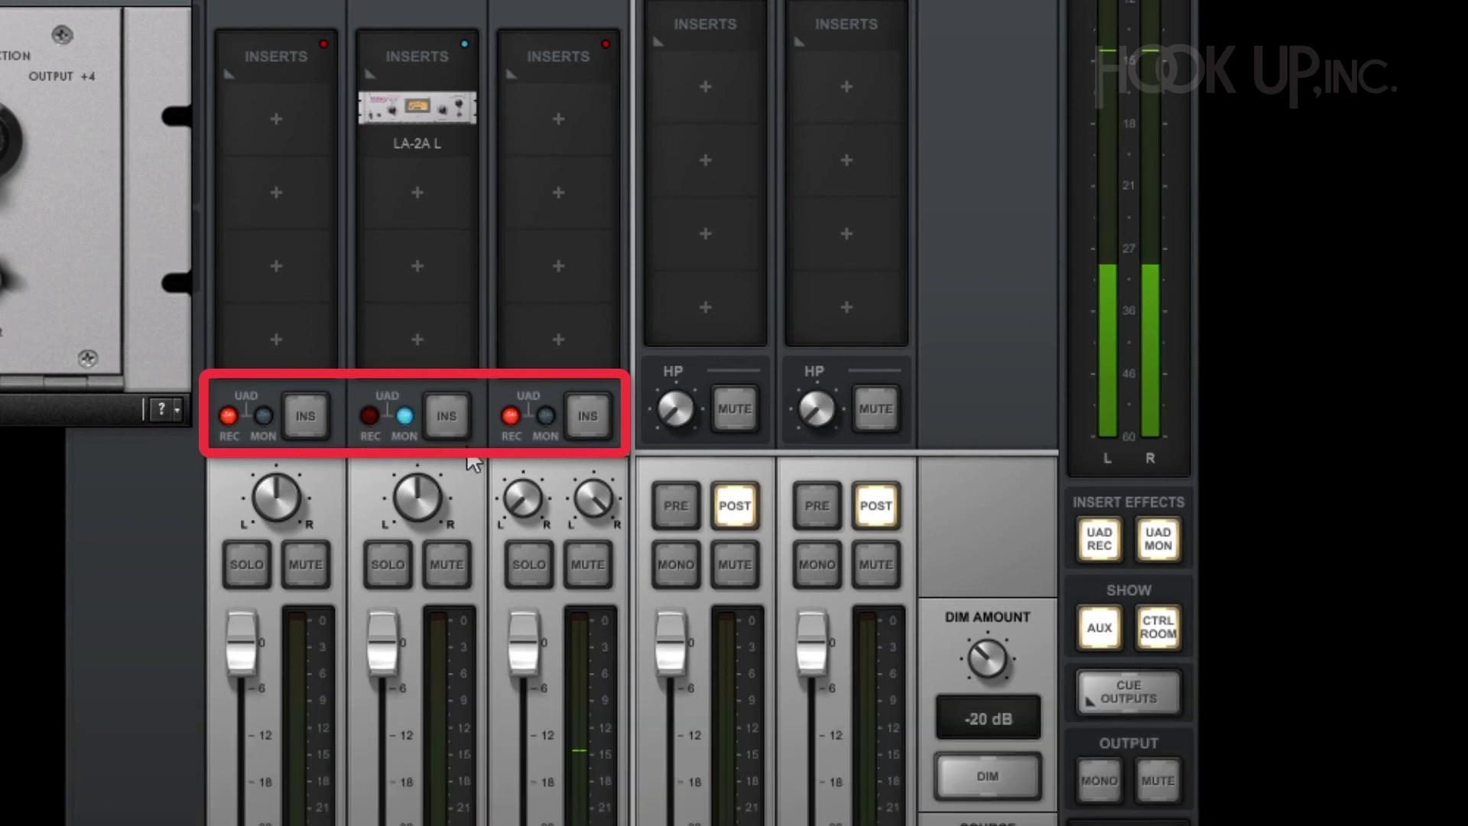
{"action": "left_click", "coordinate": [595, 420]}
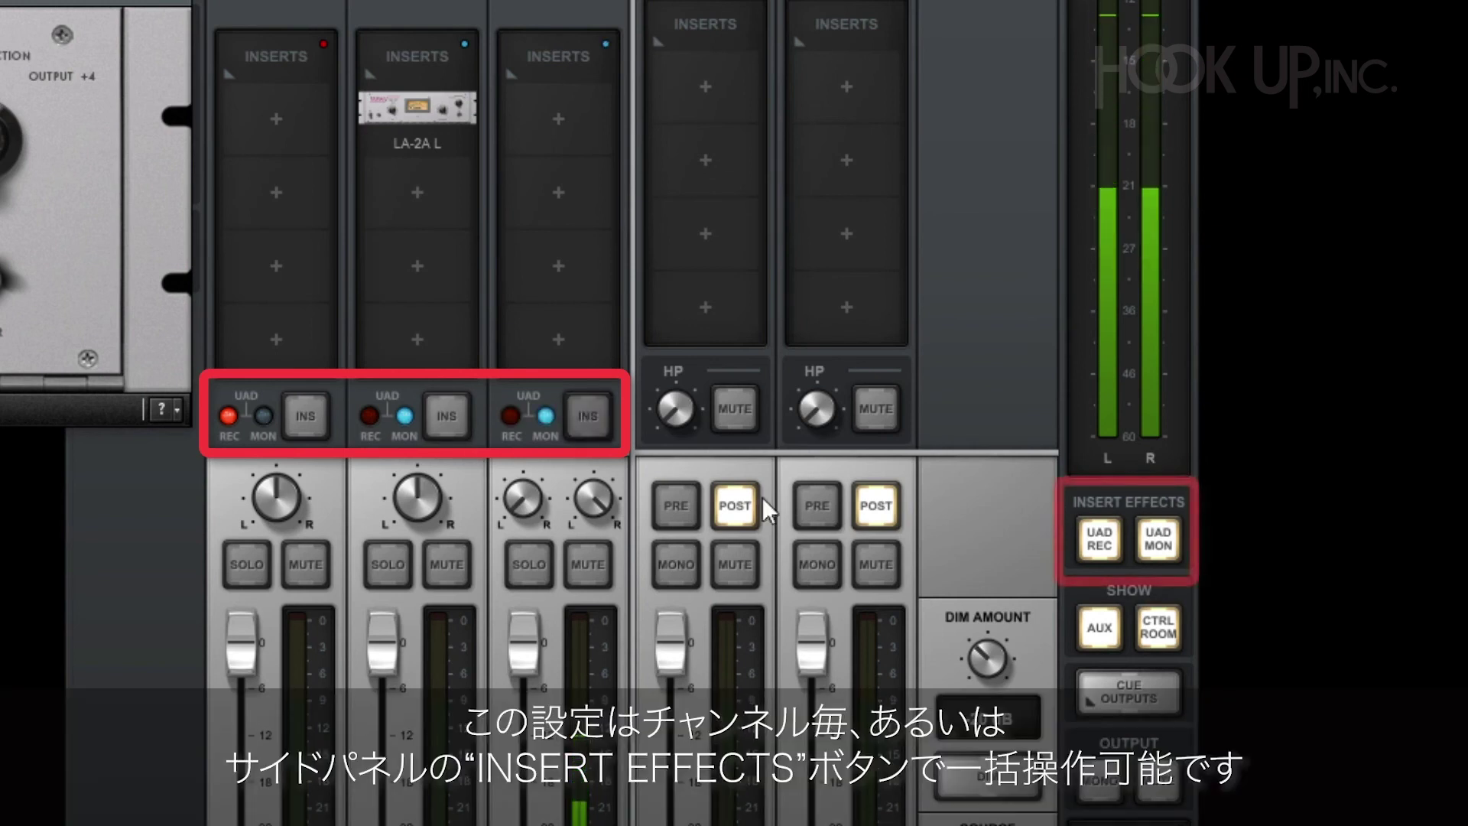
{"action": "left_click", "coordinate": [1094, 537]}
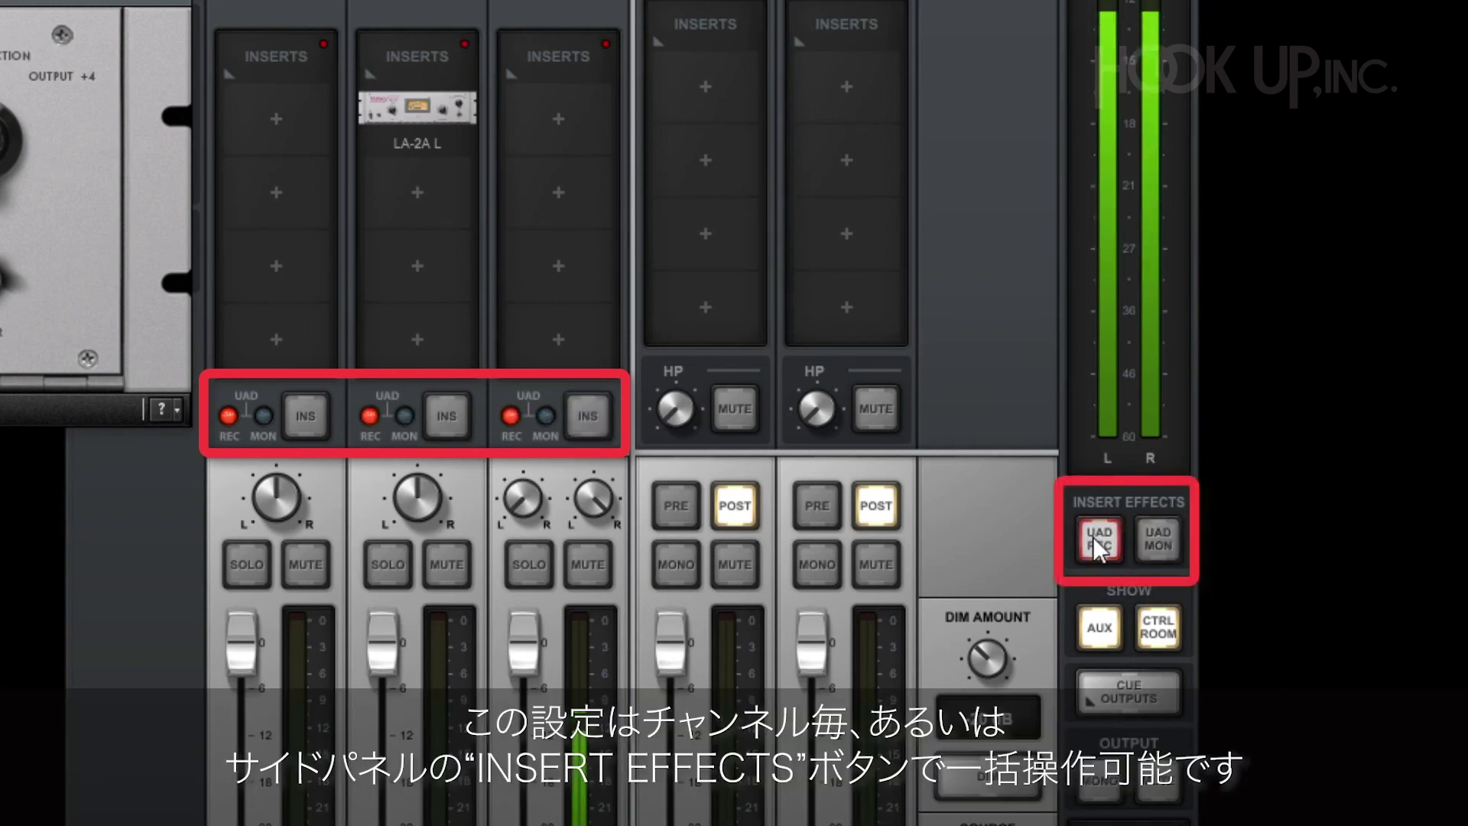
{"action": "left_click", "coordinate": [1159, 539]}
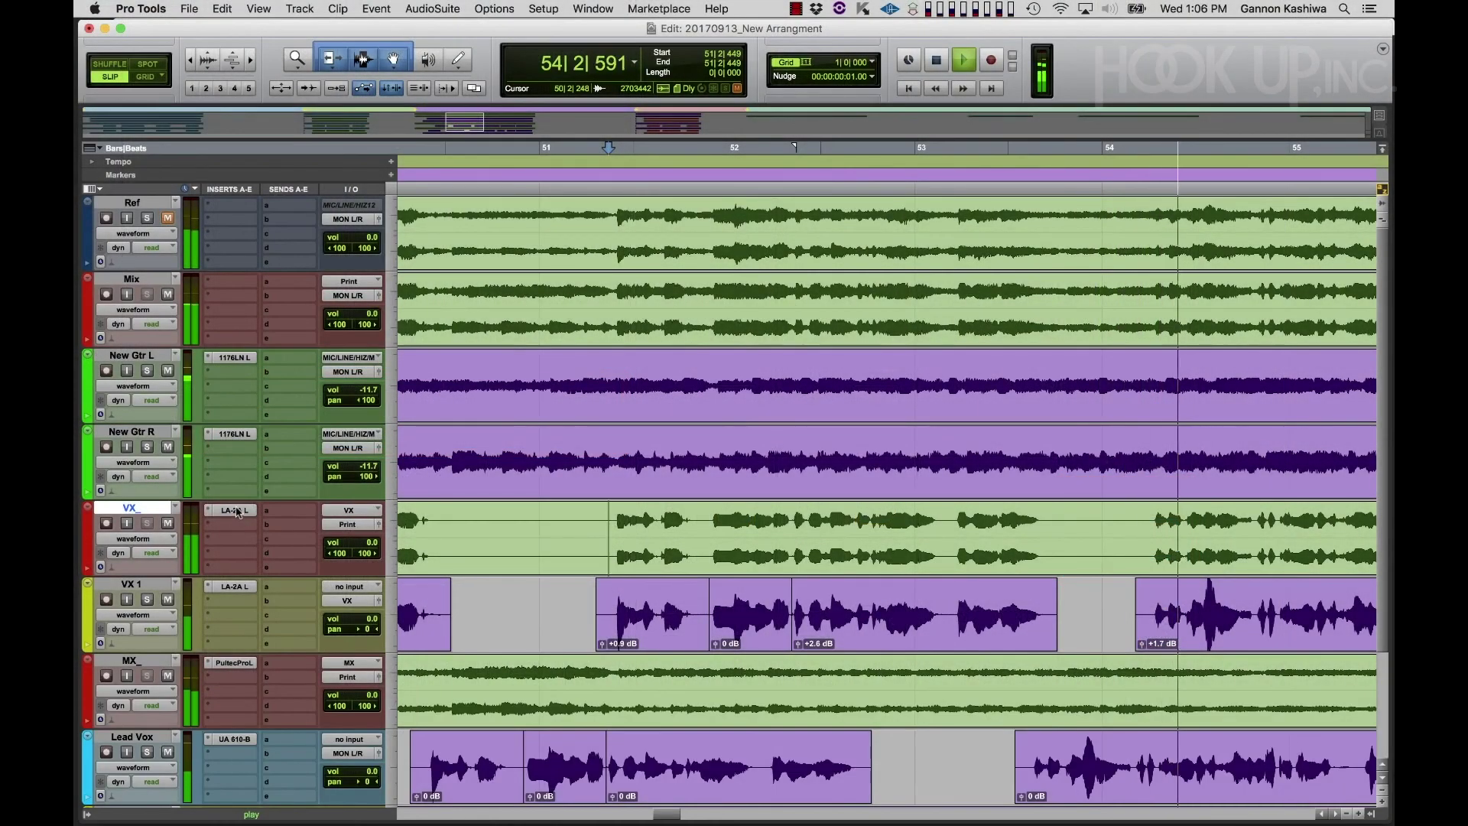
In Pro Tools, view the LA-2A L plug-in on the VX_ track and close its window
{"action": "left_click", "coordinate": [236, 510]}
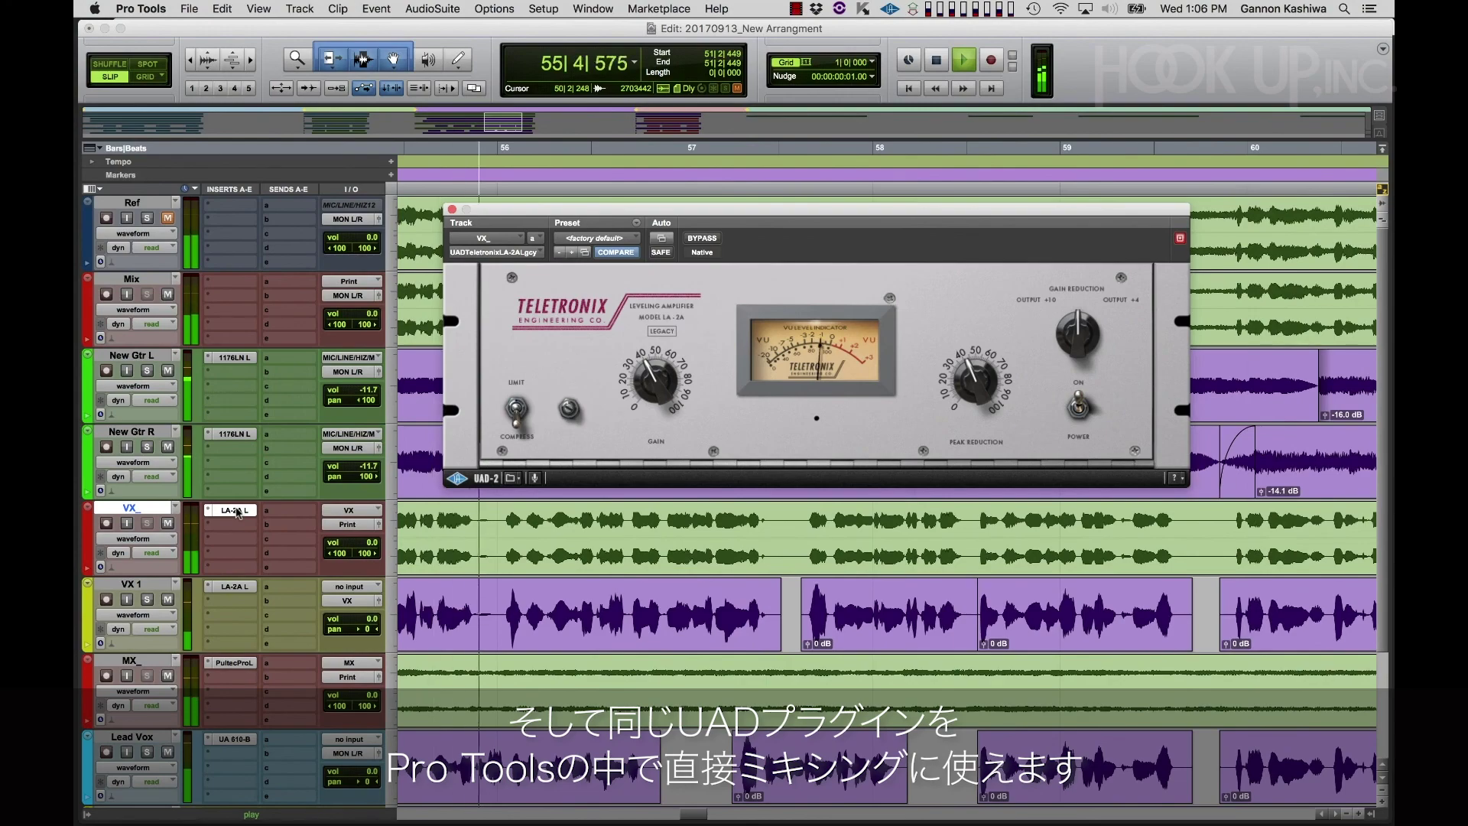
{"action": "left_click", "coordinate": [237, 511]}
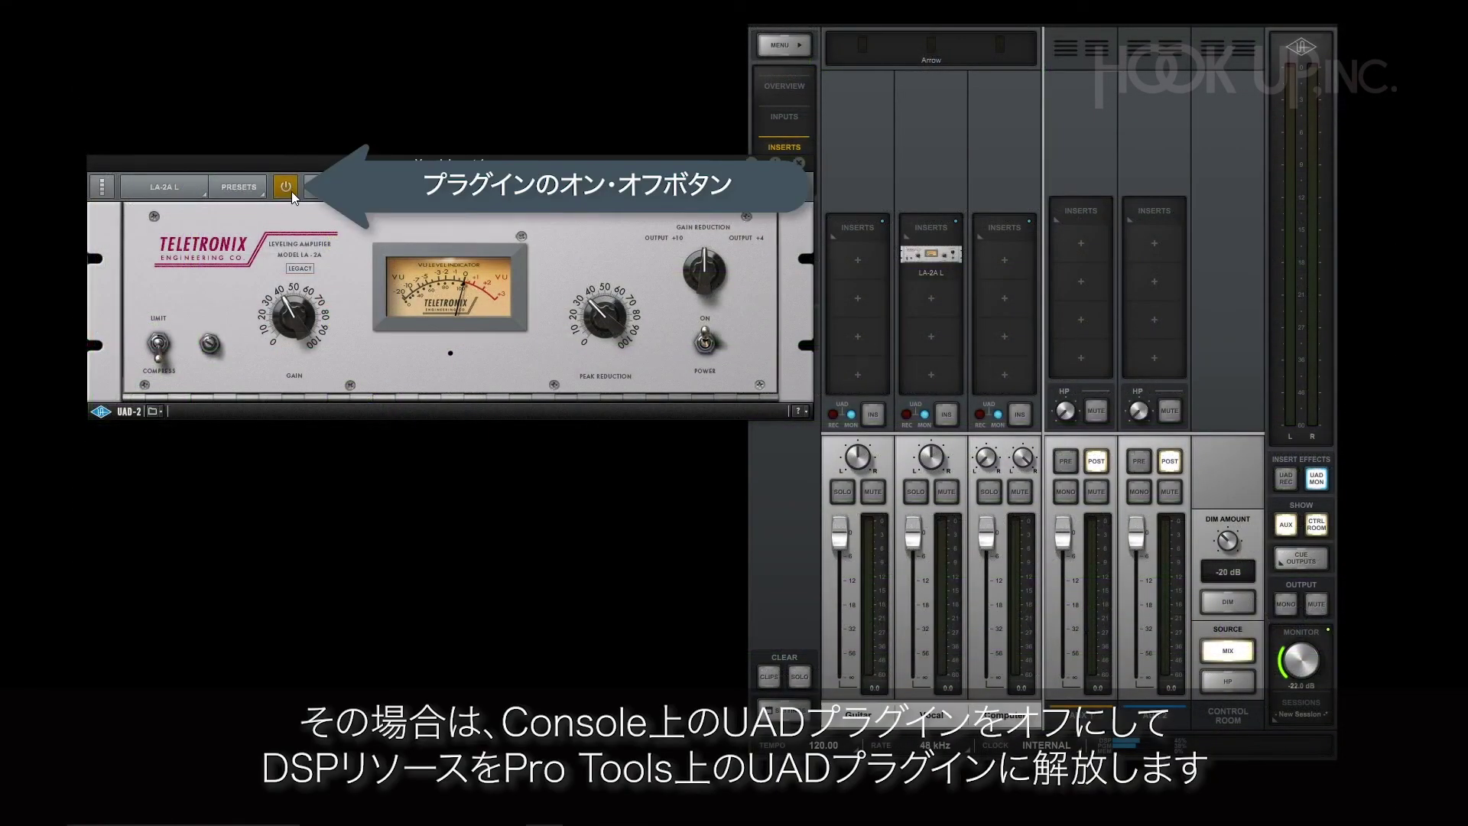
In Console, switch off the Vocal channel's LA-2A L plug-in to free DSP resources
{"action": "left_click", "coordinate": [286, 186]}
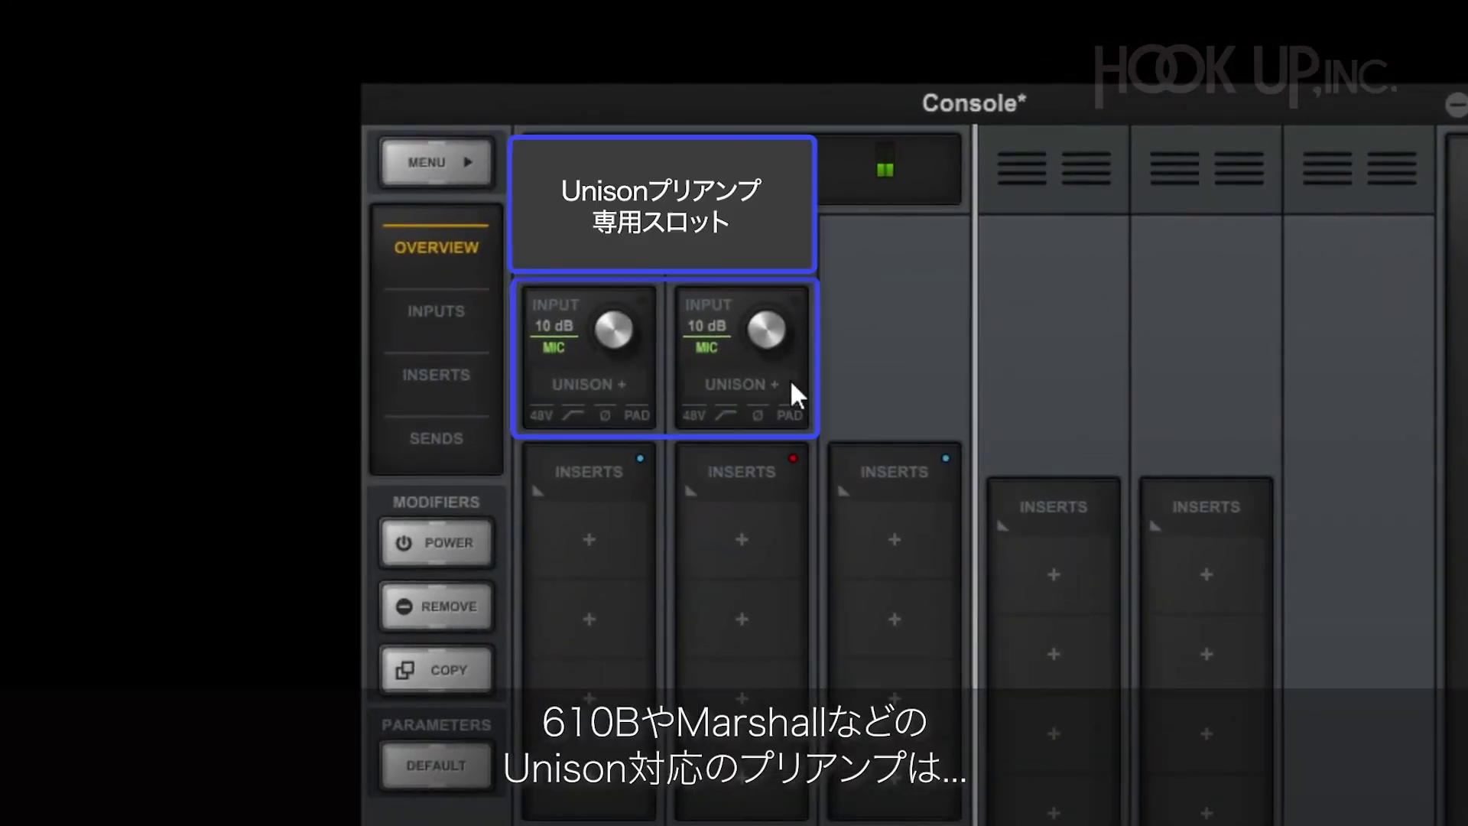
Load the UA 610-B preamp into the Vocal channel's Unison slot
{"action": "left_click", "coordinate": [841, 310]}
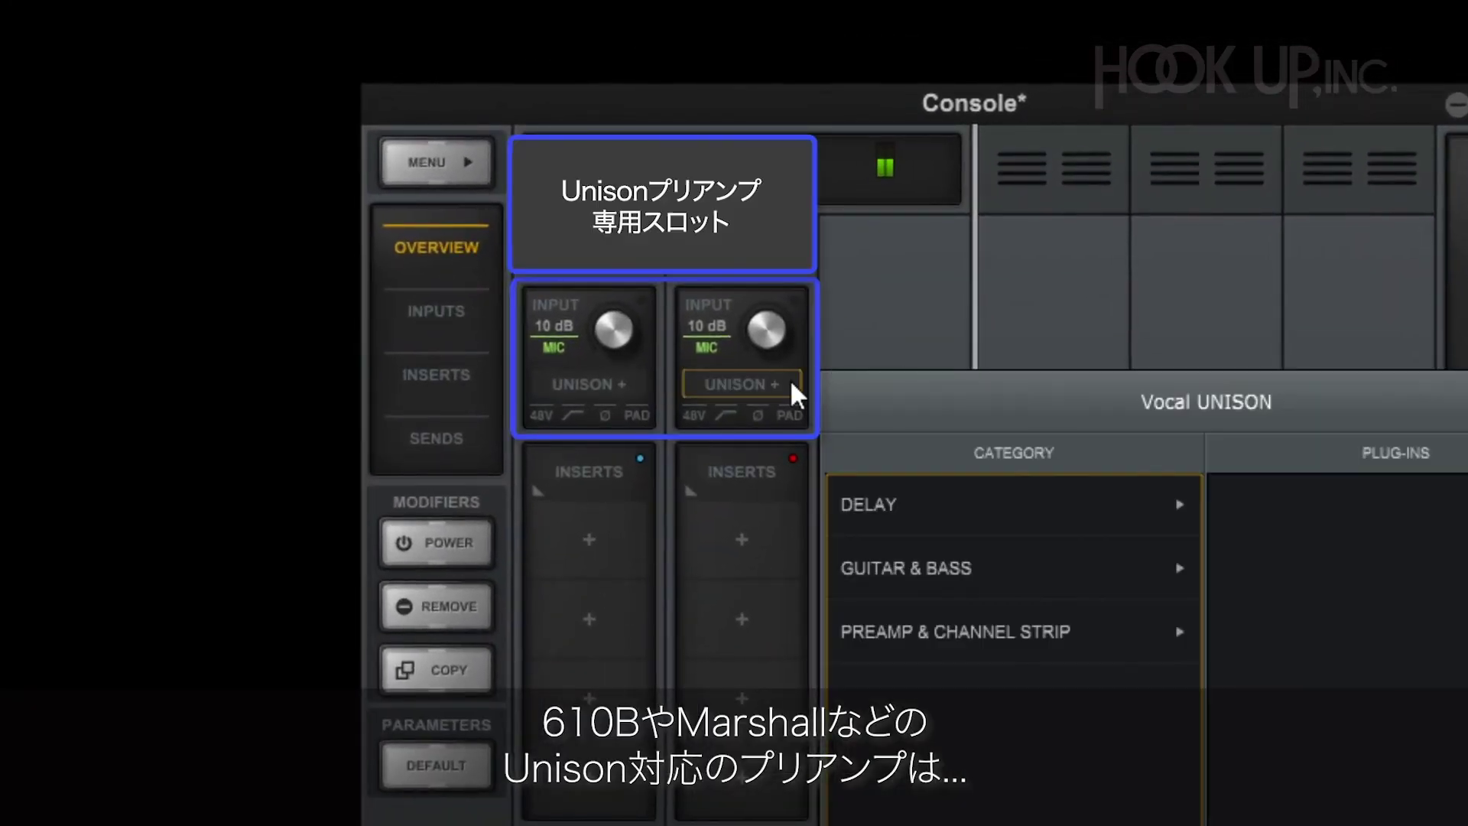
{"action": "left_click", "coordinate": [1025, 631]}
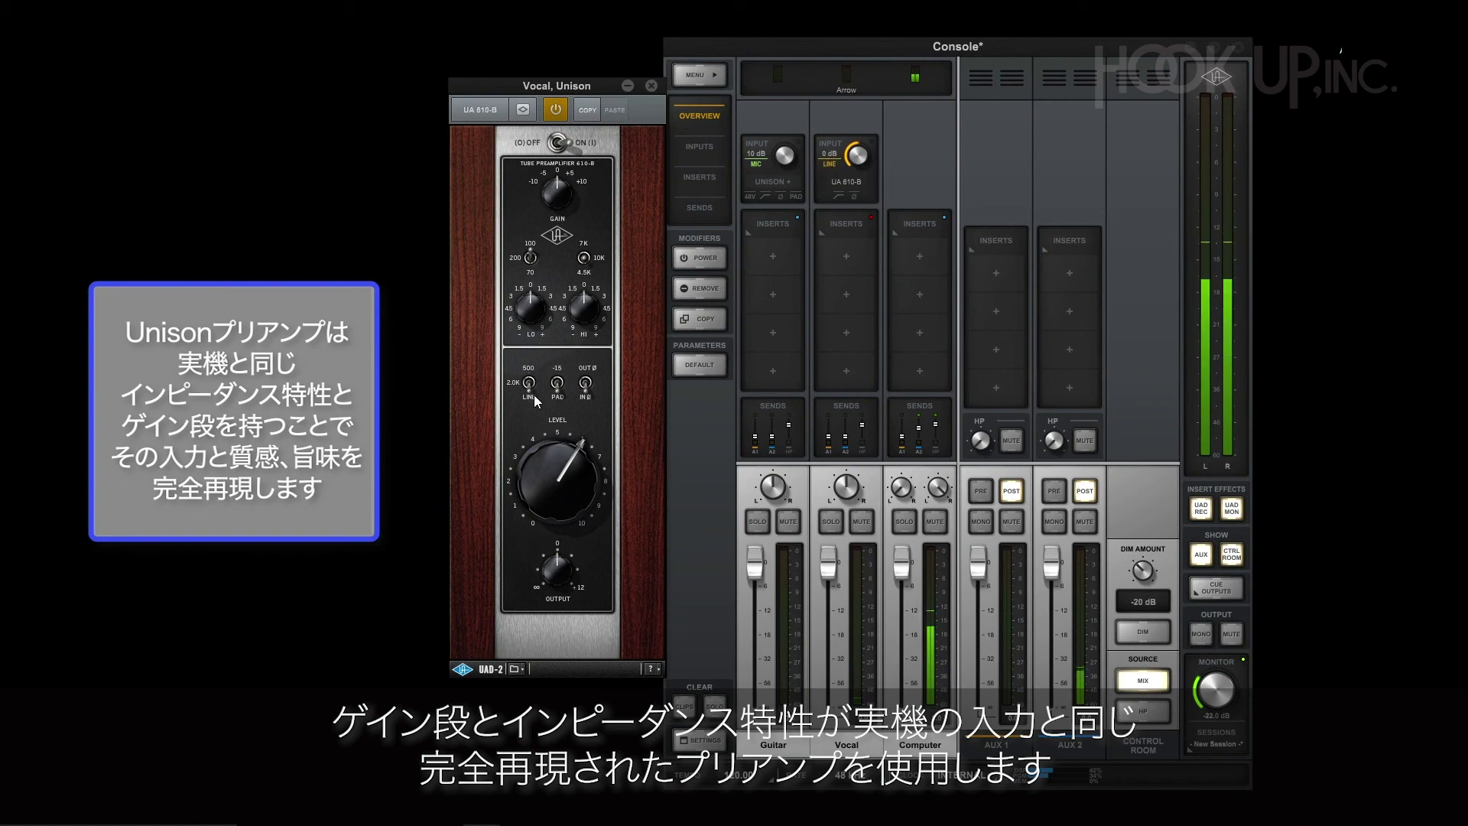
Move the UA 610-B window slightly away from the mixer and switch the mixer to the Inserts view
{"action": "left_click_drag", "start_coordinate": [604, 84], "coordinate": [585, 75]}
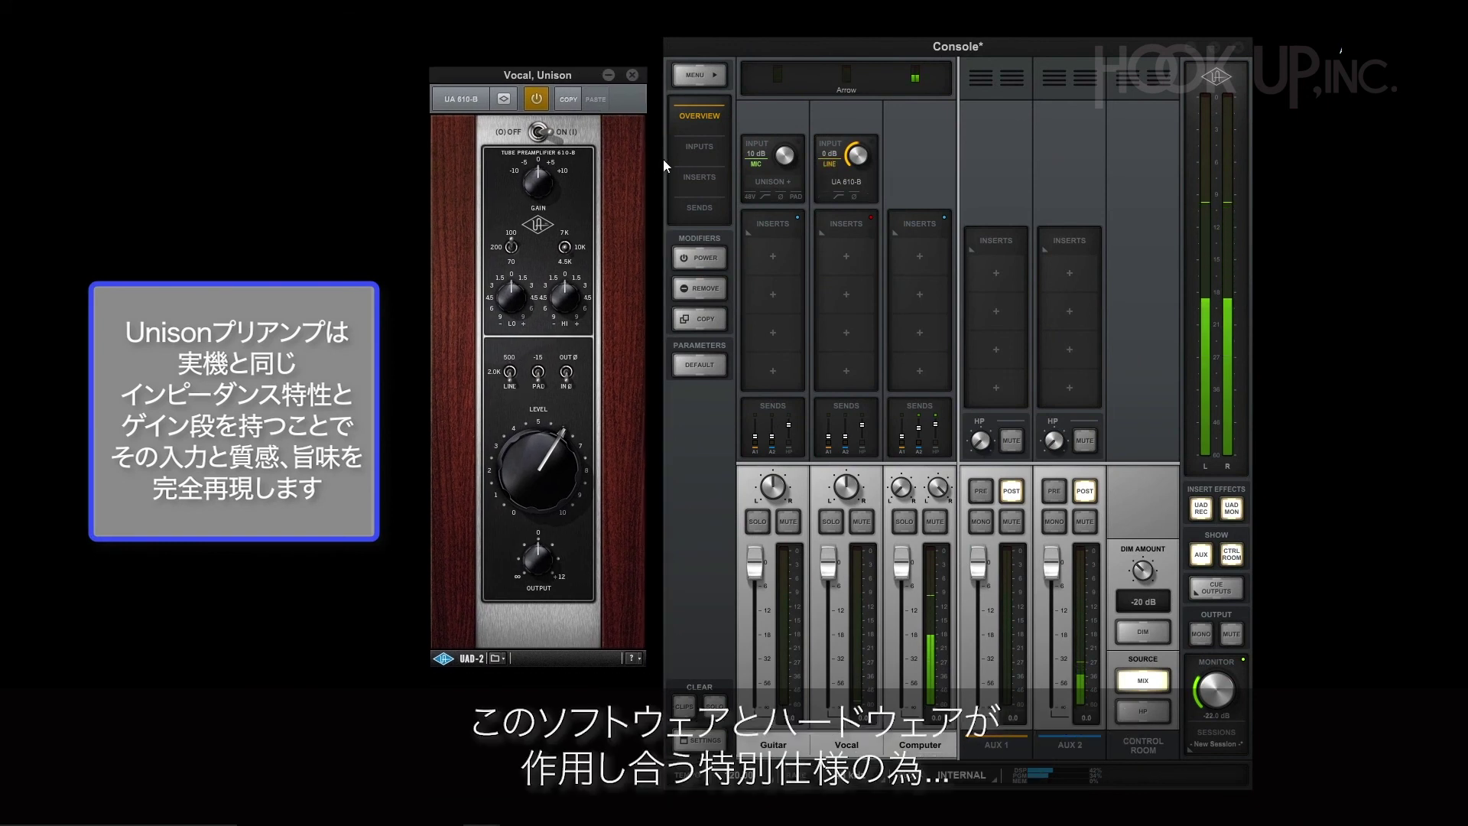
{"action": "left_click", "coordinate": [700, 173]}
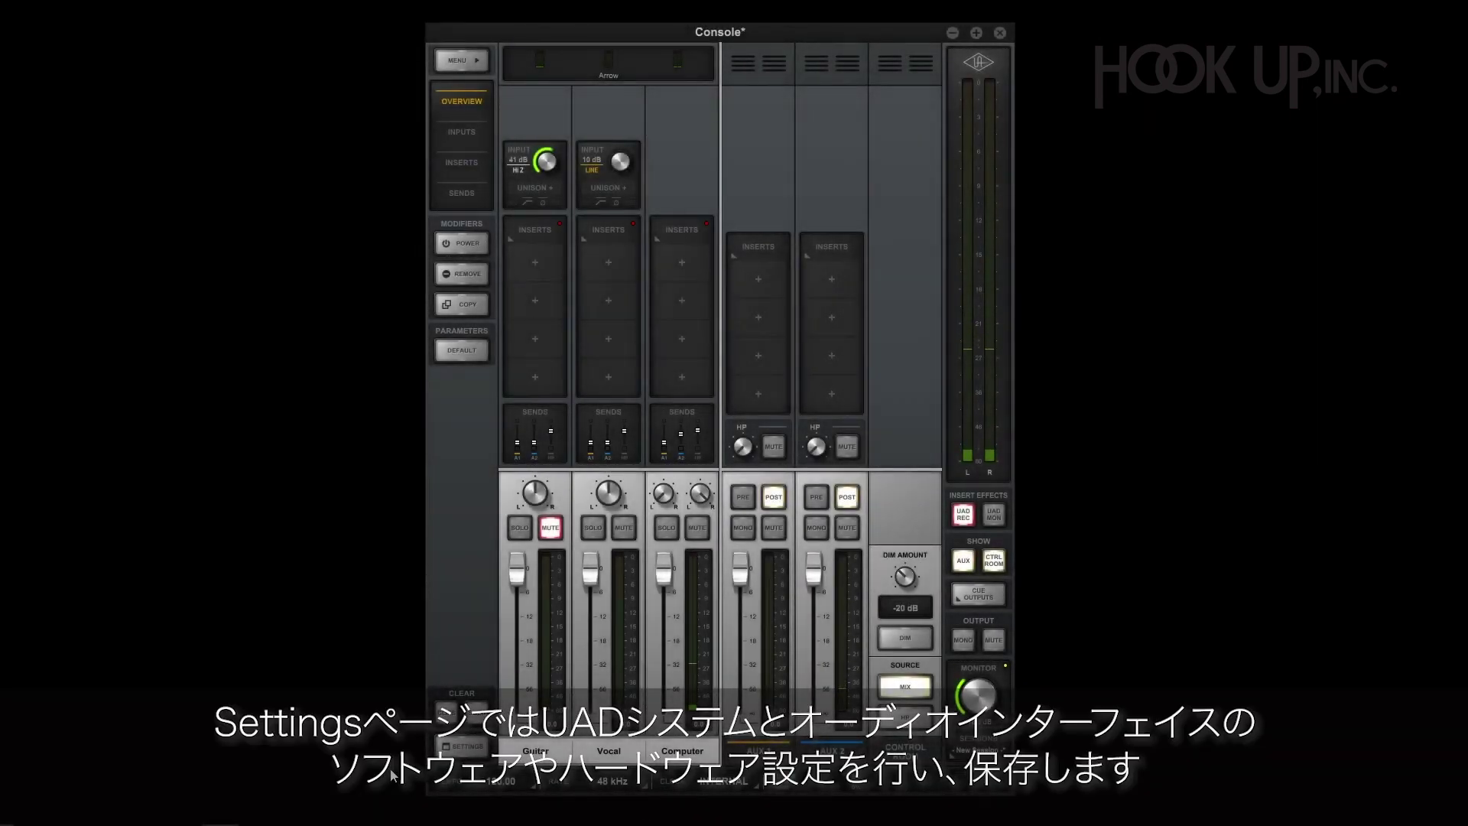
Open the Console settings and review the I/O Matrix, Display, Plug-Ins and MIDI pages
{"action": "left_click", "coordinate": [463, 746]}
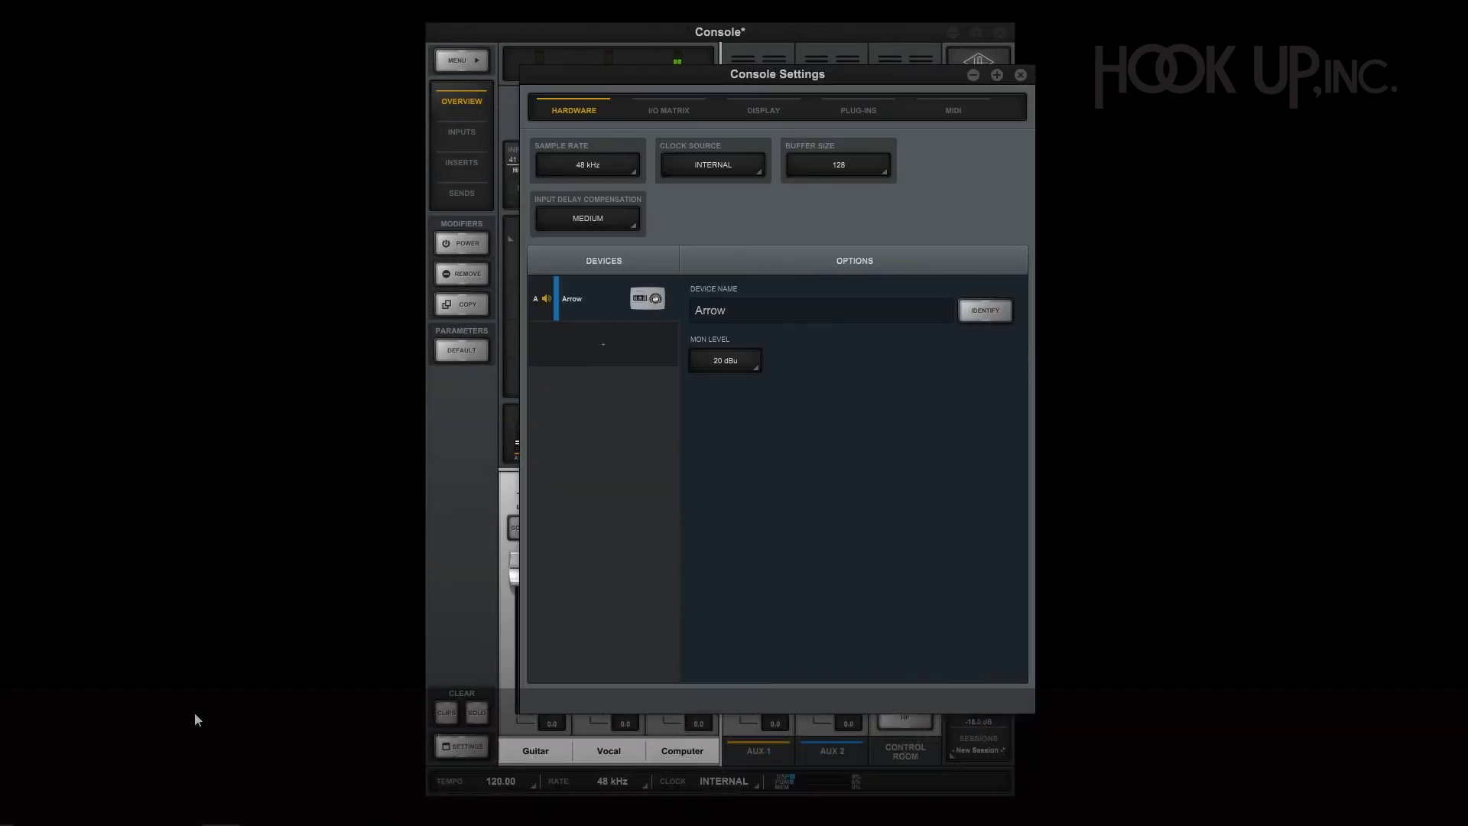
{"action": "left_click", "coordinate": [667, 108]}
{"action": "left_click", "coordinate": [762, 111]}
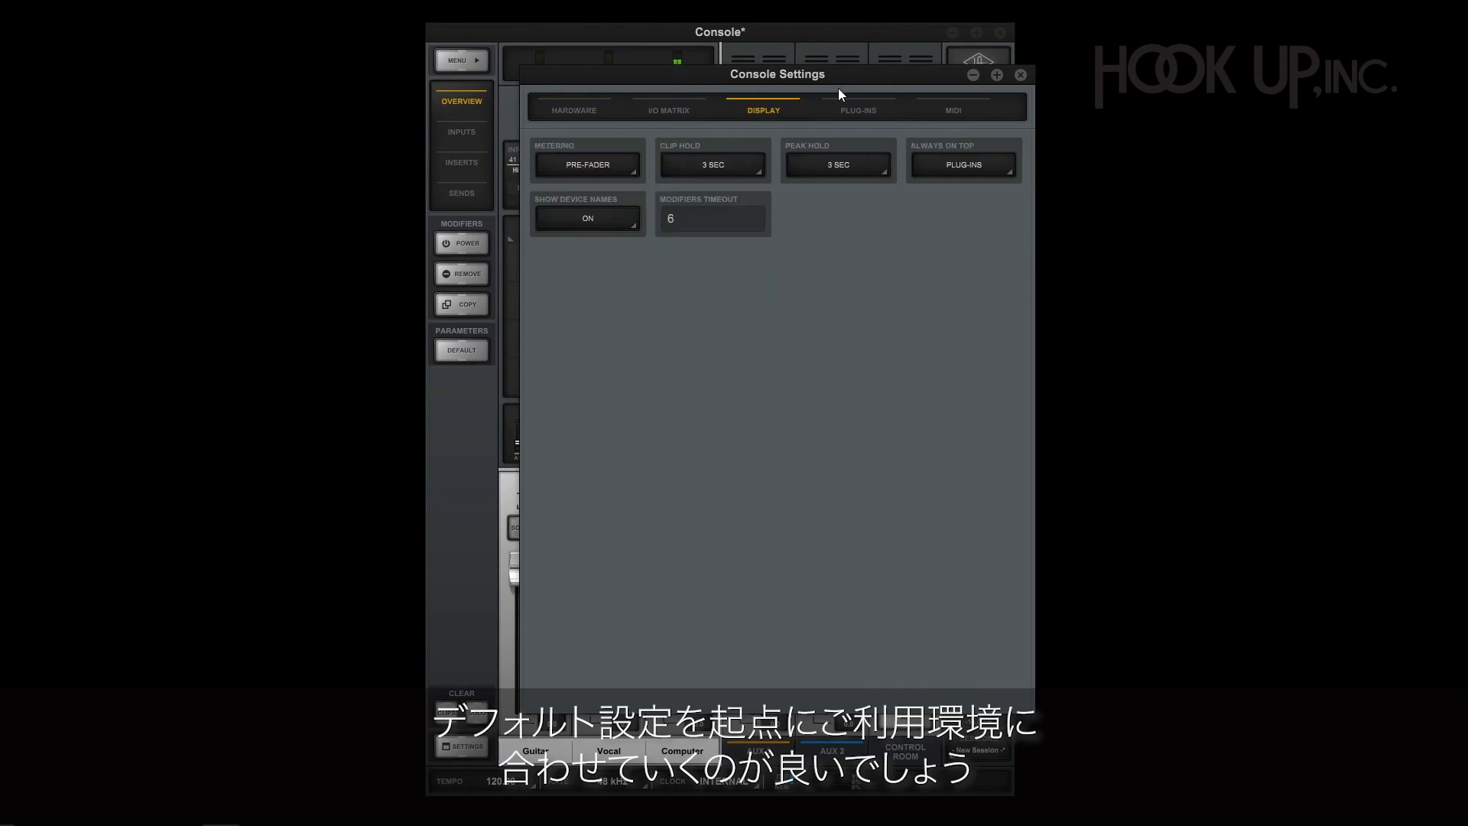
{"action": "left_click", "coordinate": [860, 109]}
{"action": "left_click", "coordinate": [953, 110]}
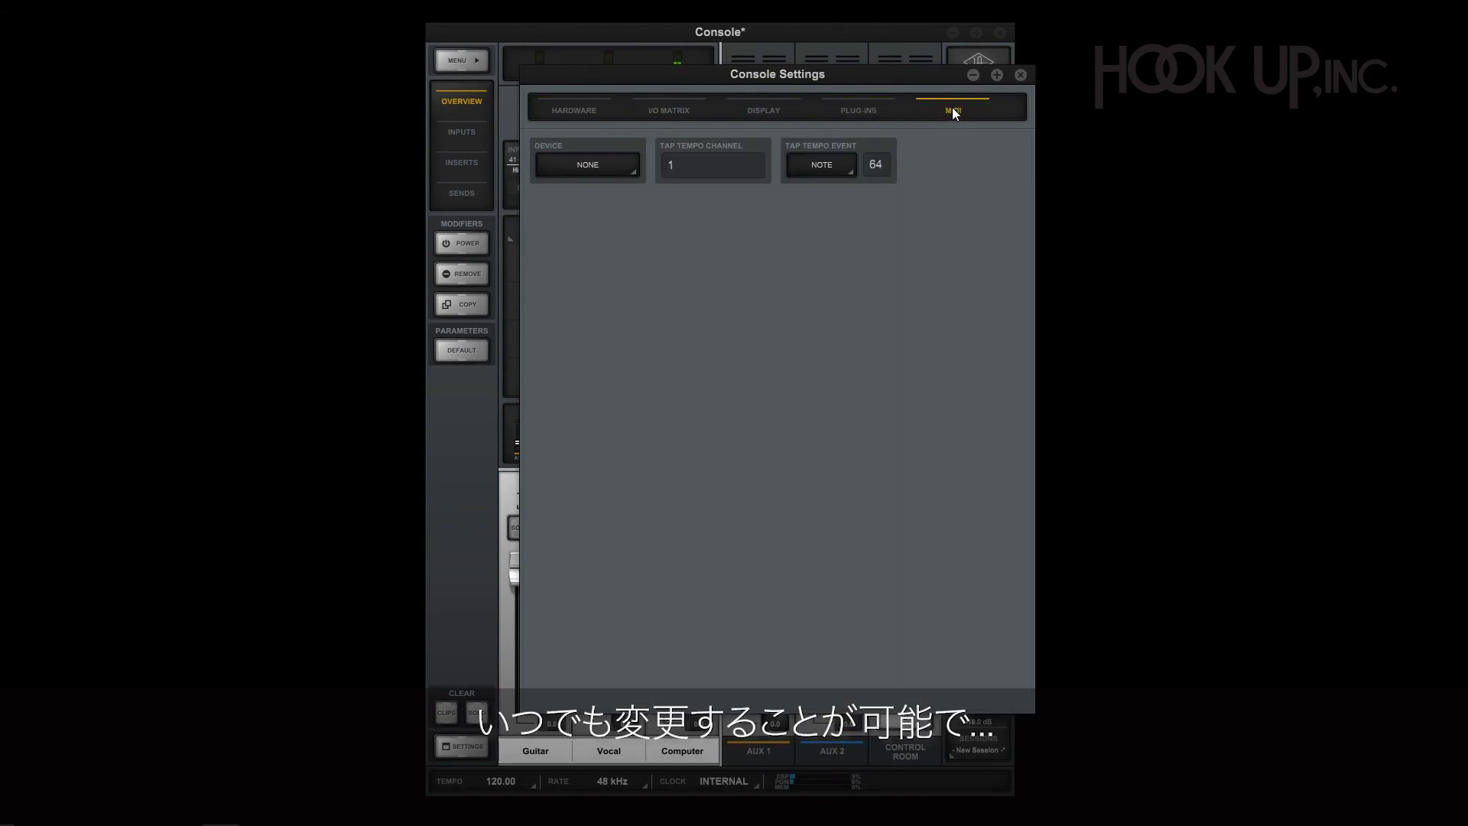
Set Input Delay Compensation to OFF in the hardware settings
{"action": "left_click", "coordinate": [593, 113]}
{"action": "left_click", "coordinate": [604, 221]}
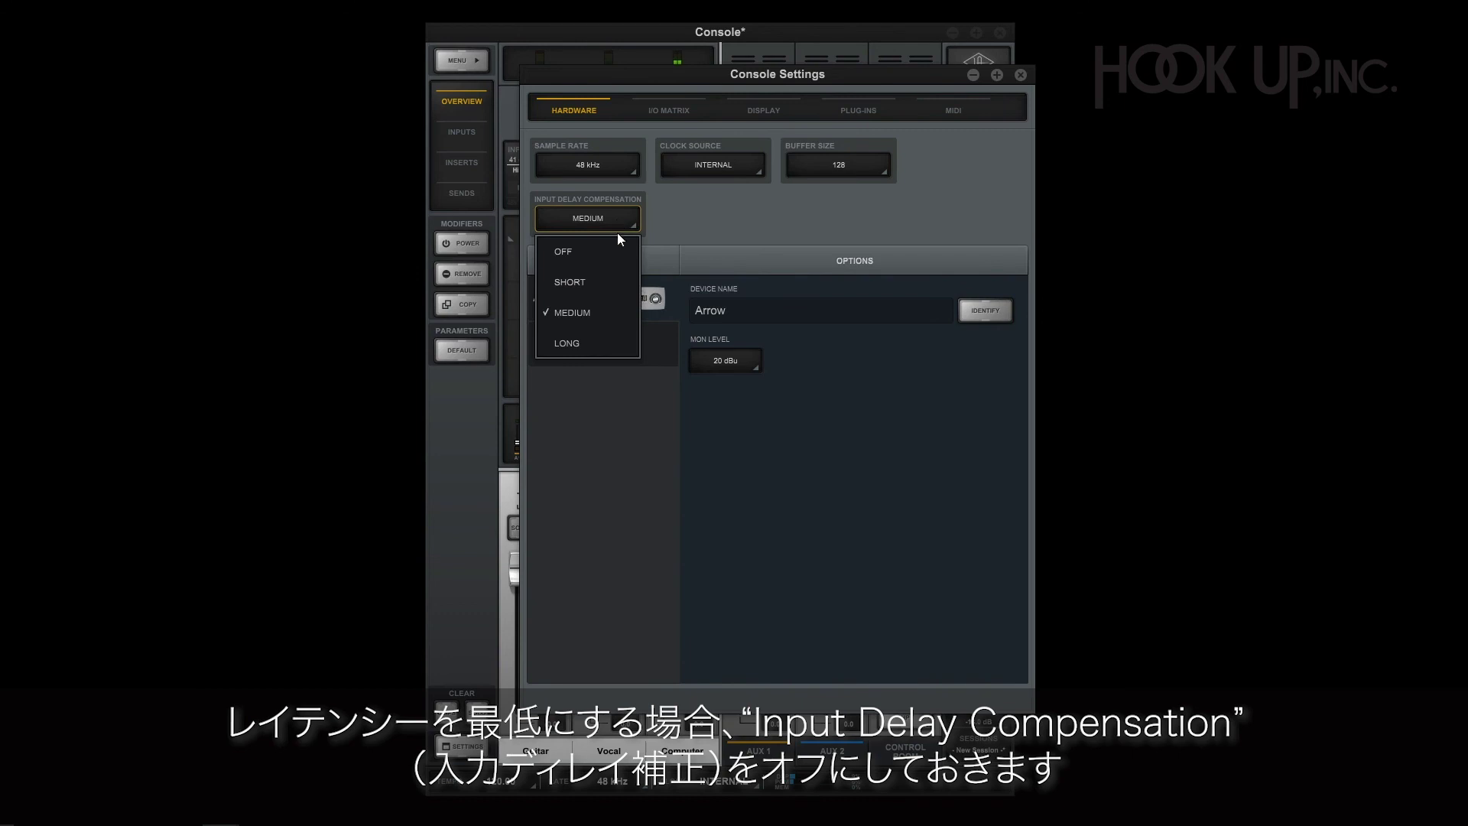
{"action": "left_click", "coordinate": [617, 251]}
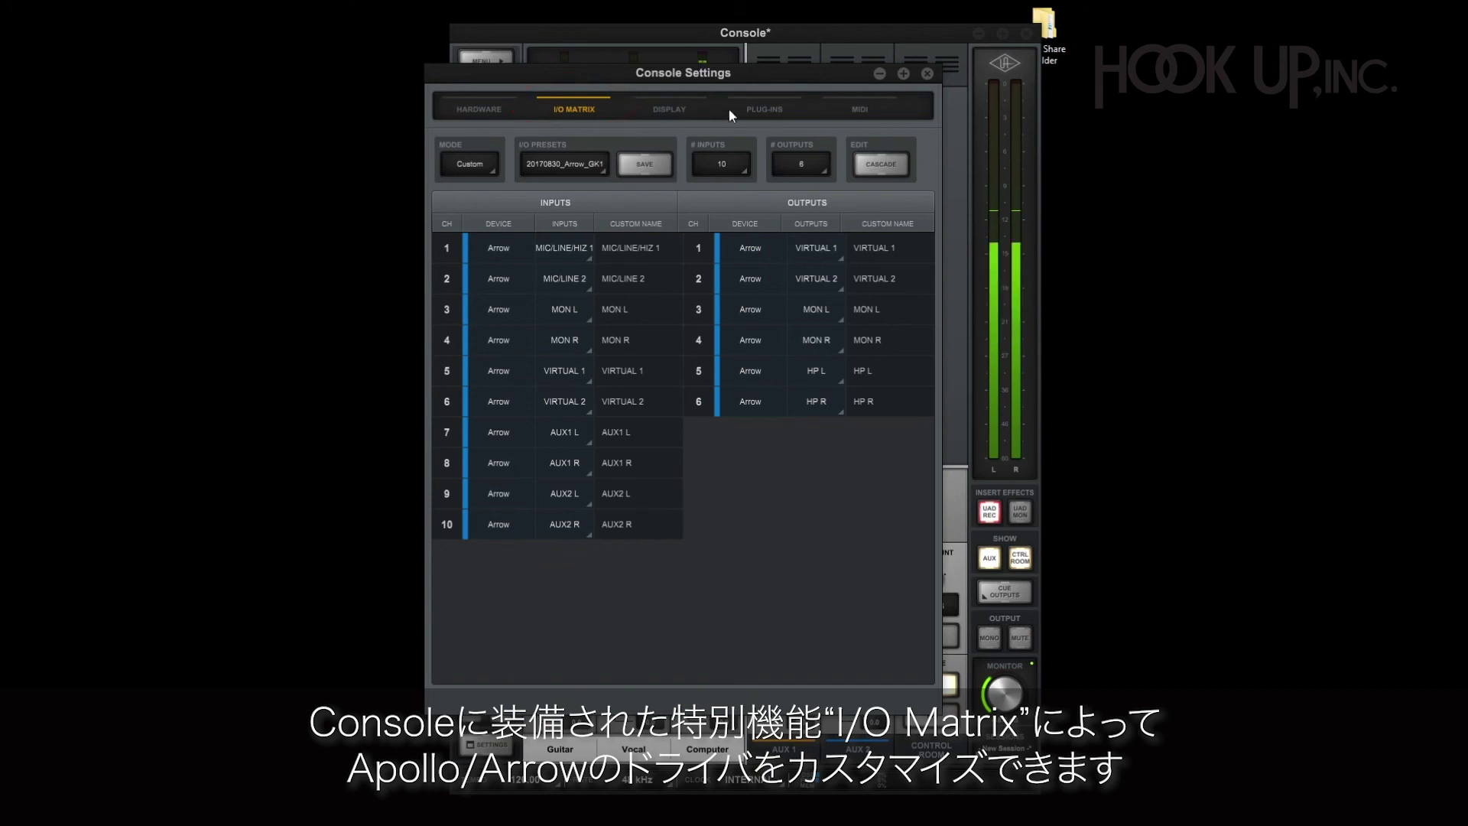
Set the I/O Matrix mode to Default and open the list of I/O presets
{"action": "left_click", "coordinate": [480, 166]}
{"action": "left_click", "coordinate": [491, 196]}
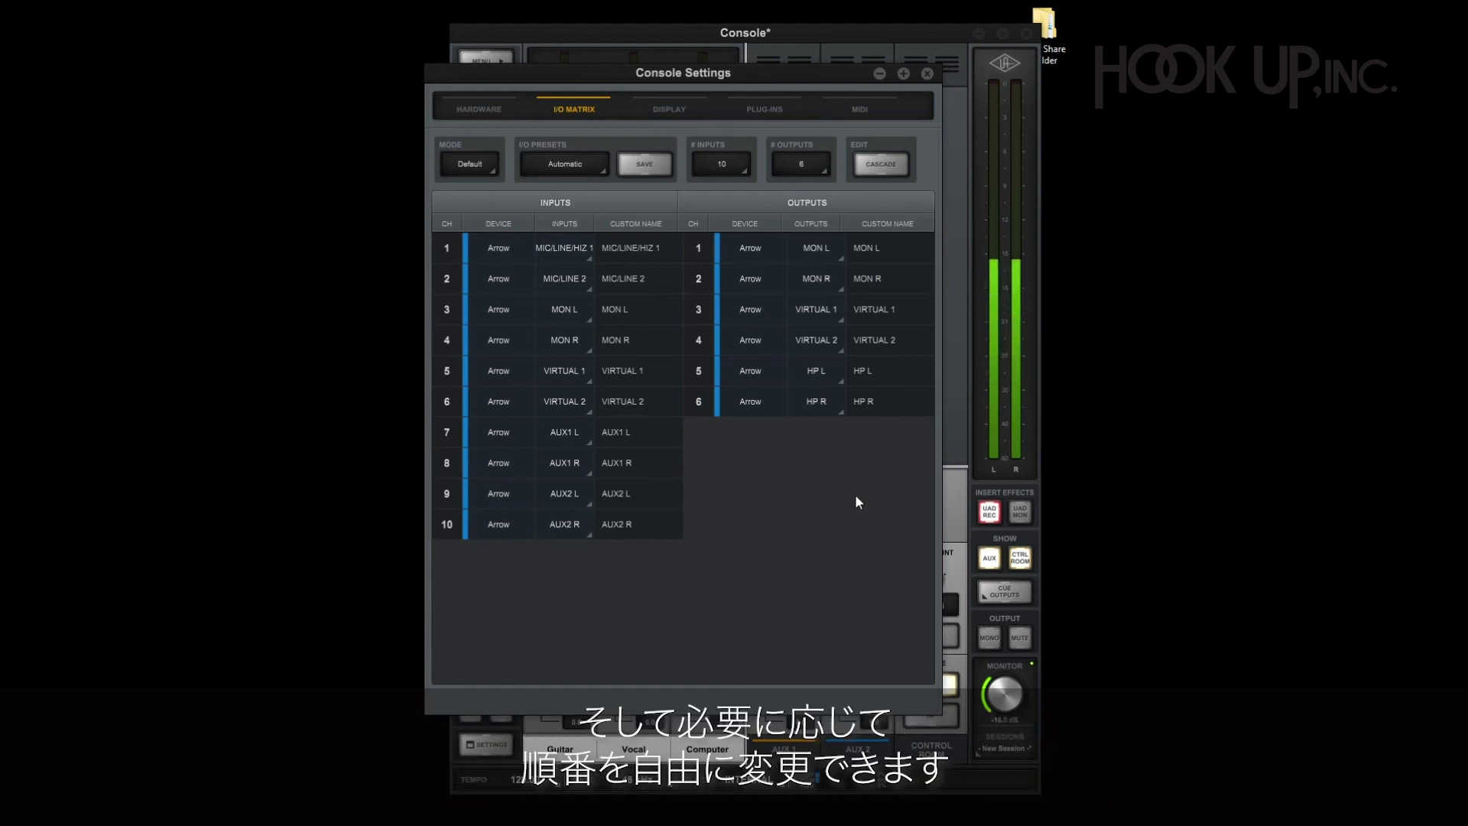
{"action": "left_click", "coordinate": [594, 173]}
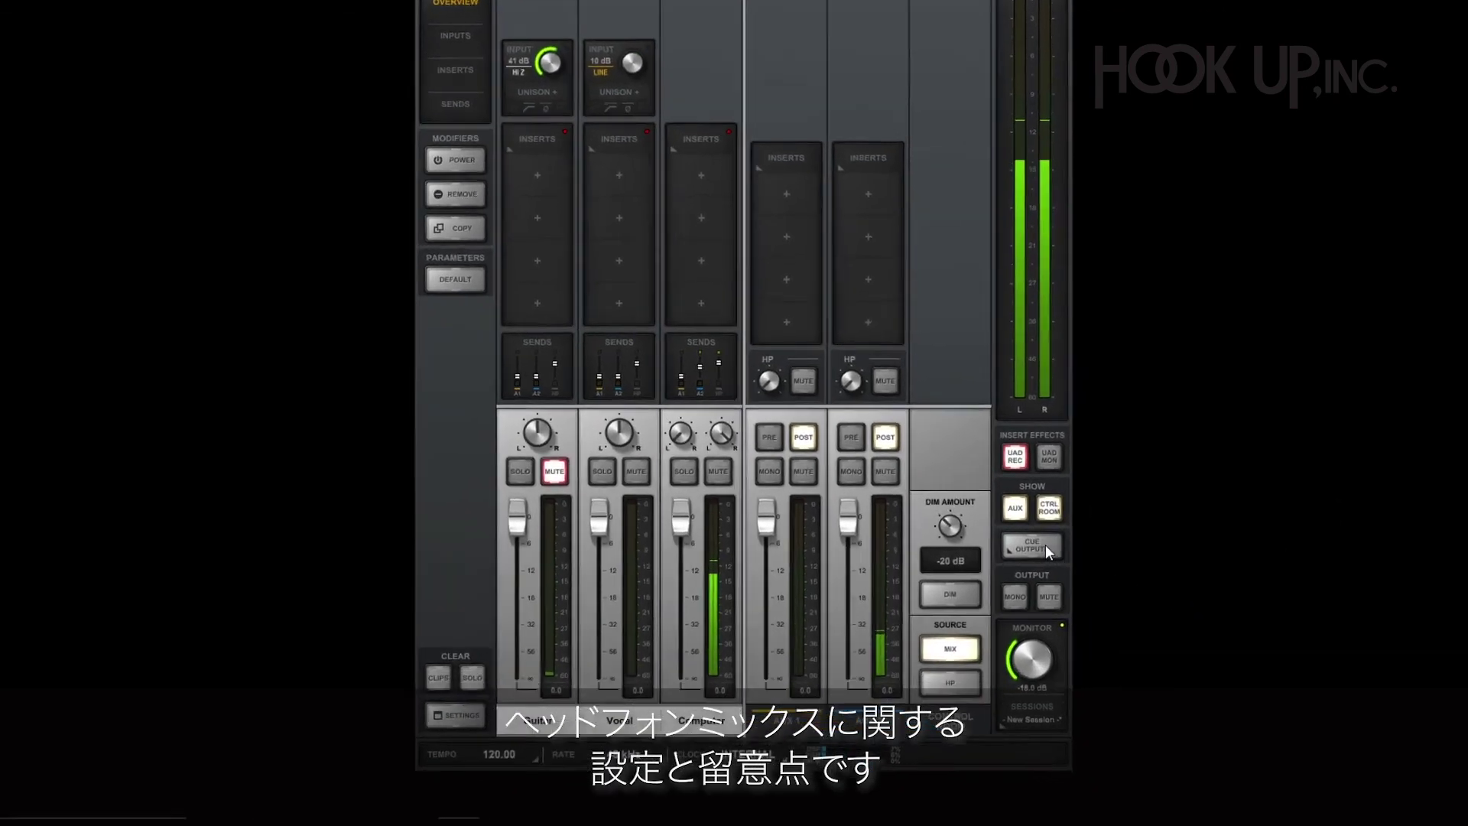
Set the HP cue output's source to MIX
{"action": "left_click", "coordinate": [1070, 584]}
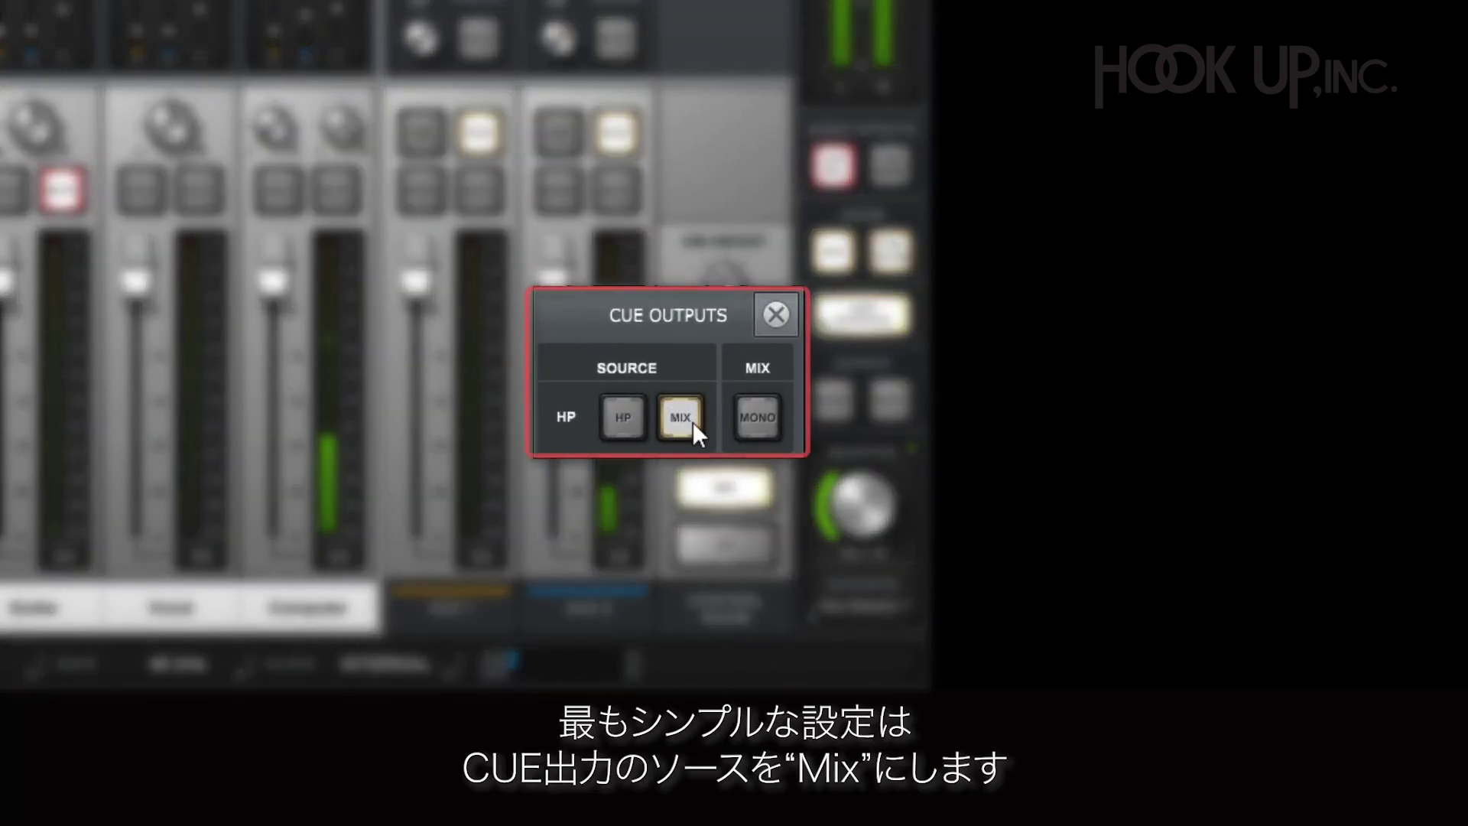
{"action": "left_click", "coordinate": [693, 421]}
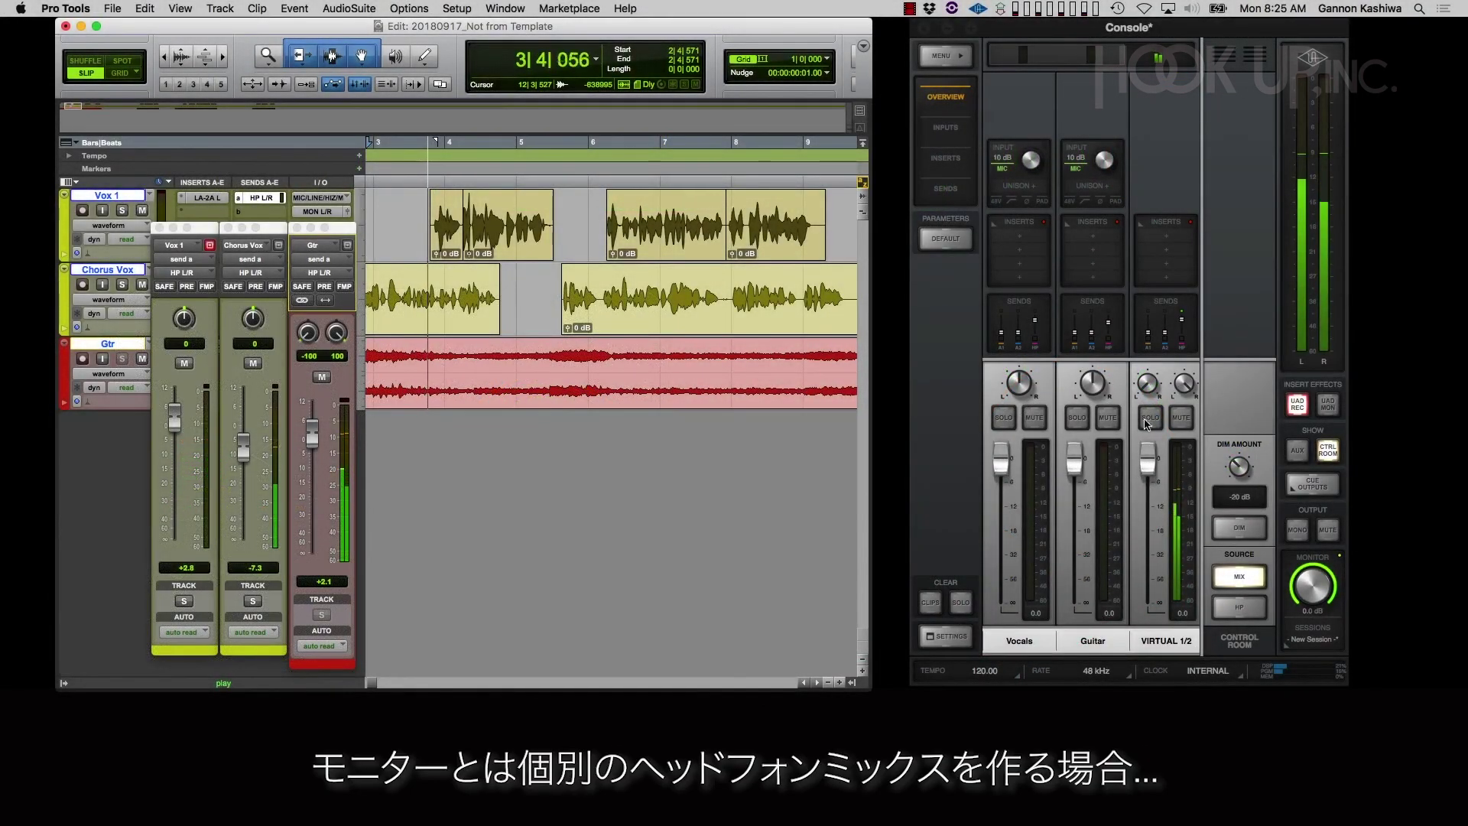
Open the VIRTUAL 1/2 channel's sends and raise its HP send level slightly
{"action": "left_click", "coordinate": [1173, 326]}
{"action": "left_click", "coordinate": [1173, 327]}
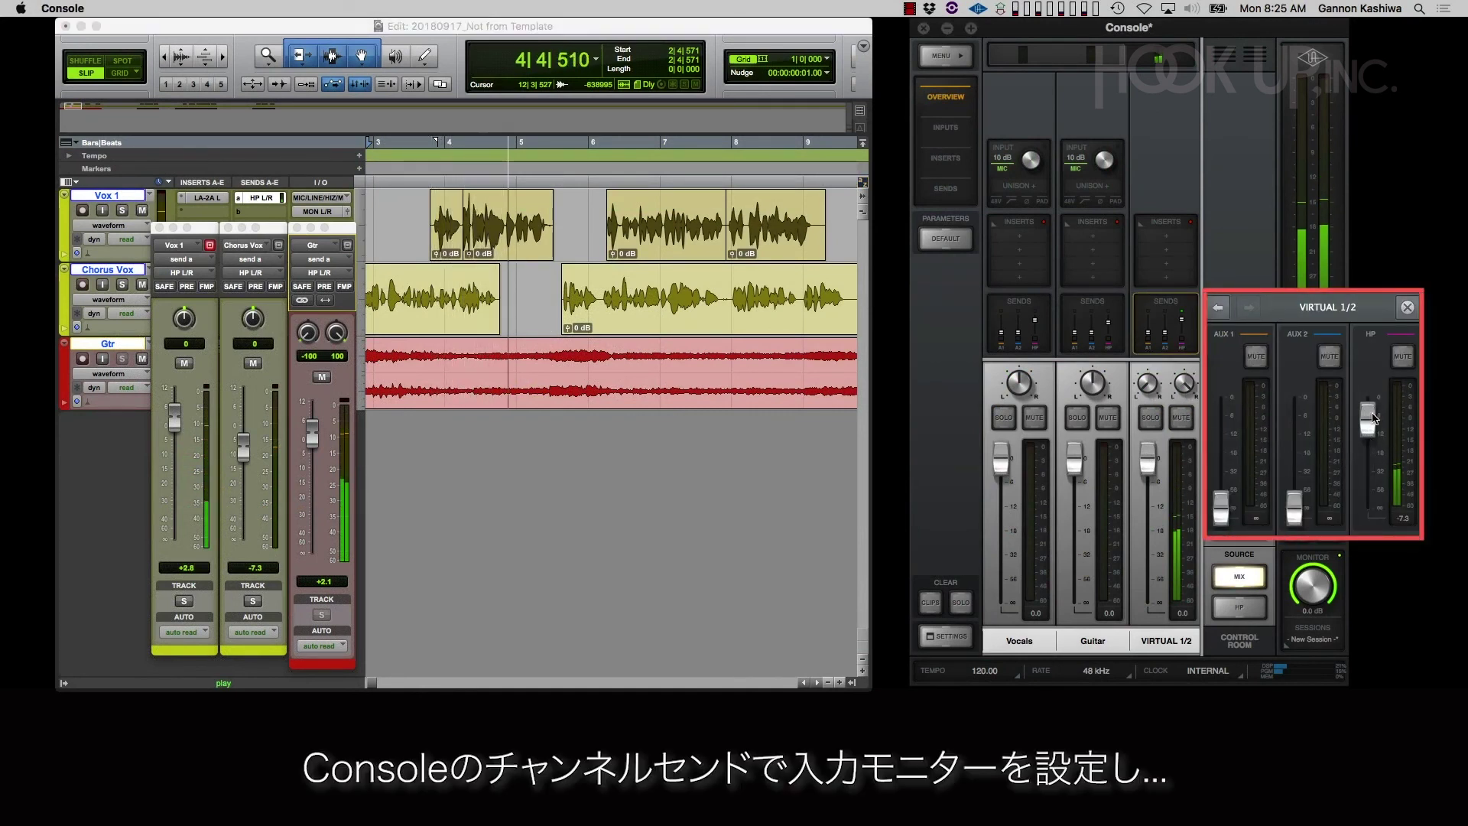
{"action": "left_click_drag", "start_coordinate": [1373, 418], "coordinate": [1370, 414]}
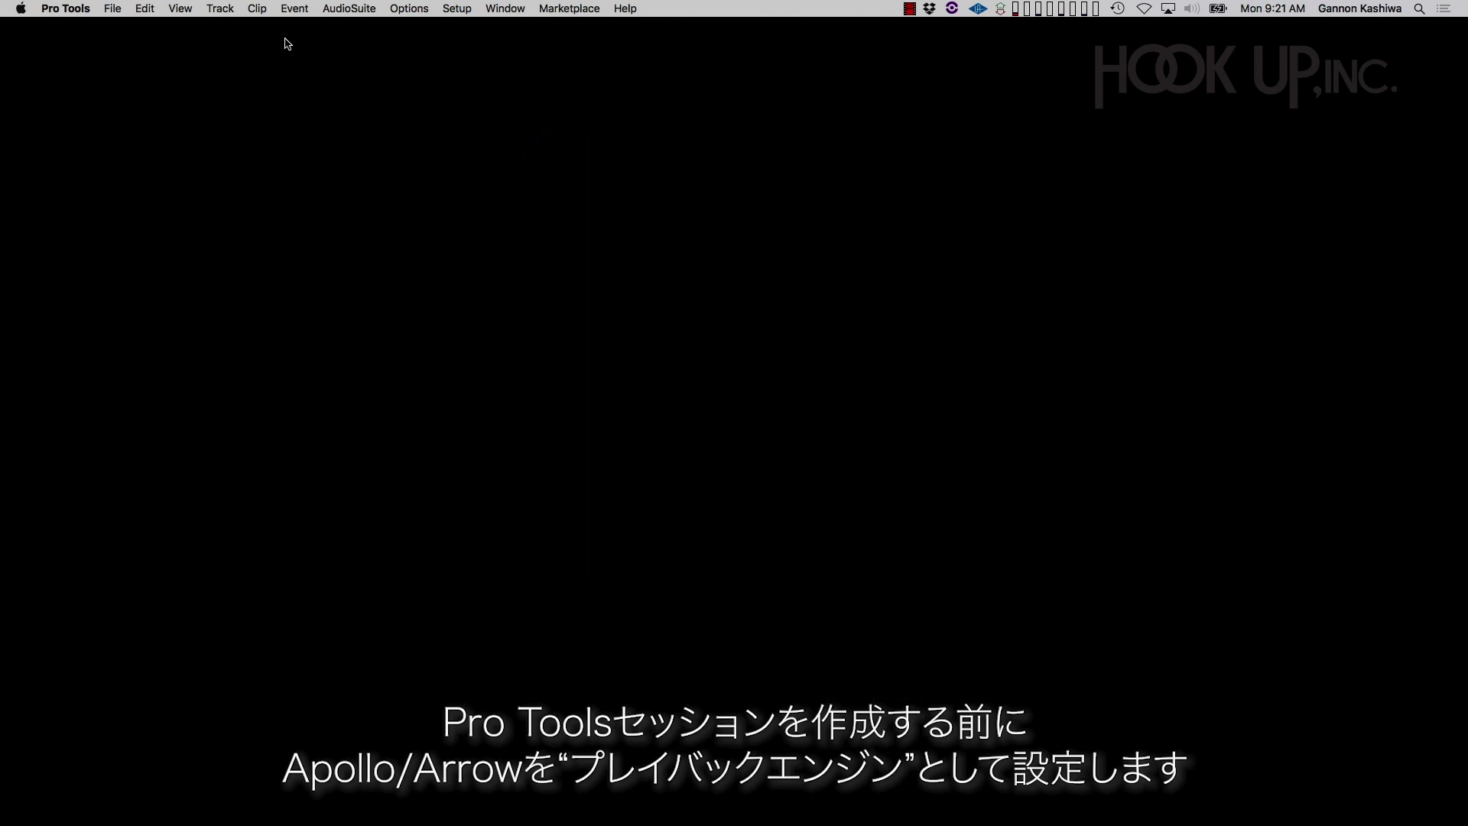
Set the playback engine to Universal Audio Thunderbolt and save the new session as Test Session in Documents
{"action": "left_click", "coordinate": [458, 8]}
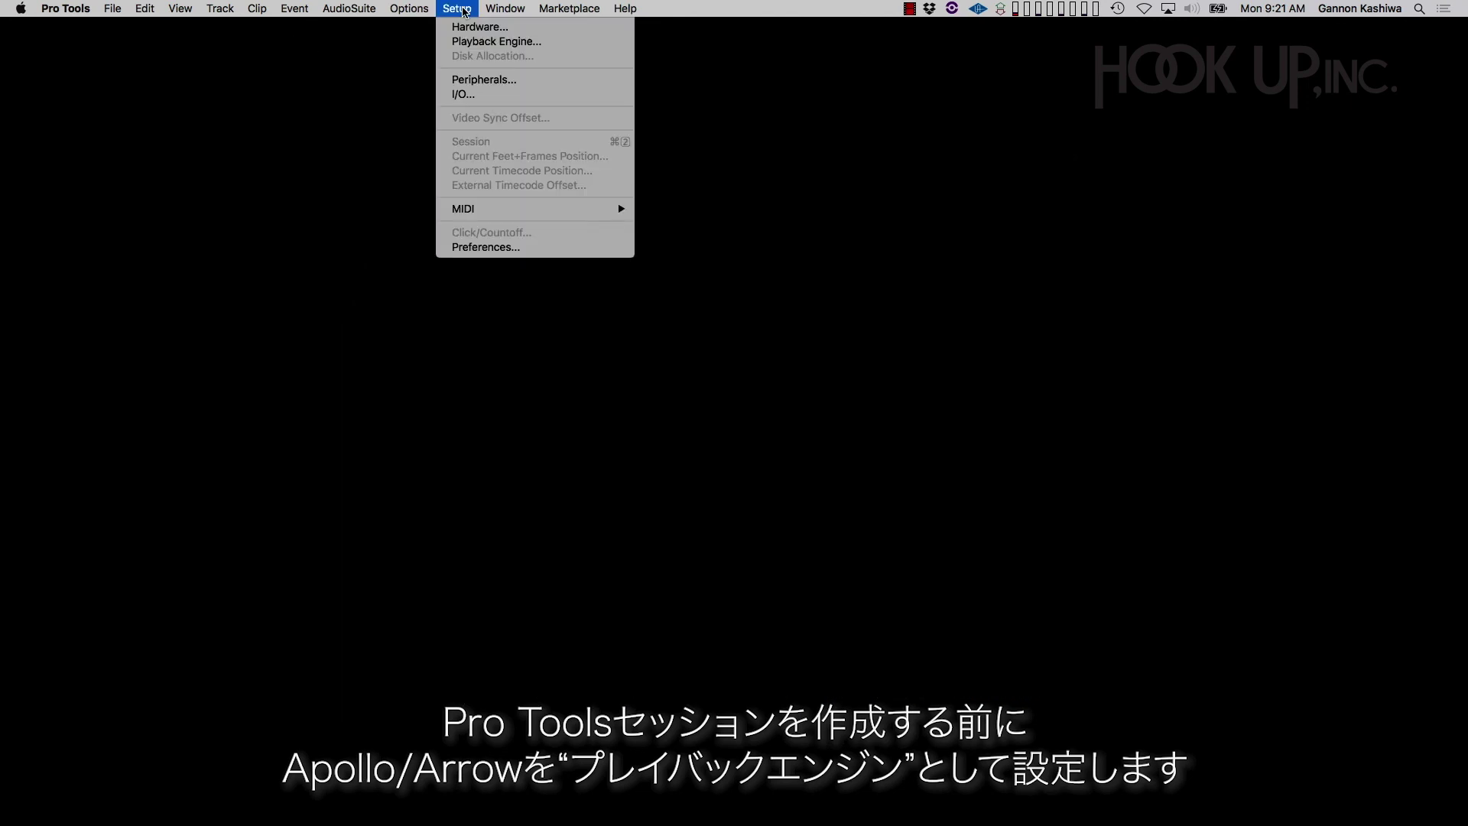
{"action": "left_click", "coordinate": [559, 46]}
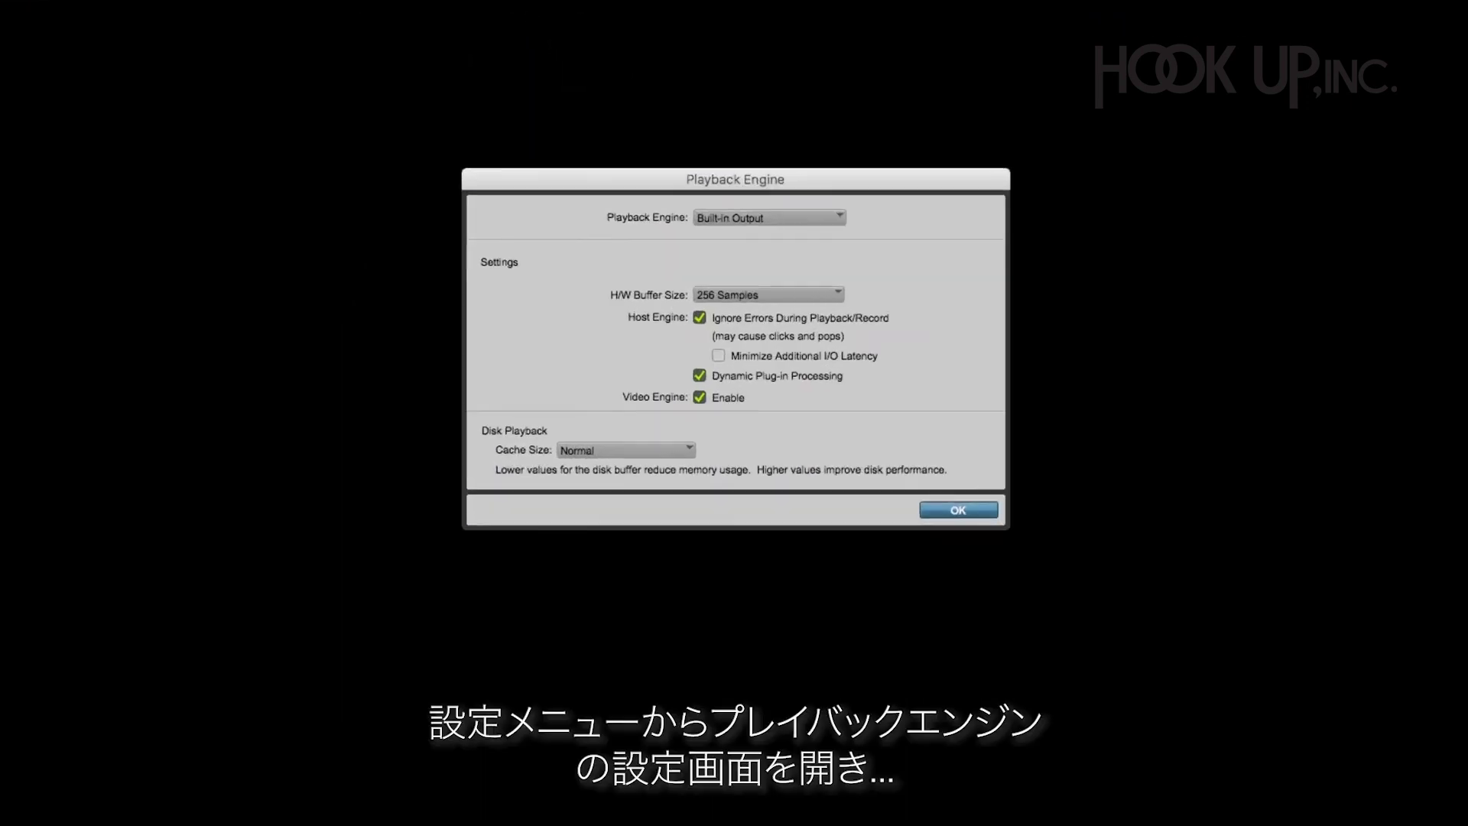
{"action": "left_click", "coordinate": [847, 183]}
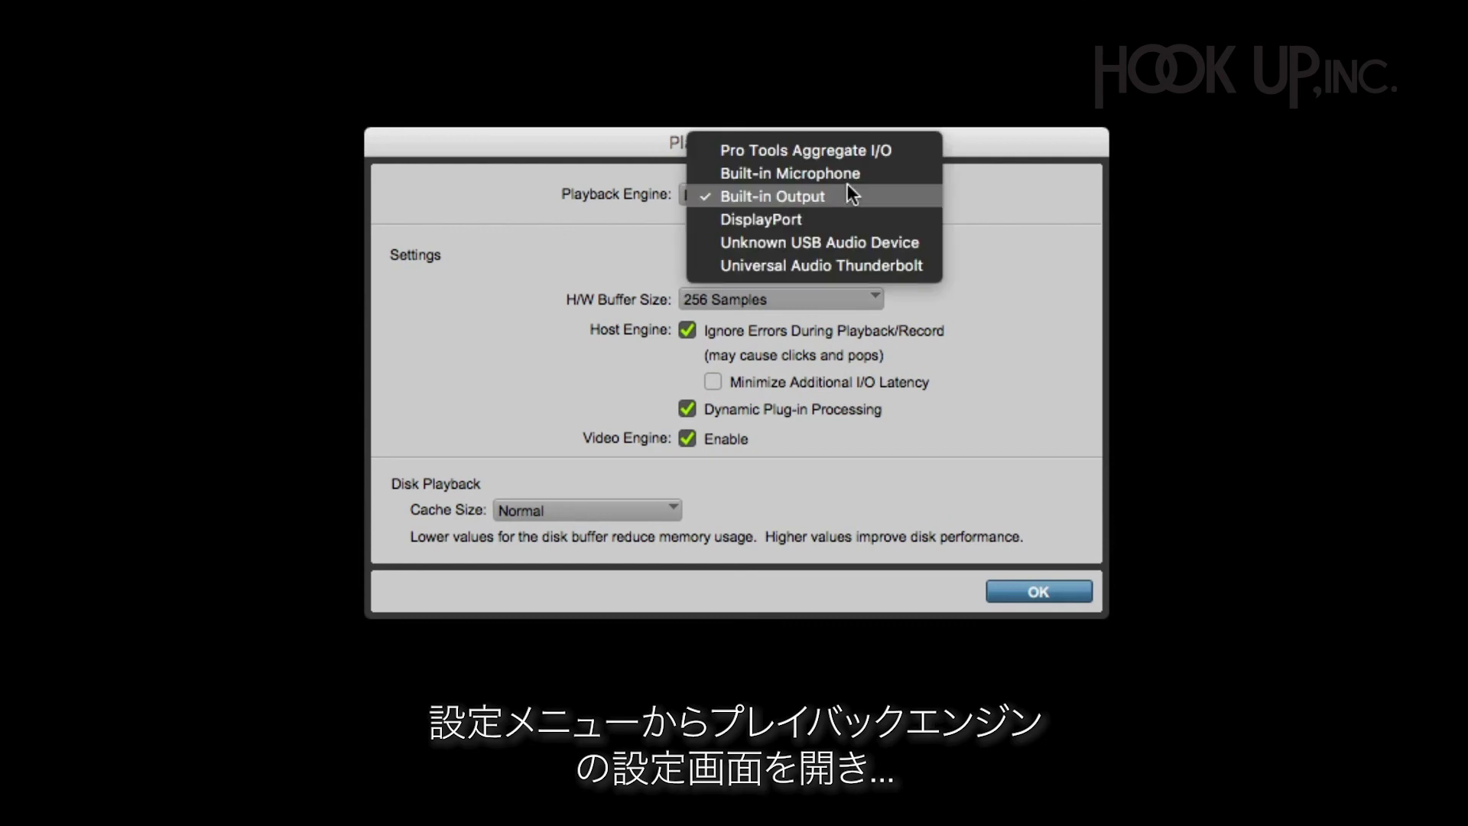
{"action": "left_click", "coordinate": [934, 268]}
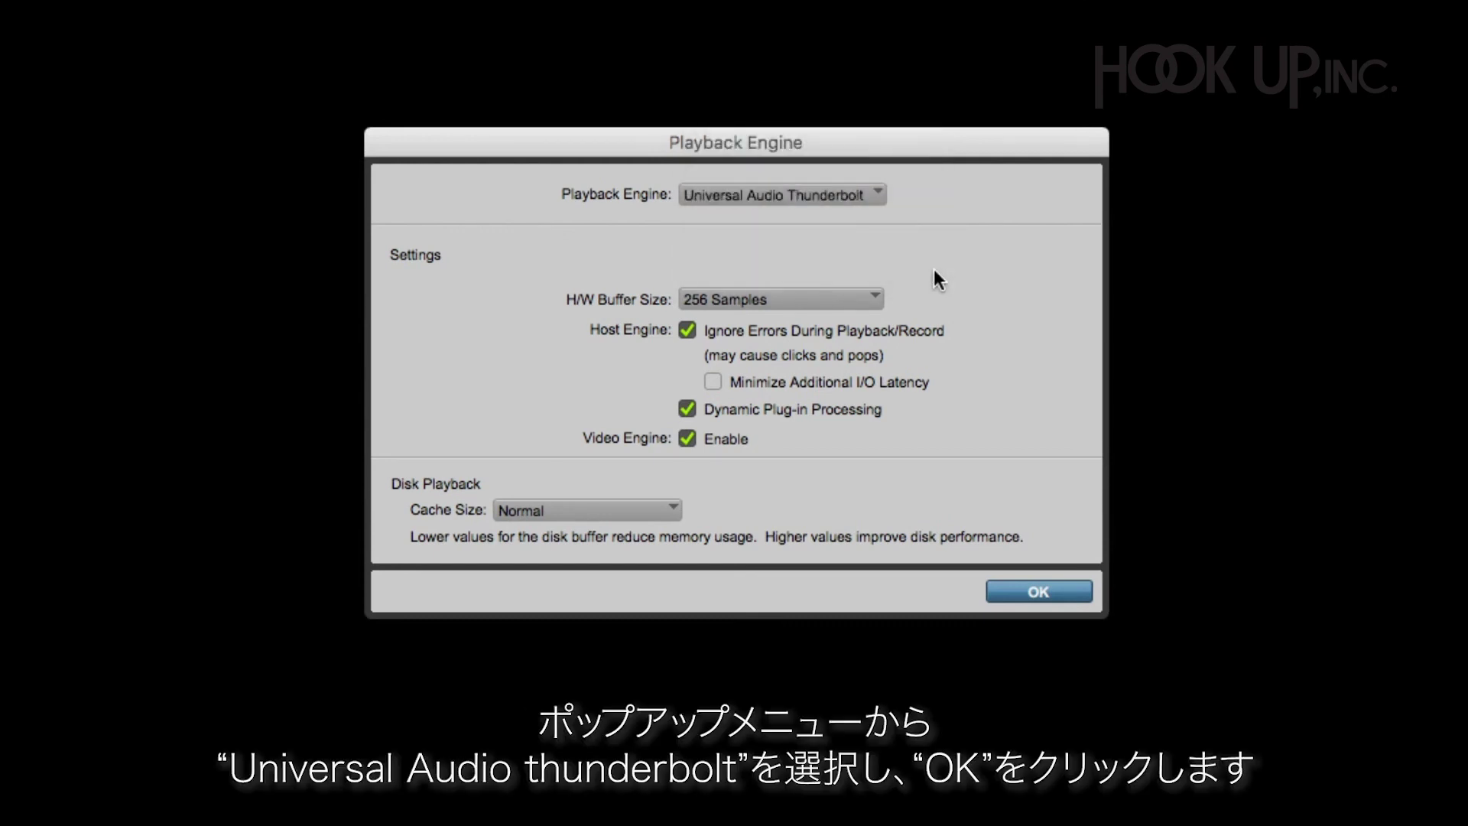
{"action": "left_click", "coordinate": [1084, 591]}
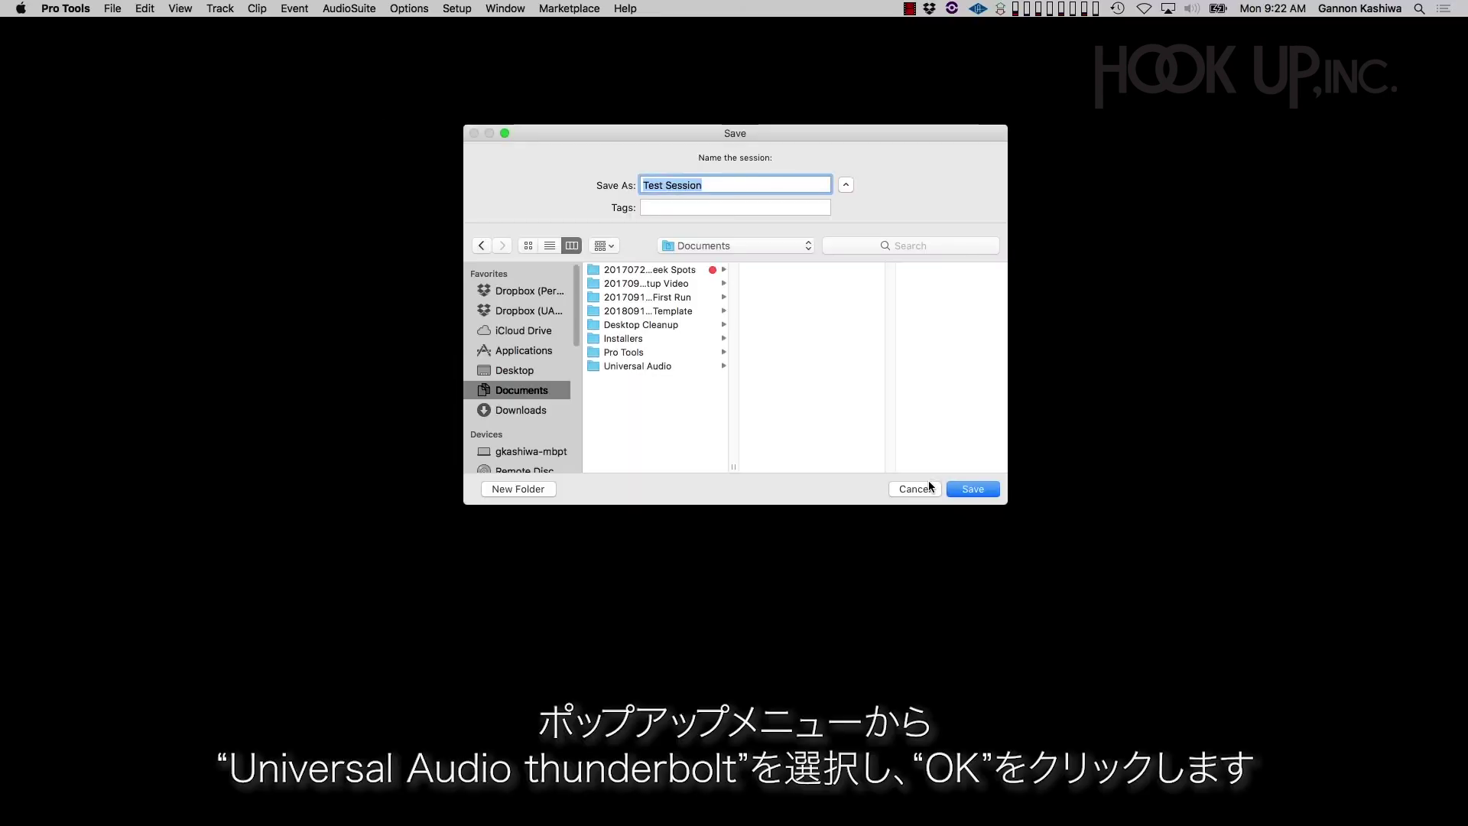
{"action": "key", "text": "Return"}
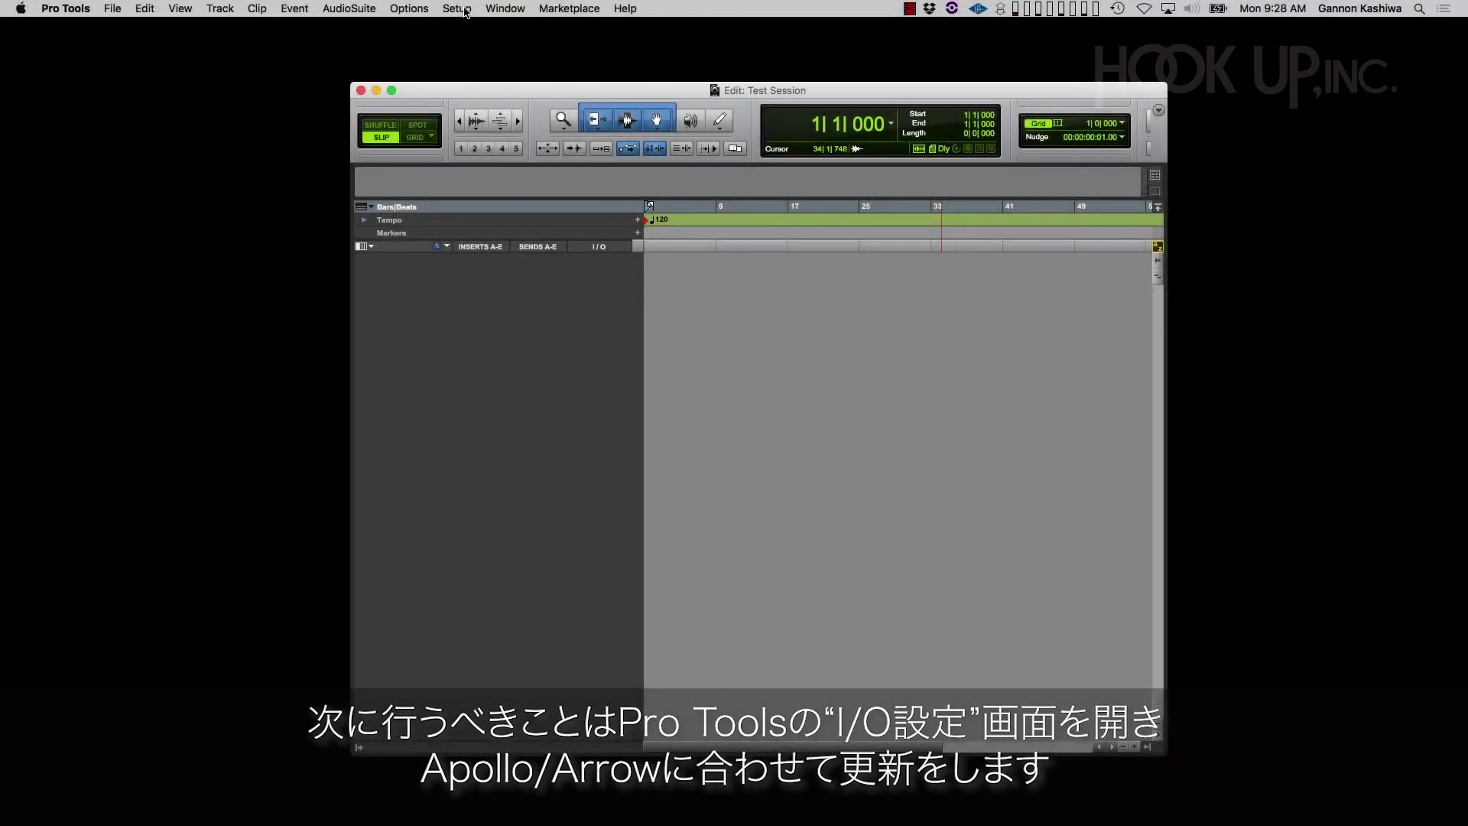
Delete all existing input paths in I/O Setup and recreate the default paths for the Universal Audio interface
{"action": "left_click", "coordinate": [457, 9]}
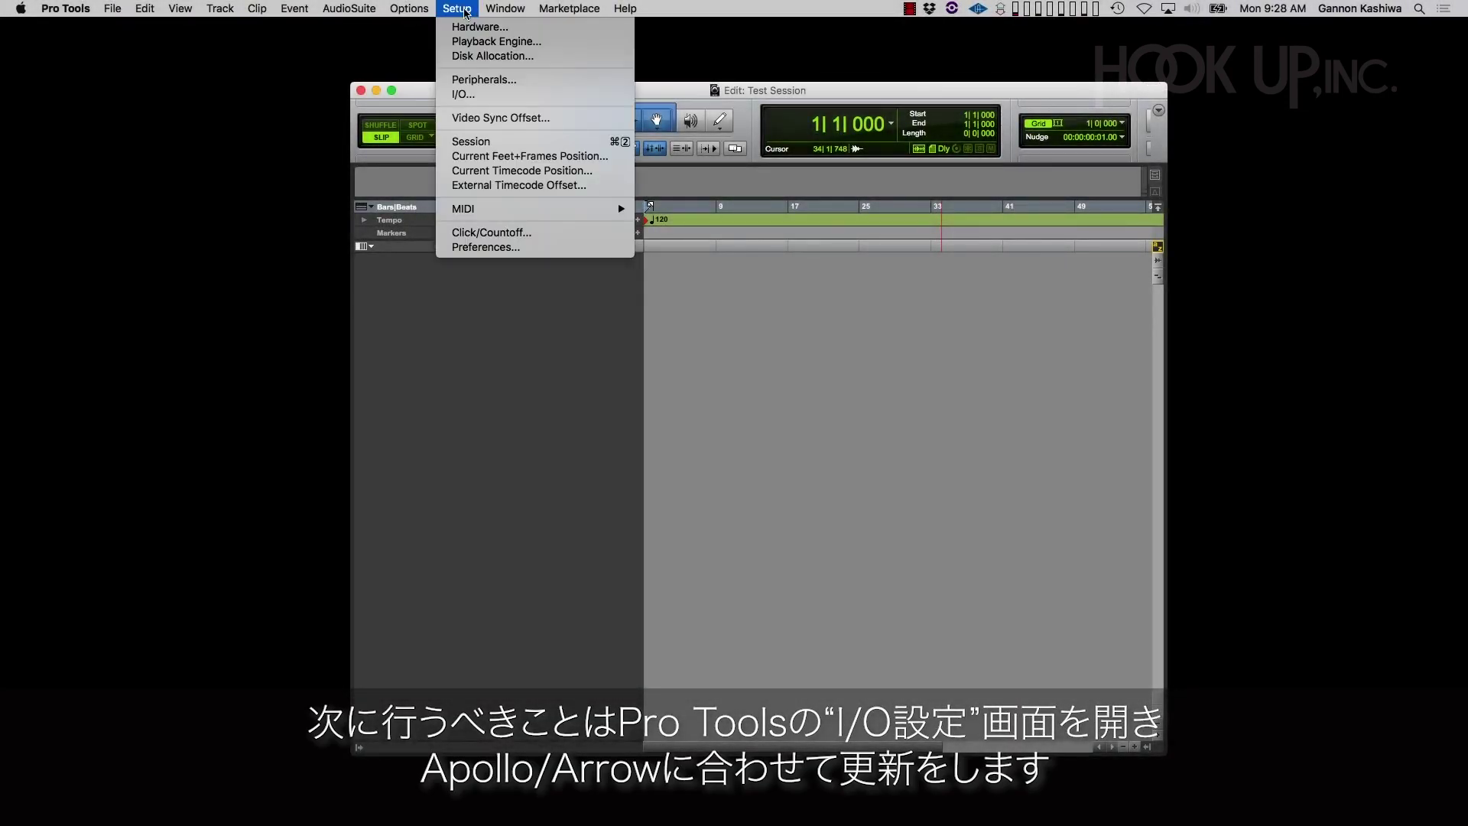
{"action": "left_click", "coordinate": [547, 100]}
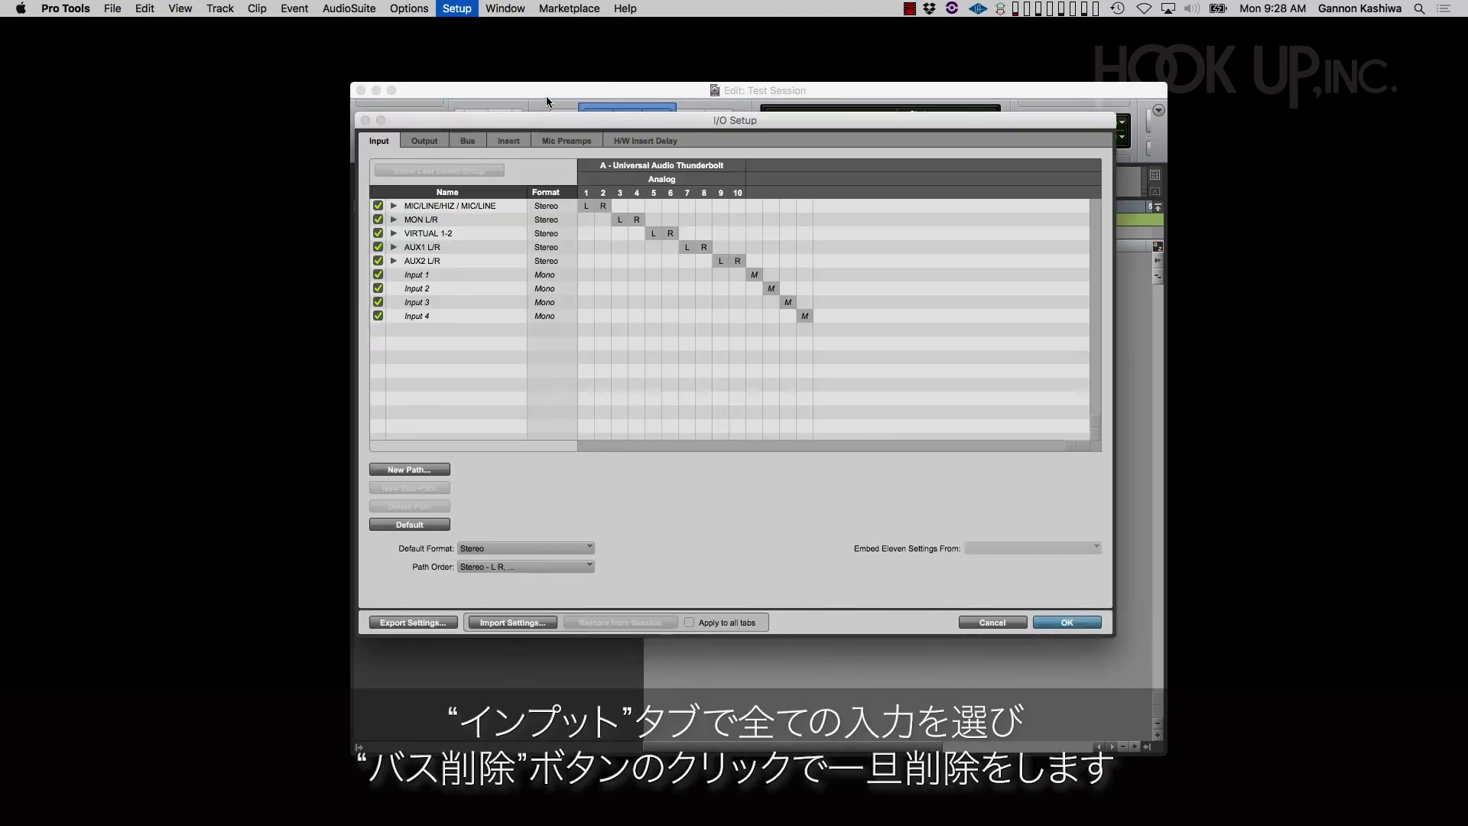
{"action": "left_click", "coordinate": [479, 261]}
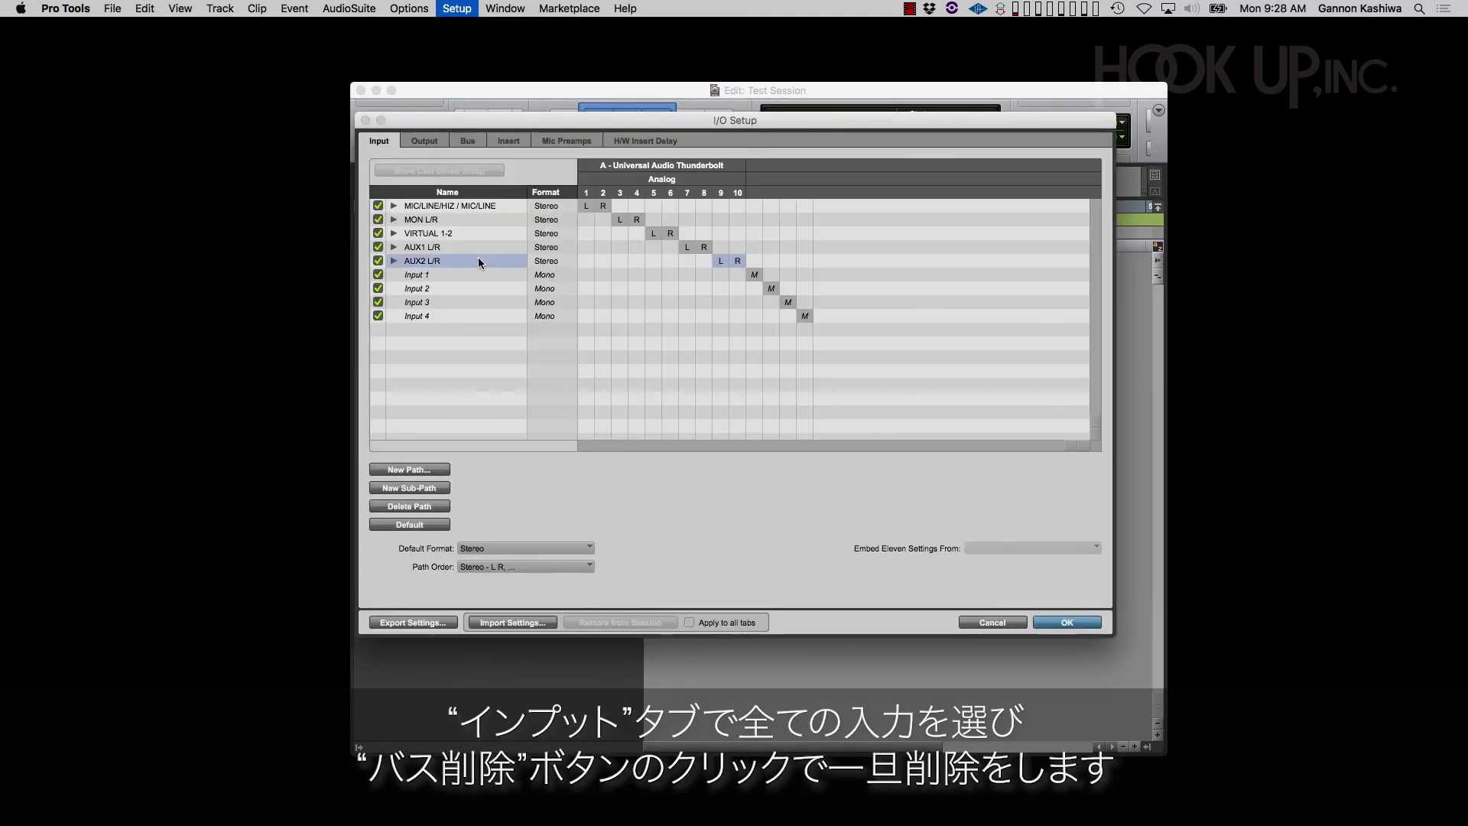
{"action": "key", "text": "super+a"}
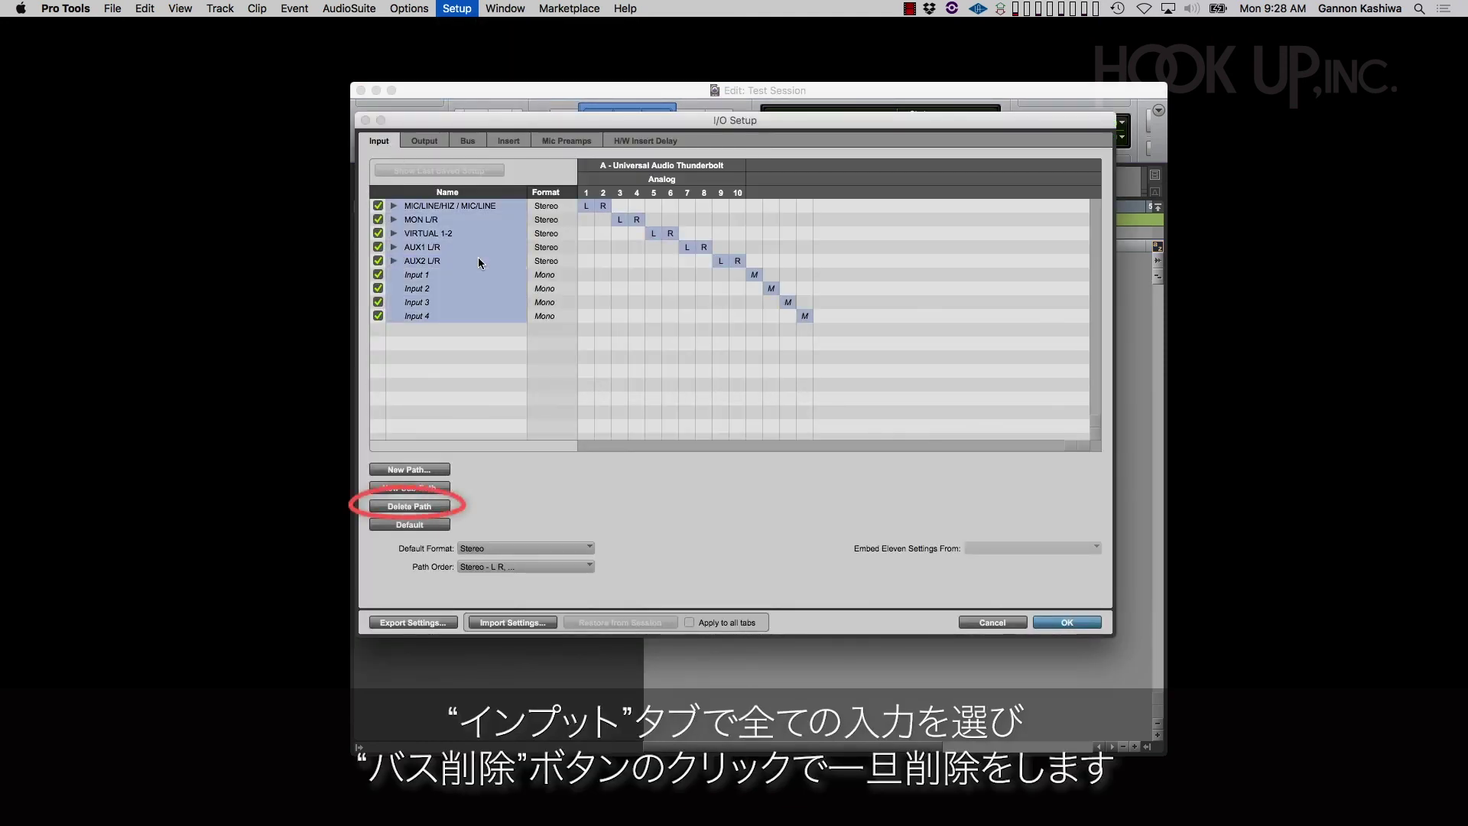
{"action": "left_click", "coordinate": [436, 504]}
{"action": "left_click", "coordinate": [442, 523]}
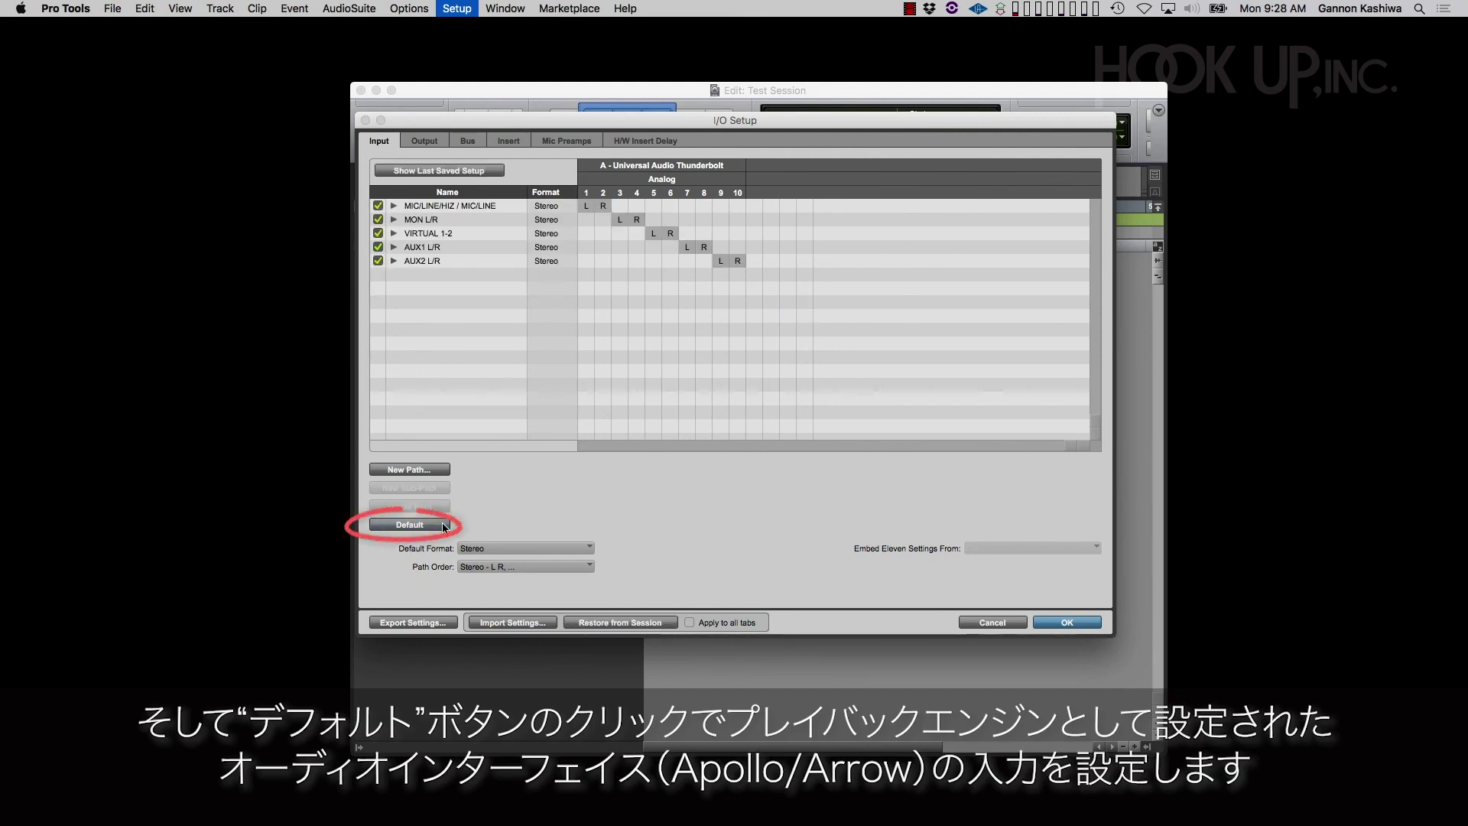
Delete all existing output paths in I/O Setup
{"action": "left_click", "coordinate": [425, 139]}
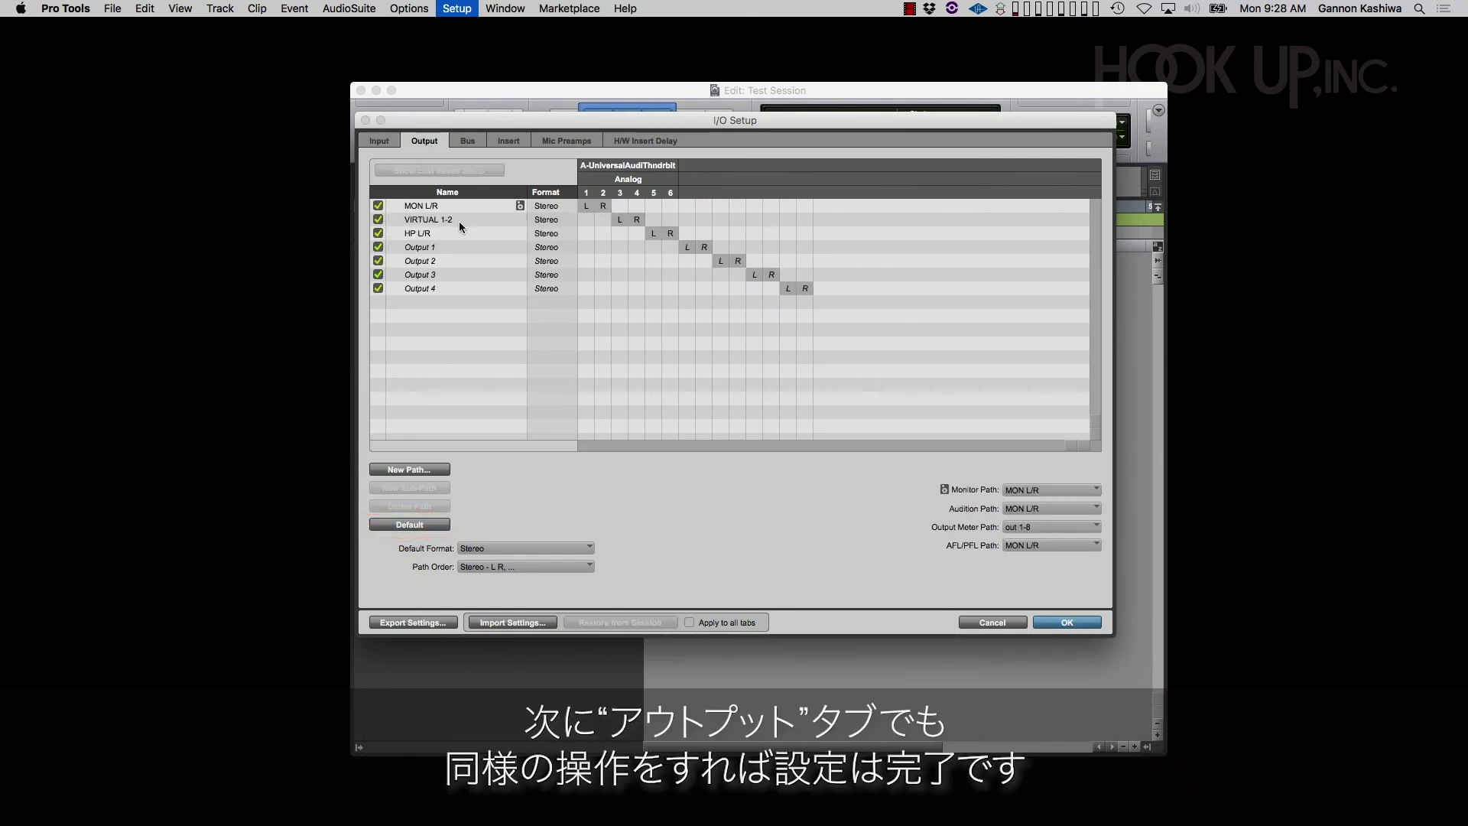
{"action": "key", "text": "super+a"}
{"action": "left_click", "coordinate": [429, 506]}
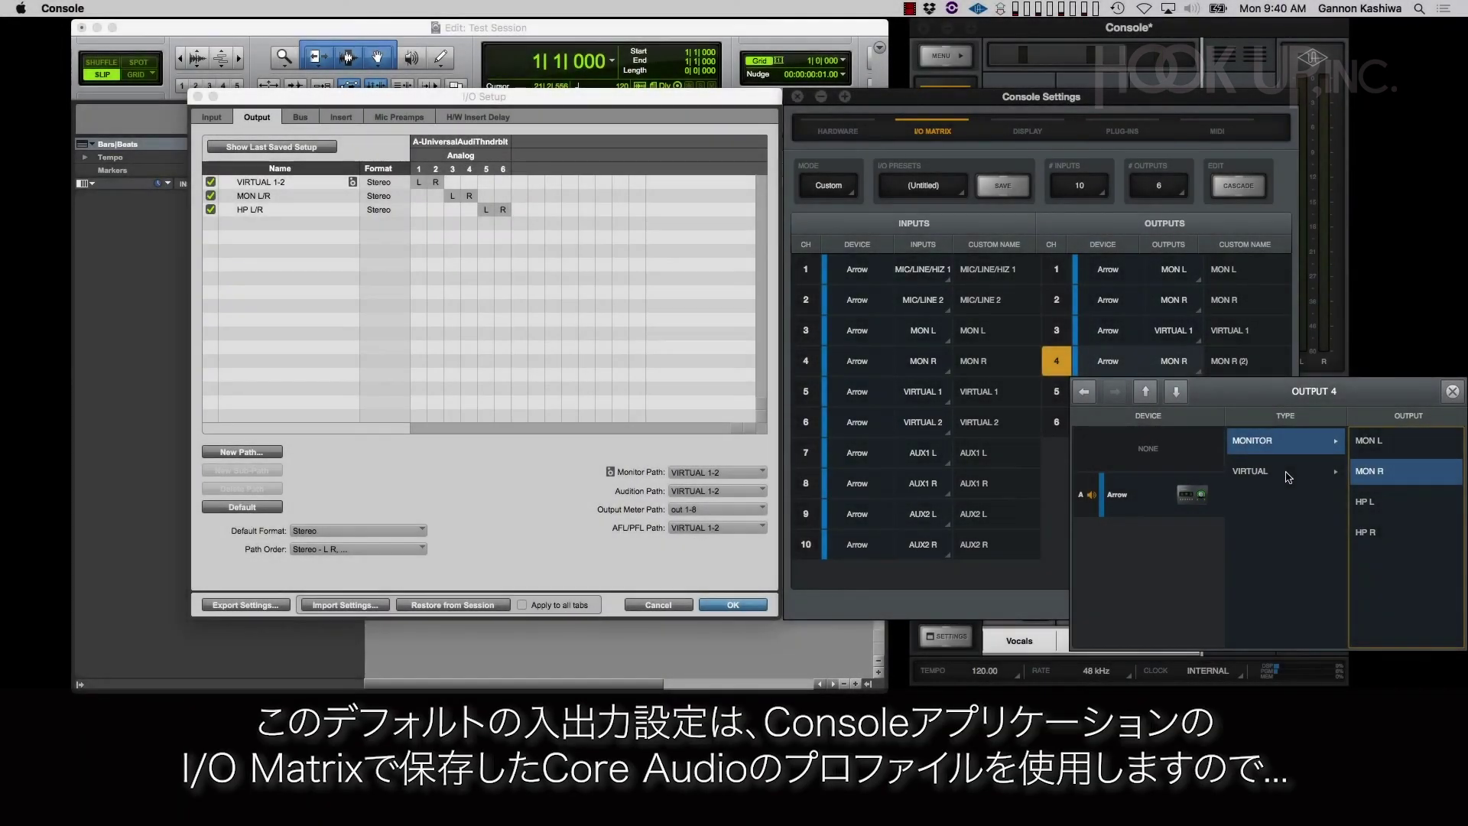
Assign VIRTUAL 2 to output channel 4 in Console's I/O Matrix, and select the MON L/R output path in Pro Tools' I/O Setup
{"action": "left_click", "coordinate": [1290, 475]}
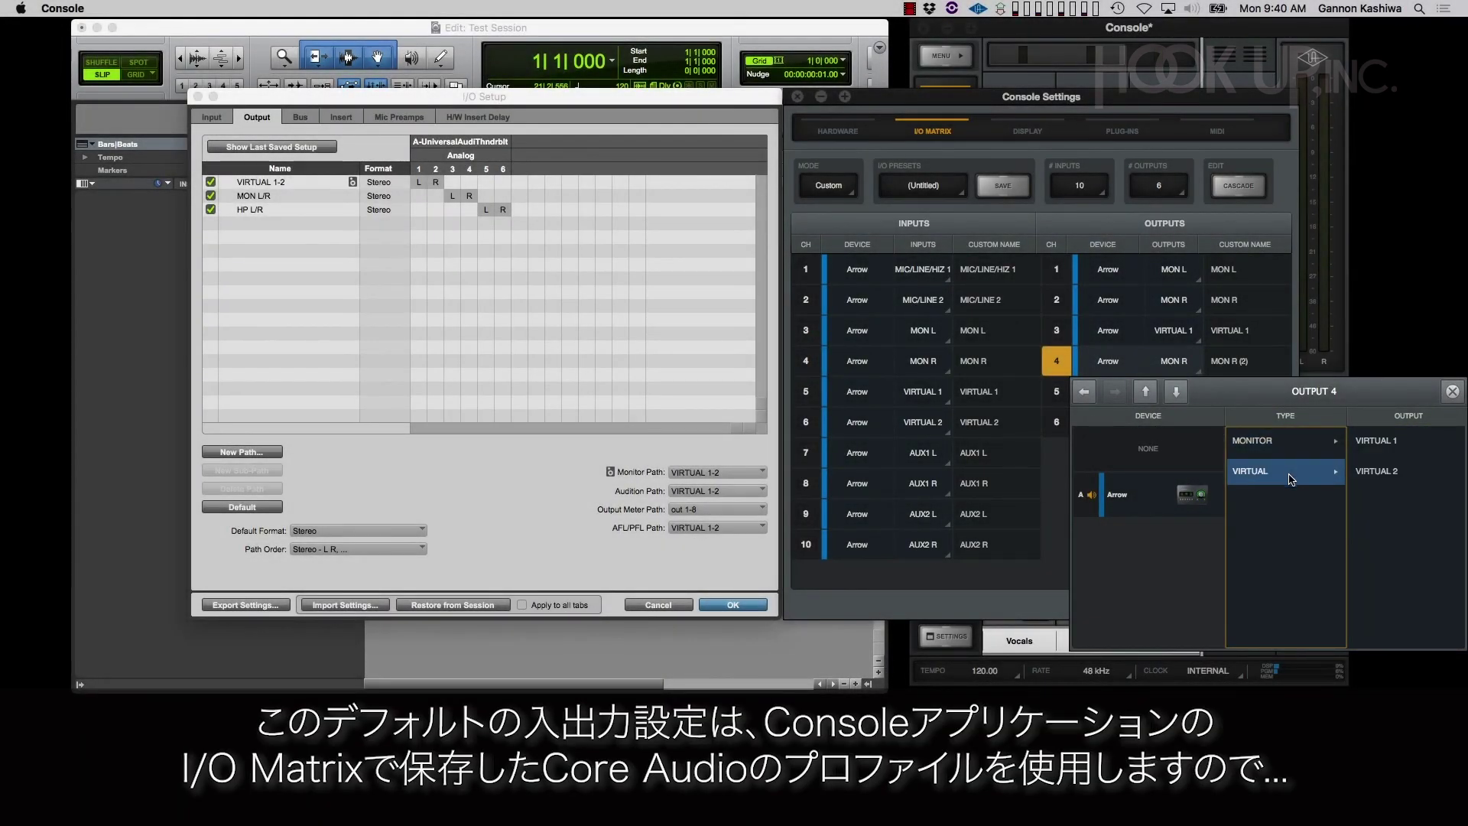
{"action": "left_click", "coordinate": [1386, 473]}
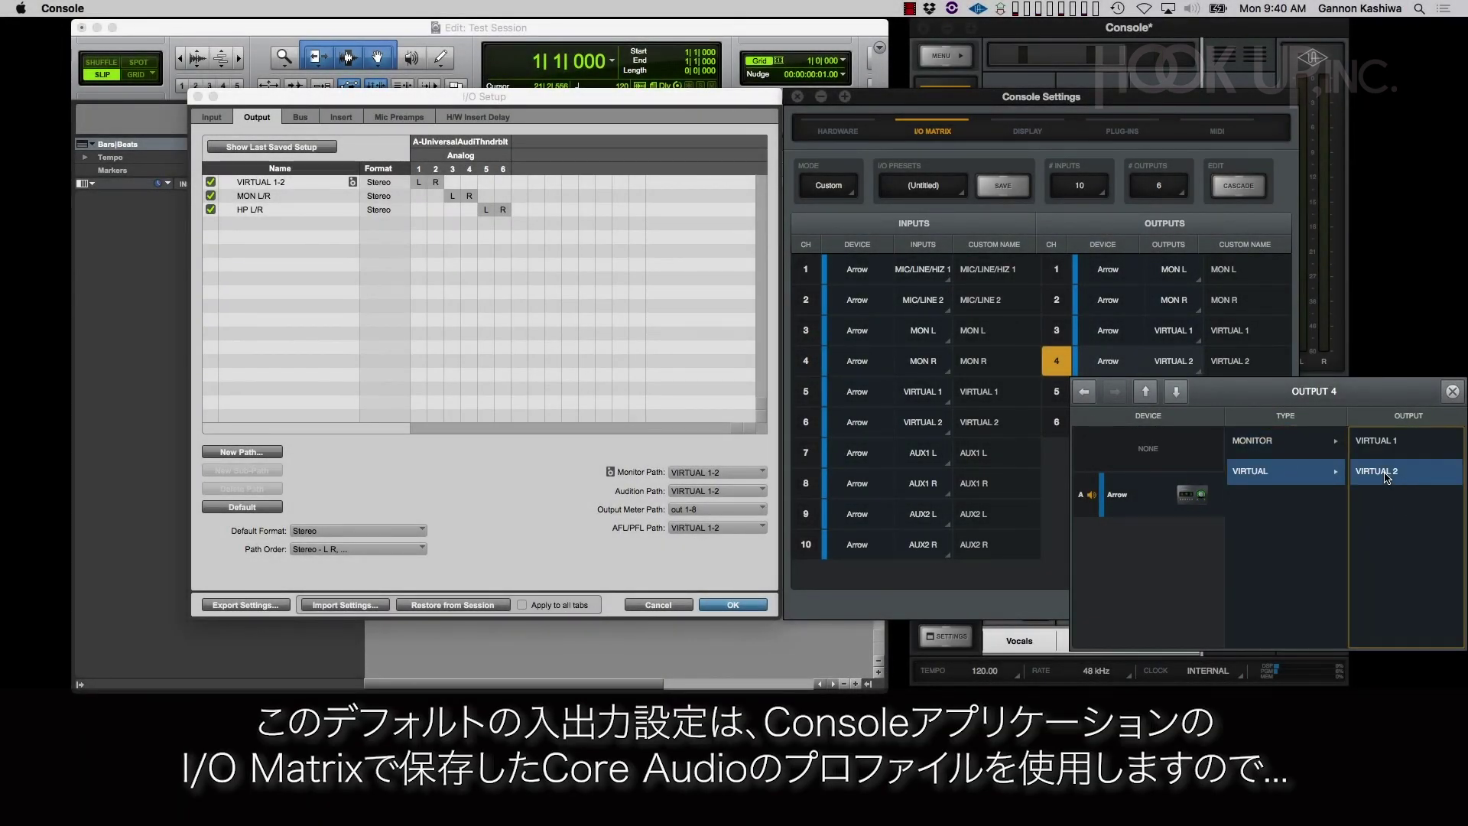
{"action": "left_click", "coordinate": [1451, 392]}
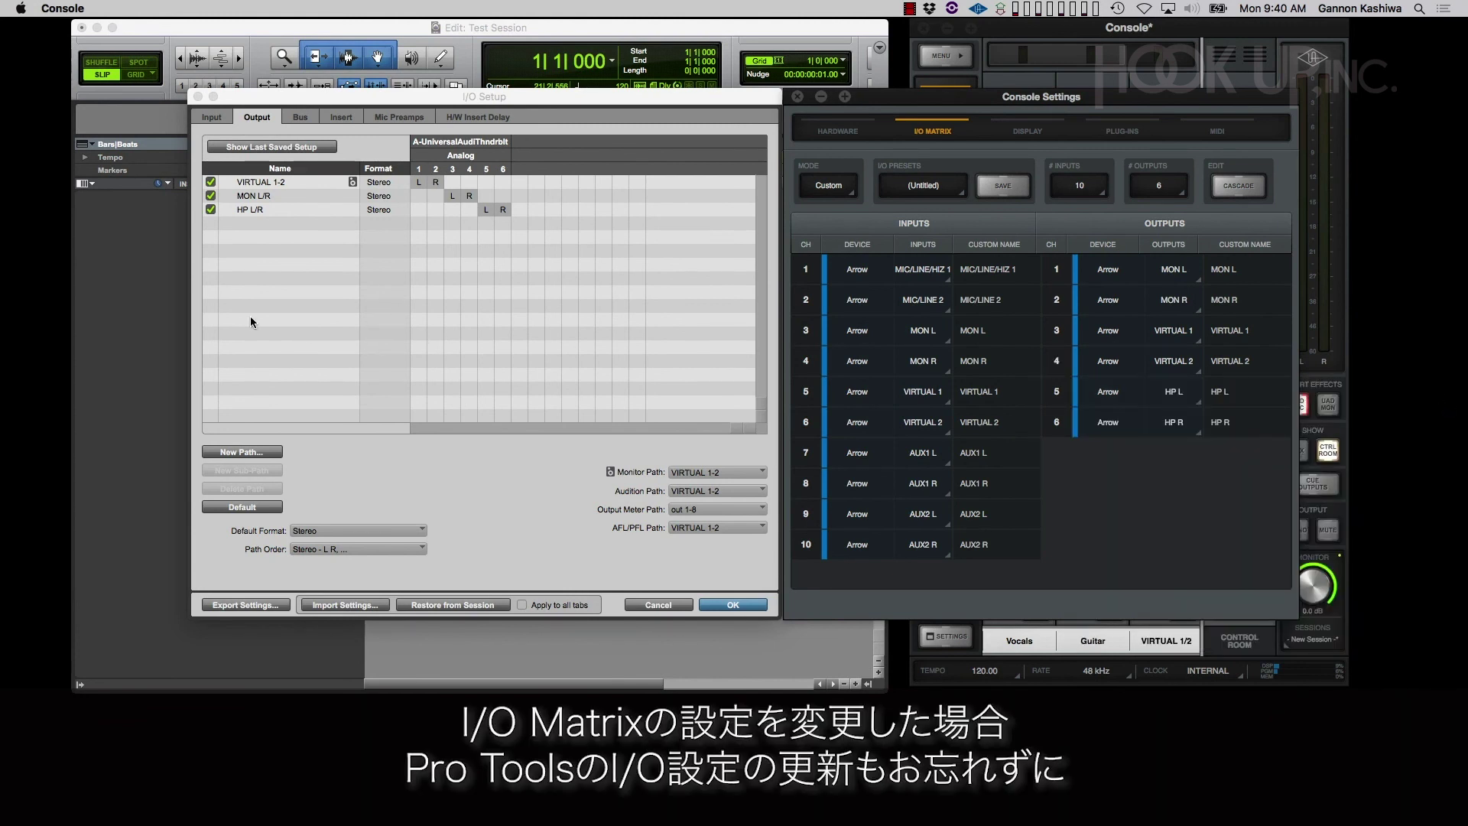
{"action": "left_click", "coordinate": [258, 197]}
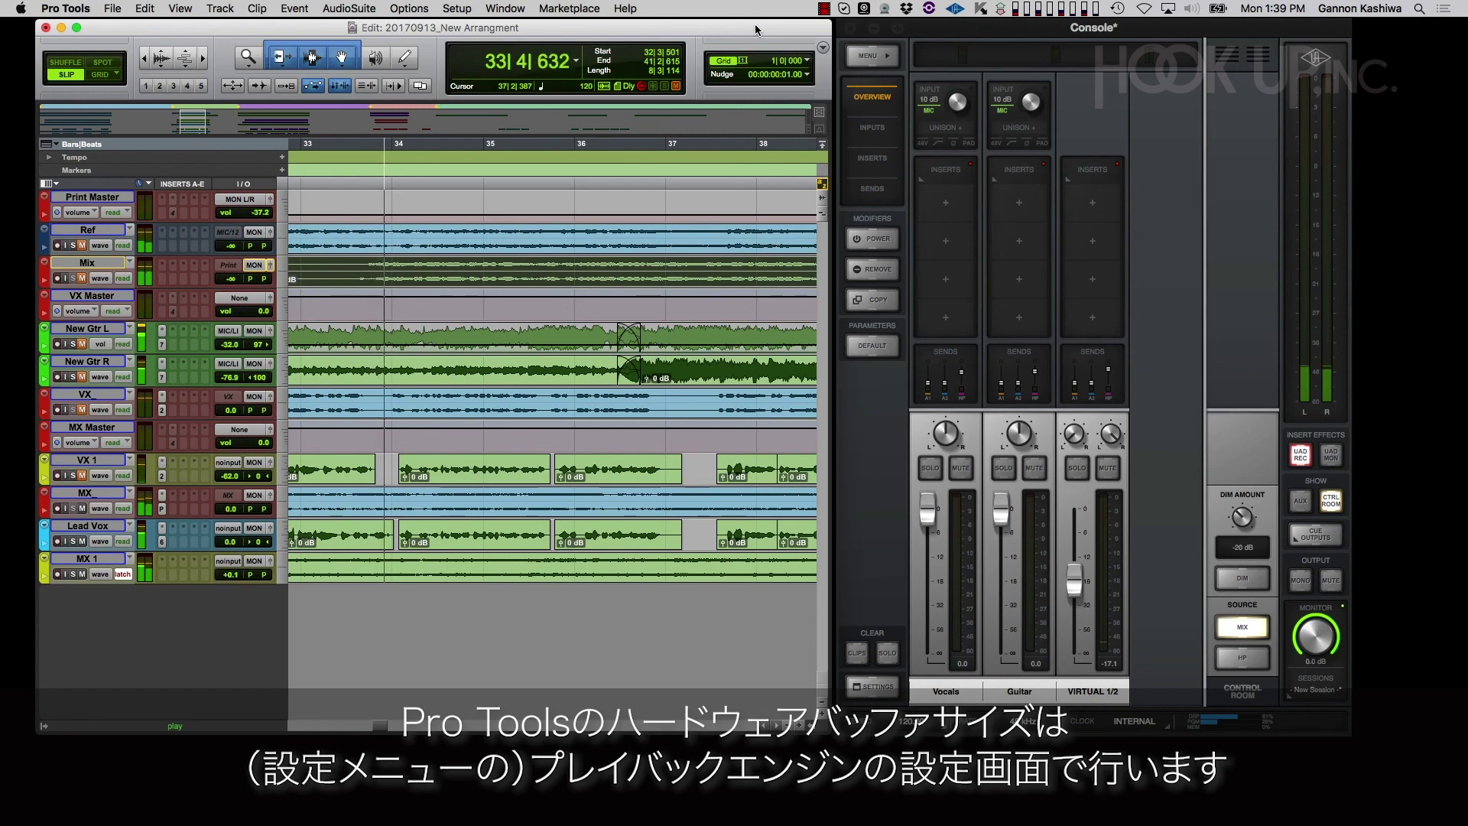
Open the playback engine settings and lower the hardware buffer size to 64, and after that 32 samples
{"action": "left_click", "coordinate": [456, 8]}
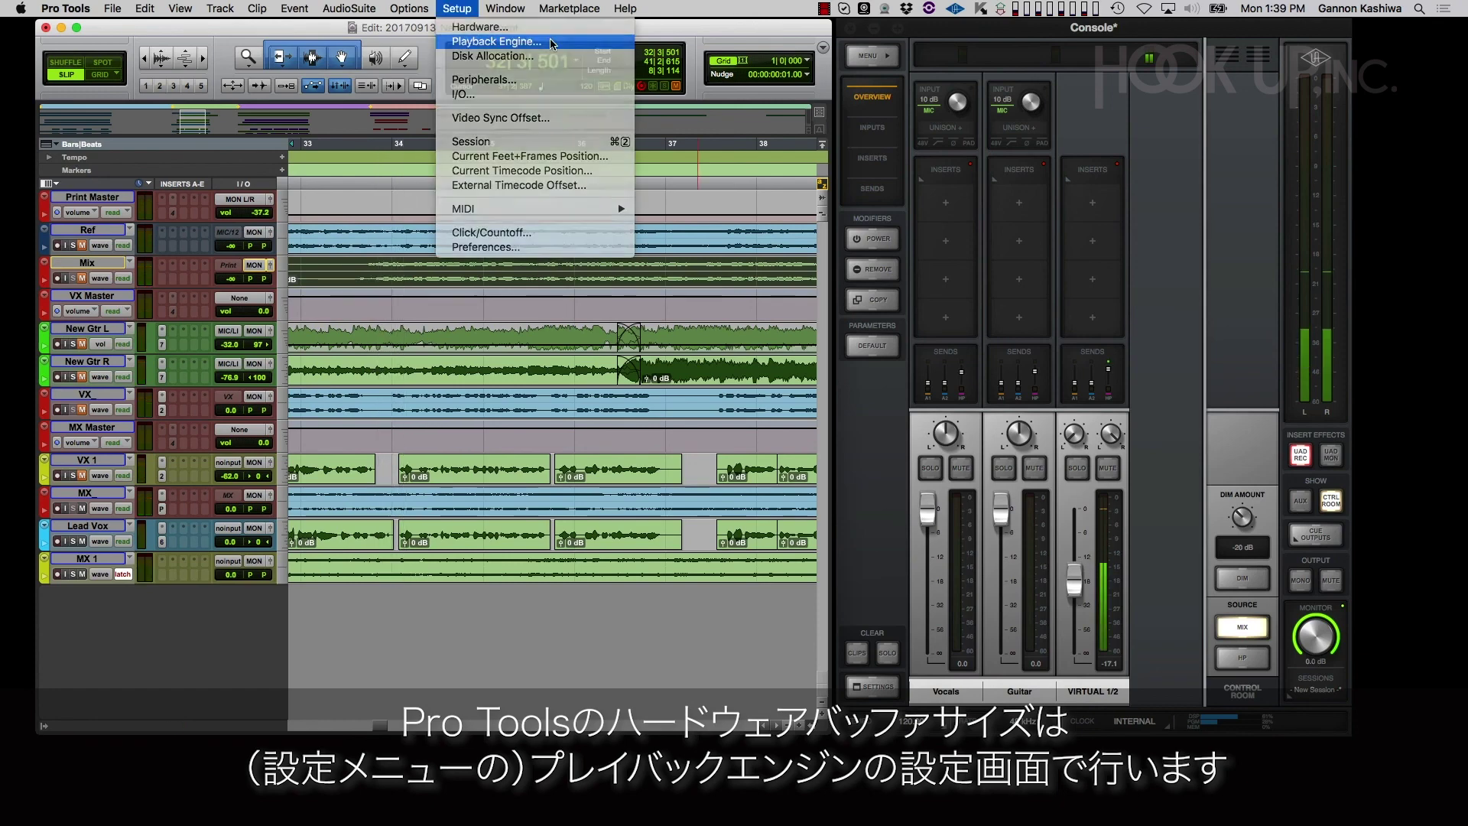
{"action": "left_click", "coordinate": [552, 40]}
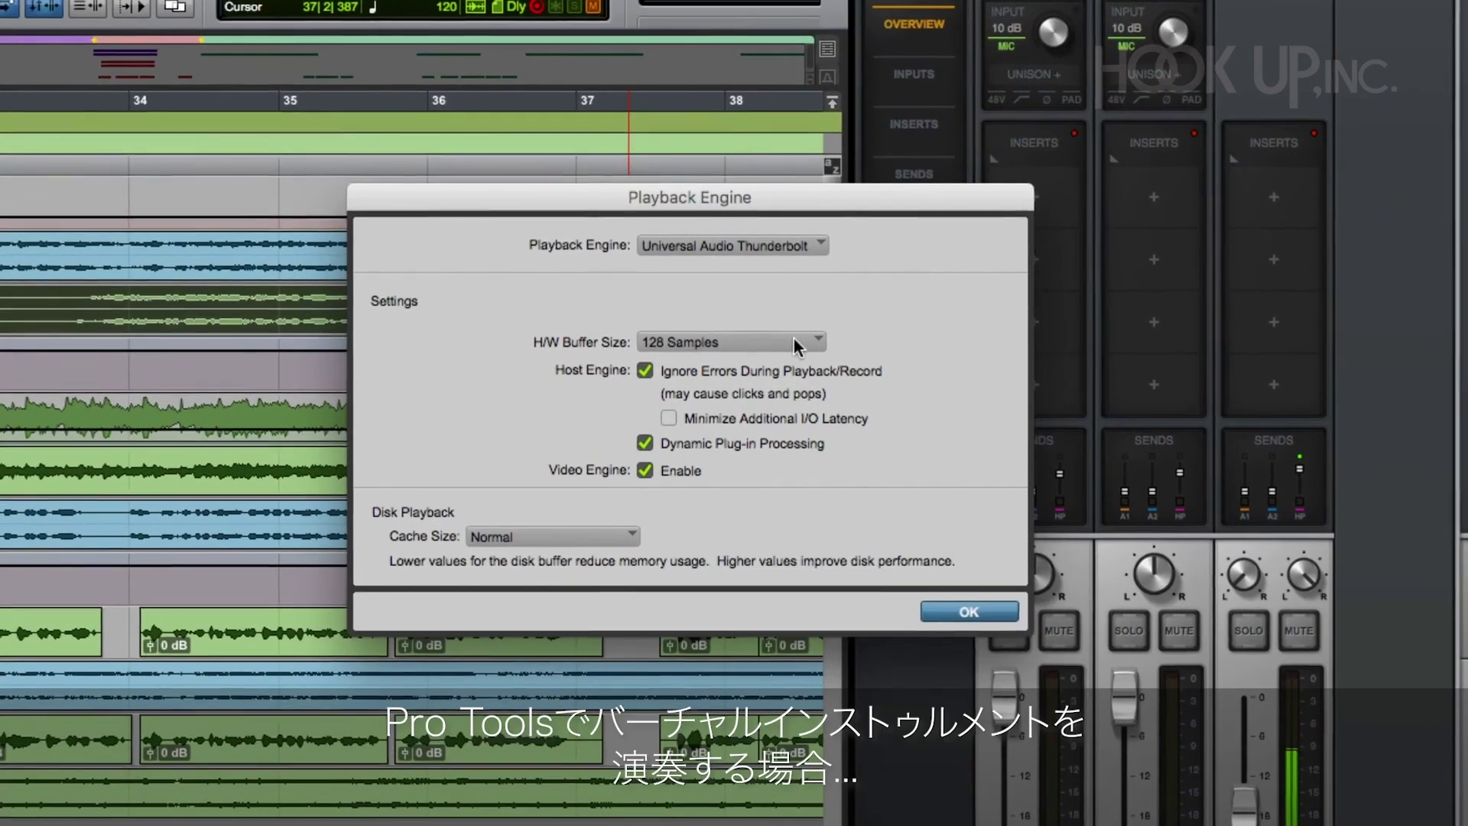
{"action": "left_click", "coordinate": [801, 291]}
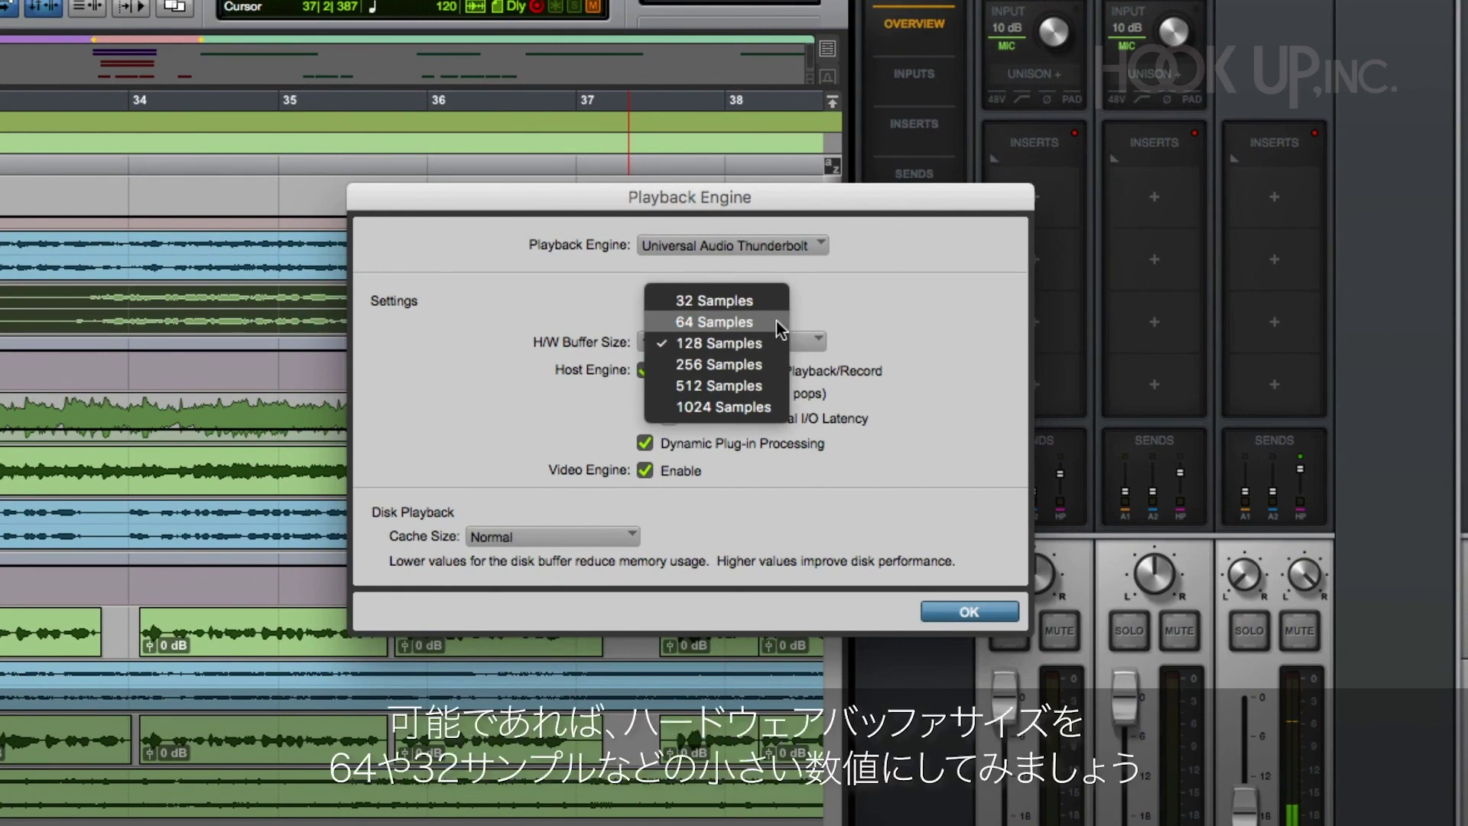
{"action": "left_click", "coordinate": [777, 321]}
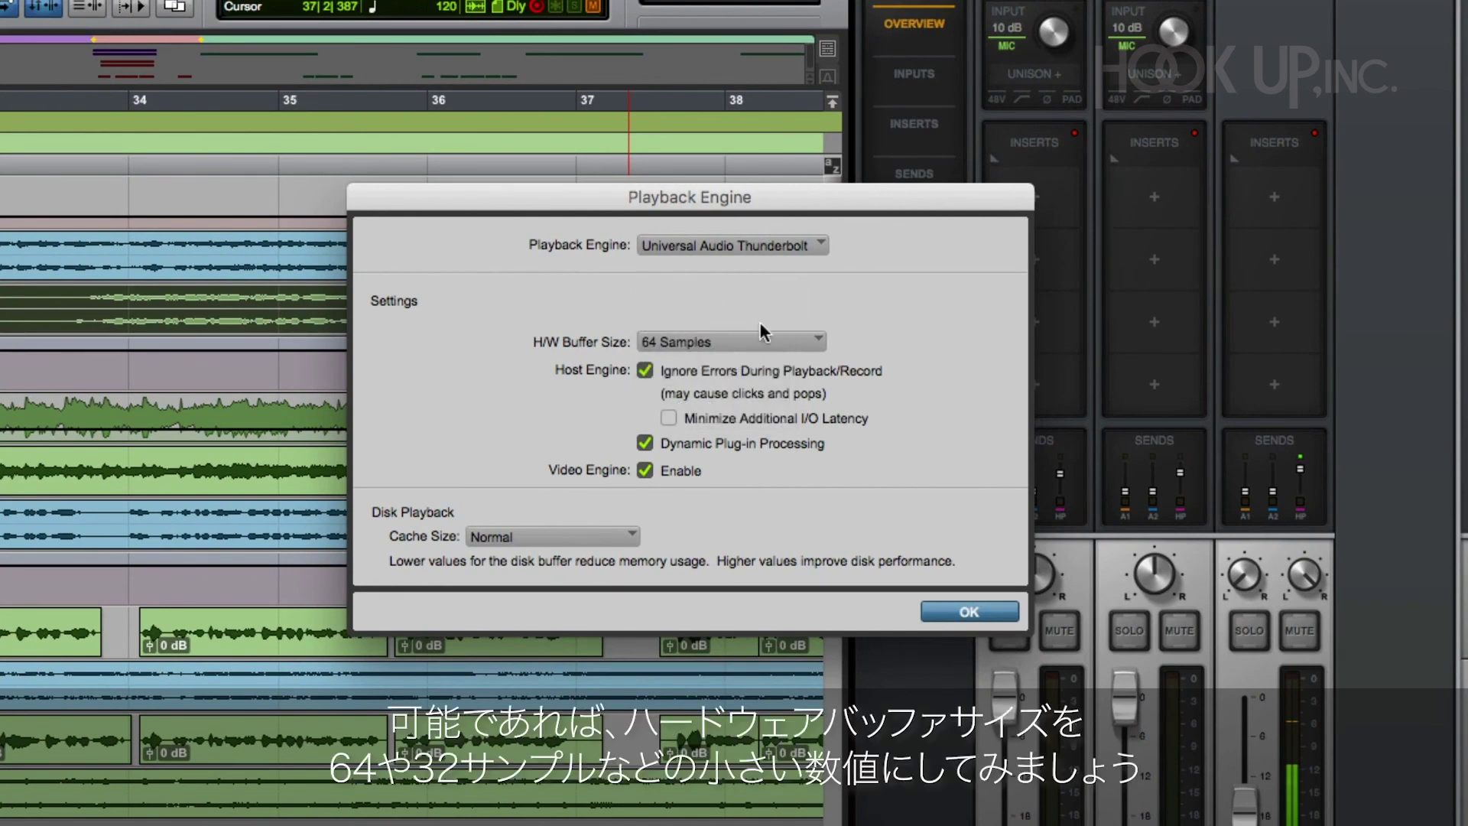
{"action": "left_click", "coordinate": [769, 339]}
{"action": "left_click", "coordinate": [760, 321]}
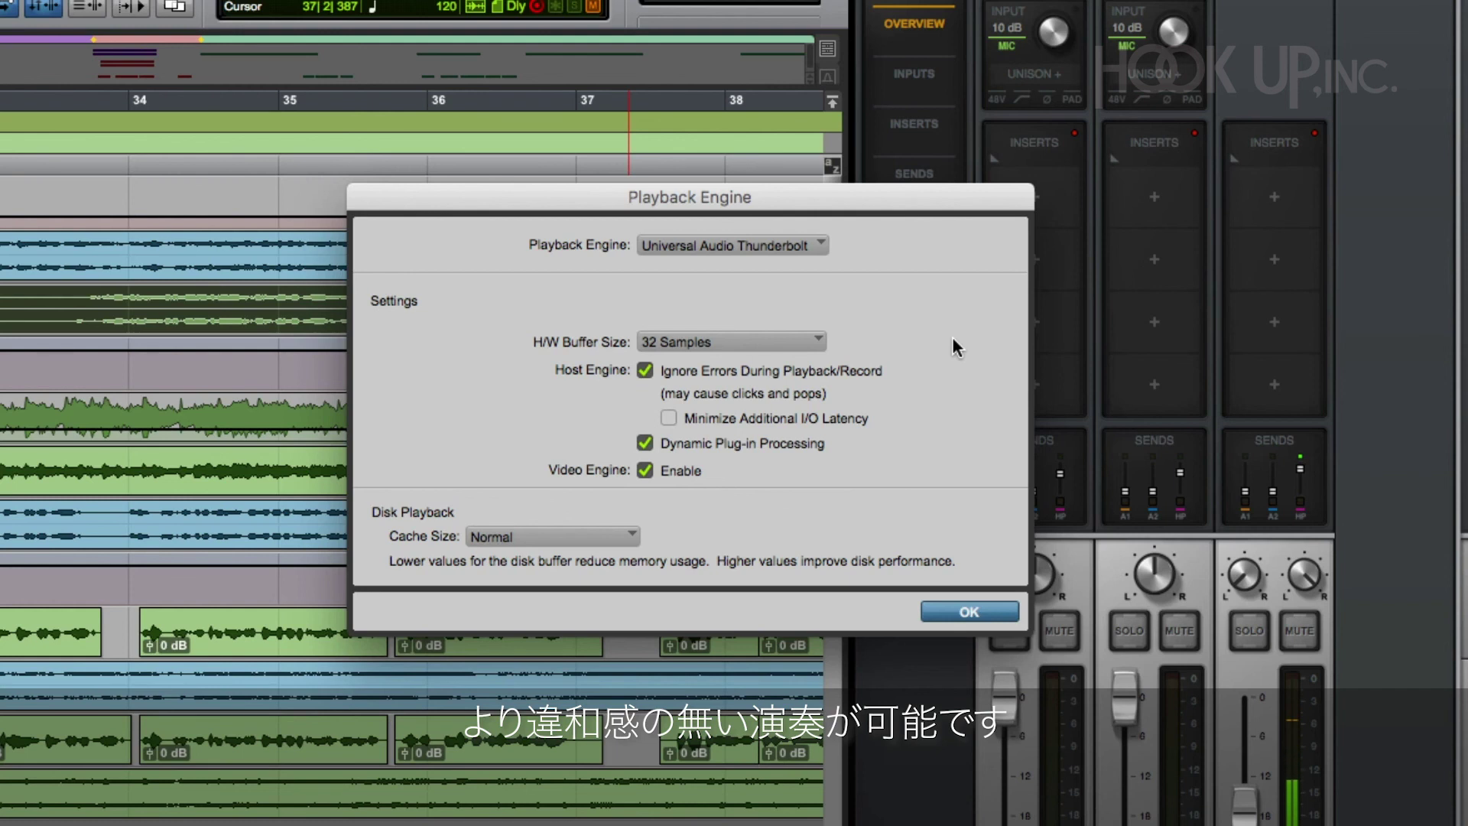
Raise the hardware buffer size to 512 samples, followed by 1024 samples
{"action": "left_click", "coordinate": [816, 342]}
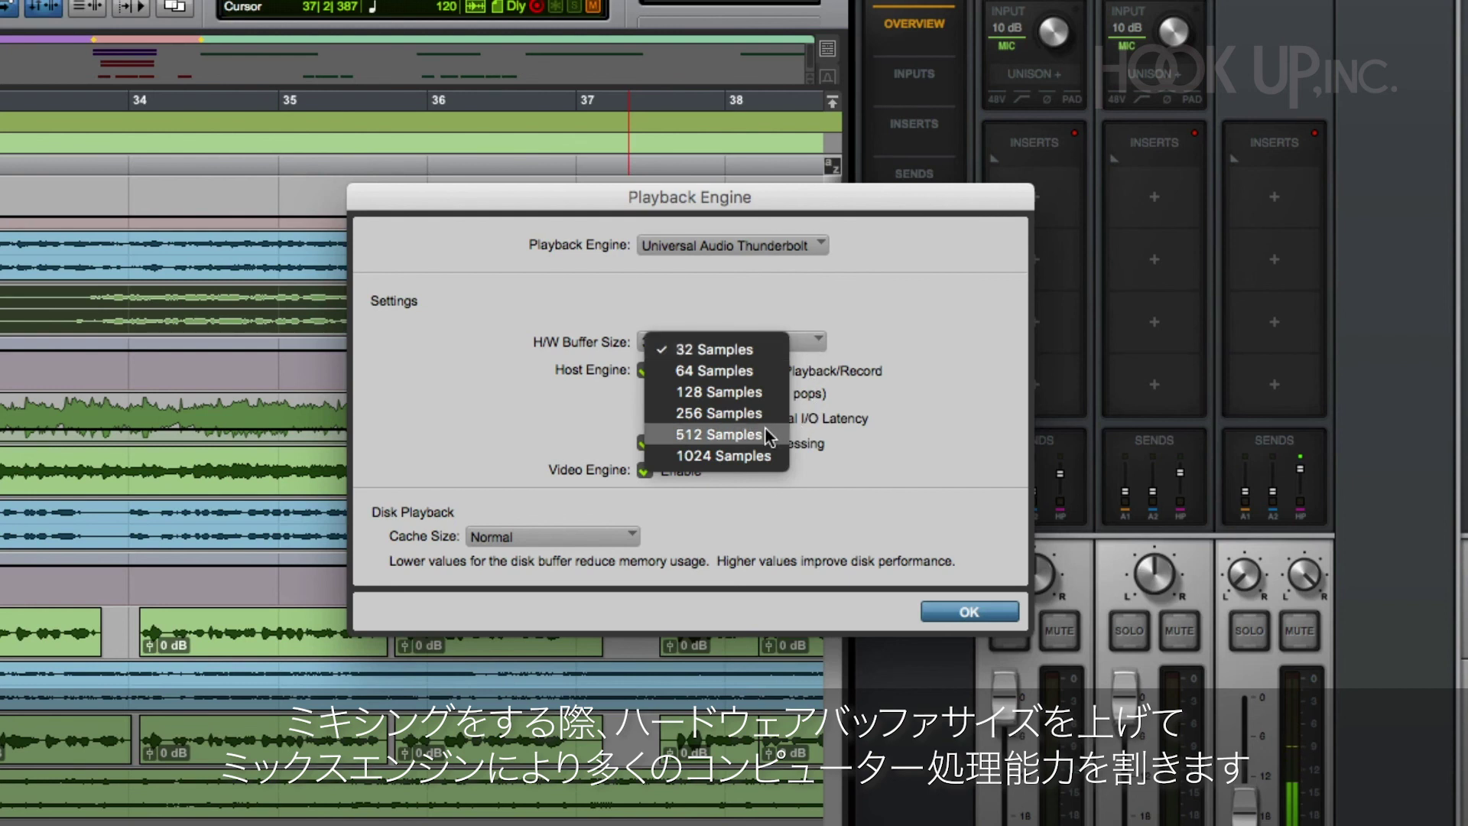
{"action": "left_click", "coordinate": [765, 433]}
{"action": "left_click", "coordinate": [795, 337]}
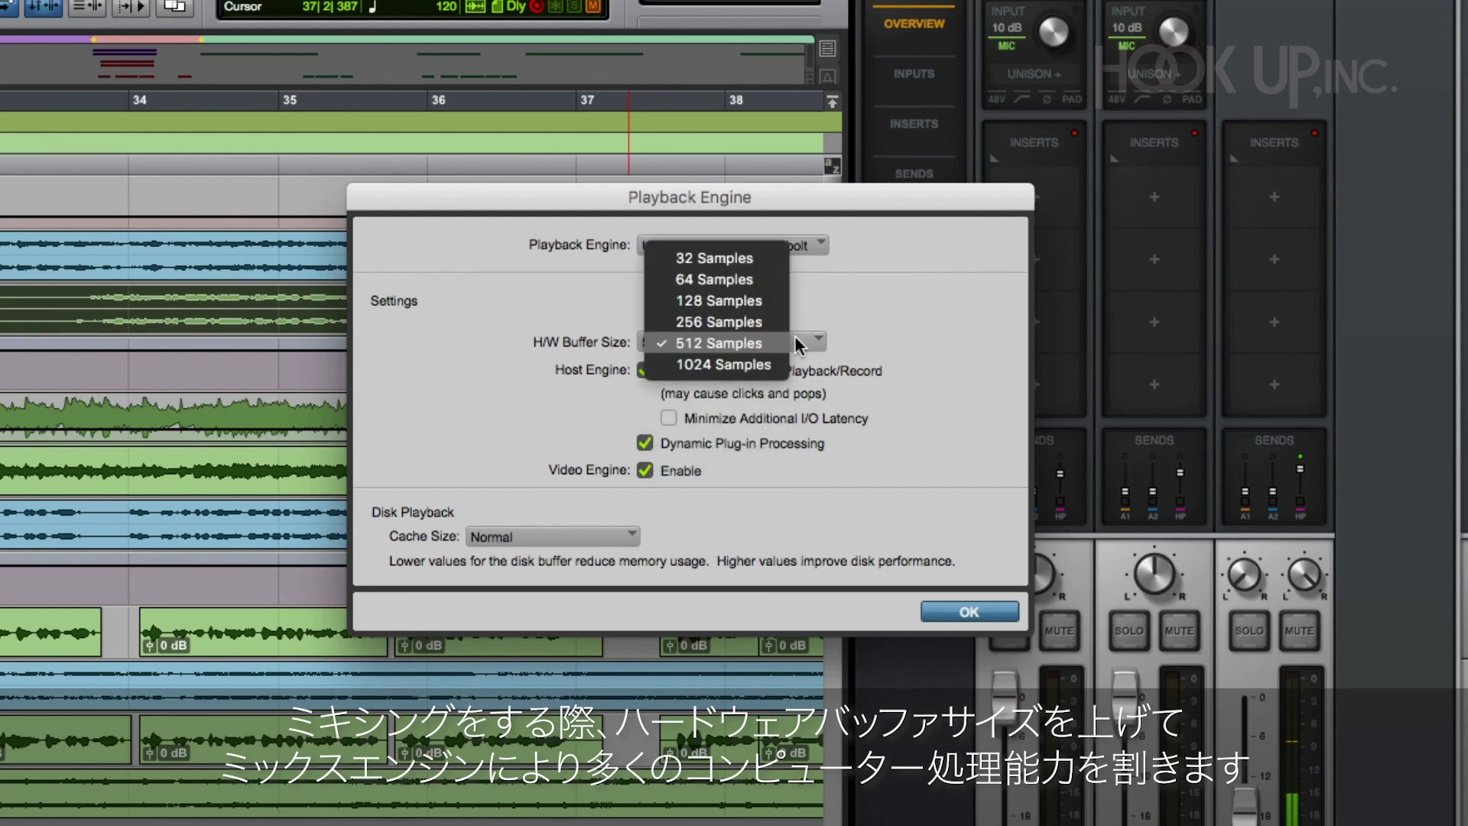
{"action": "left_click", "coordinate": [782, 362]}
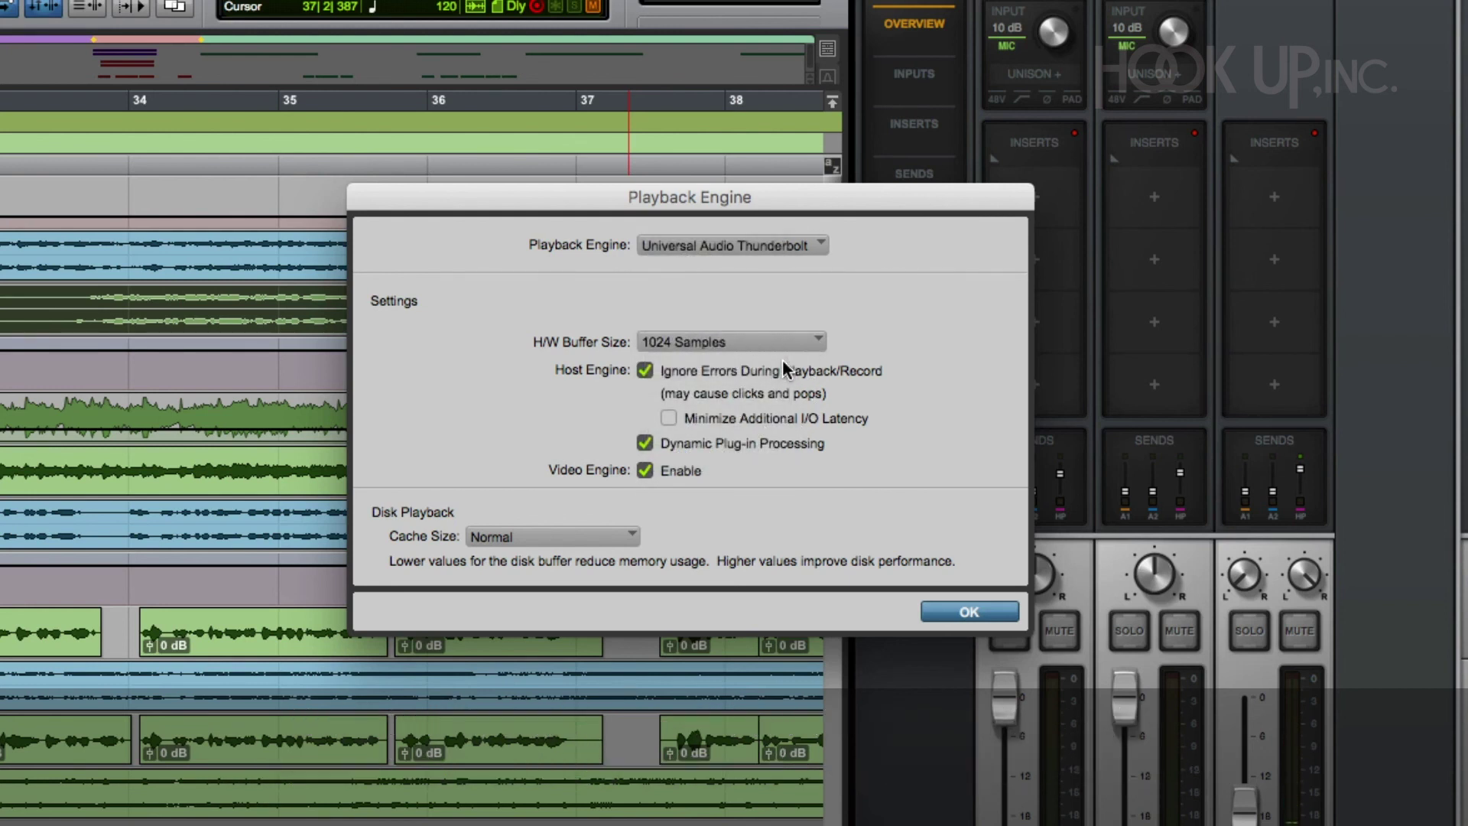
Reduce the hardware buffer size to 256 samples and finally to 128 samples
{"action": "left_click", "coordinate": [812, 339]}
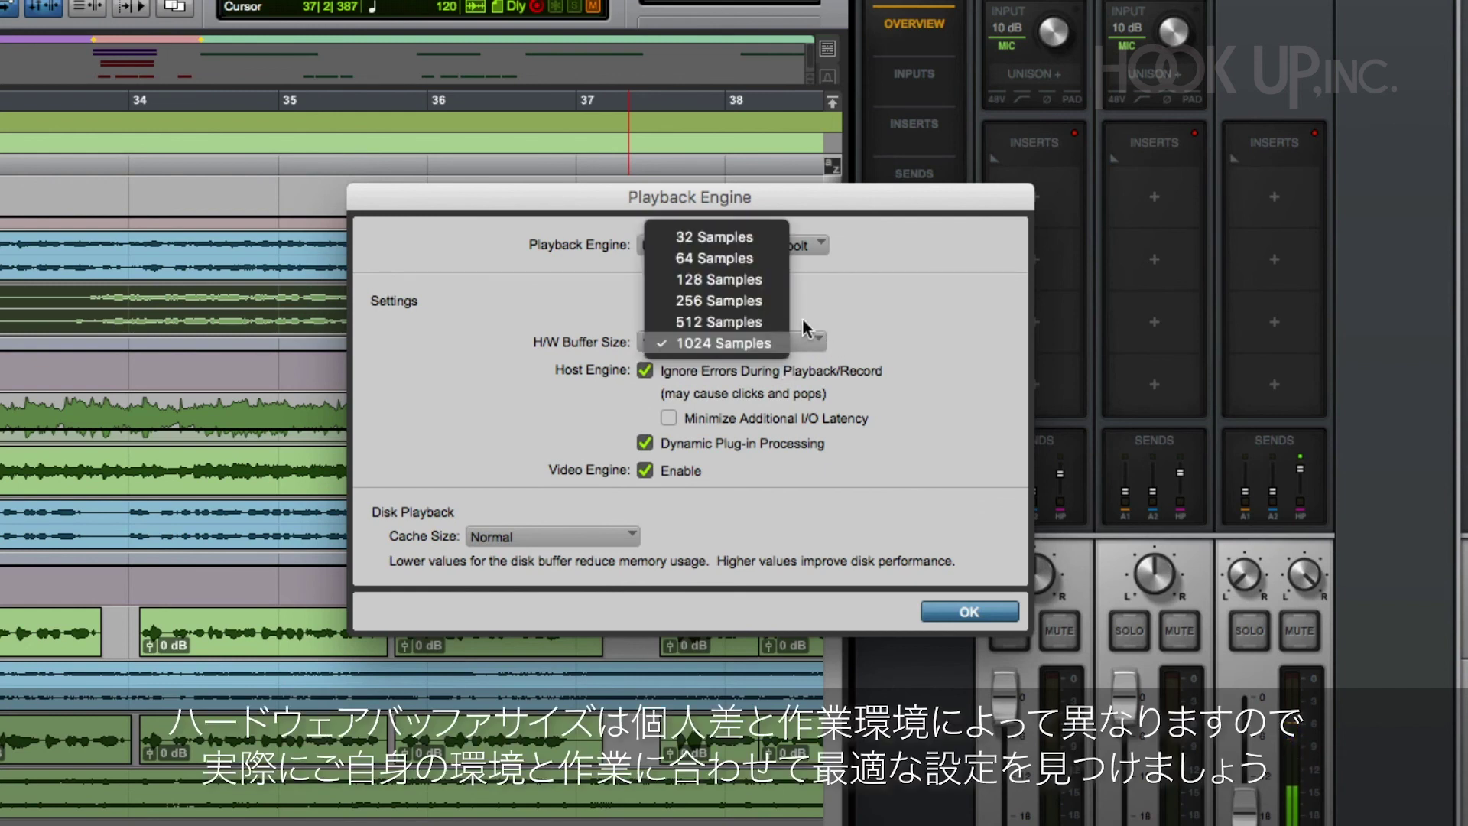
{"action": "left_click", "coordinate": [779, 300]}
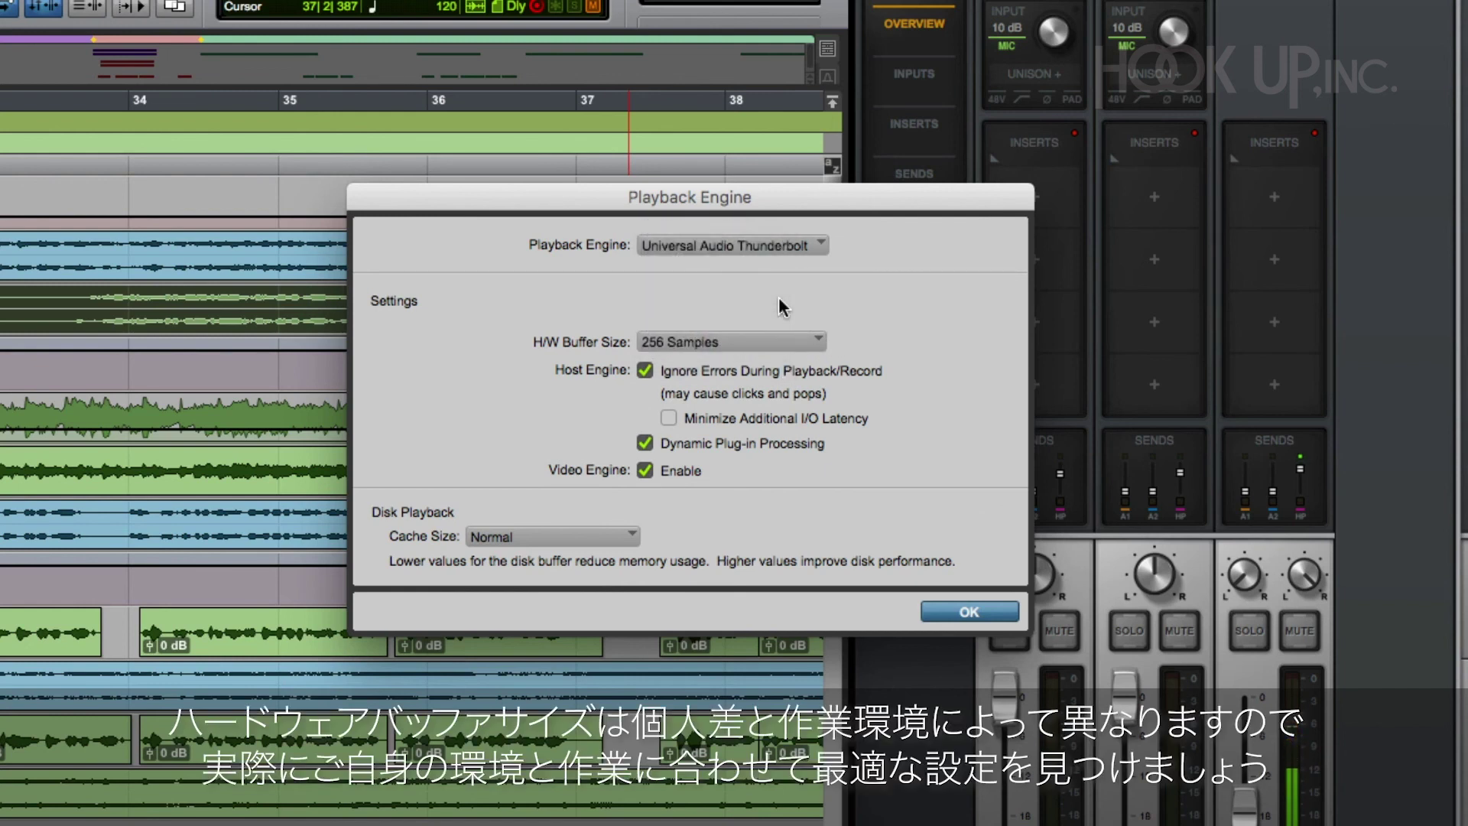
{"action": "left_click", "coordinate": [777, 344]}
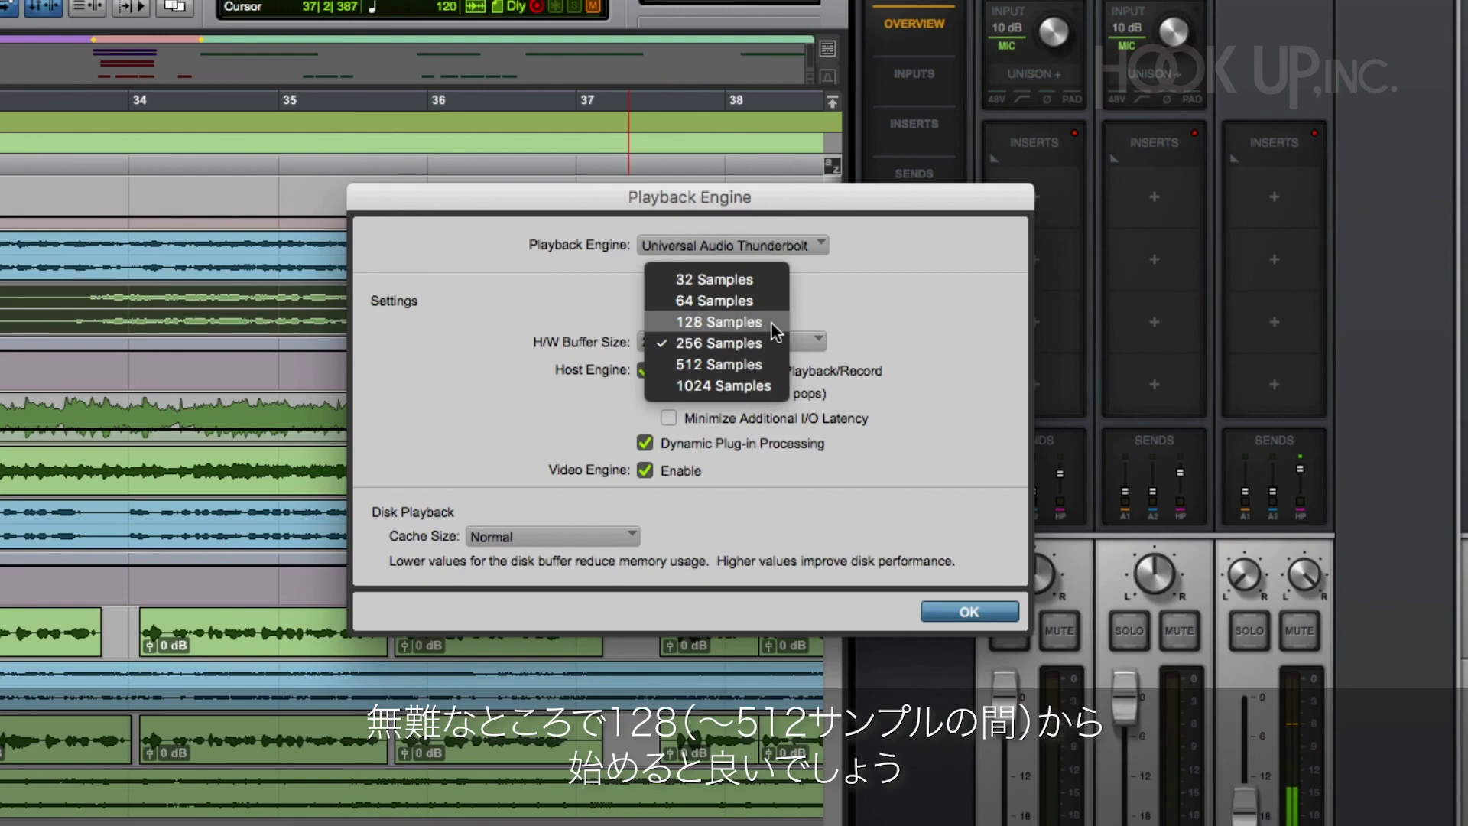
{"action": "left_click", "coordinate": [772, 324]}
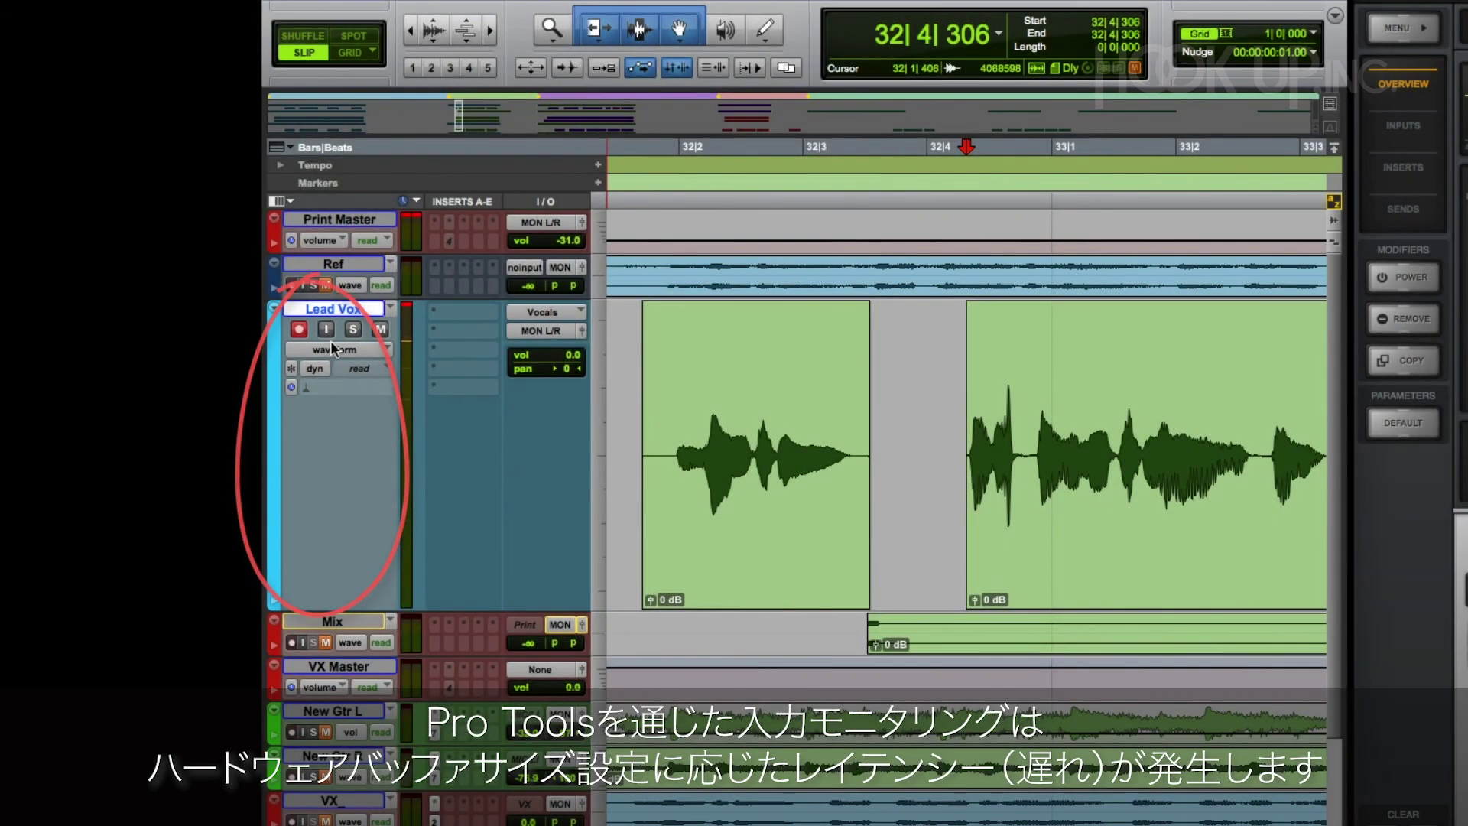
Toggle input monitoring on the Lead Vox track and accept the playback engine settings with a 512-sample hardware buffer
{"action": "left_click", "coordinate": [326, 330]}
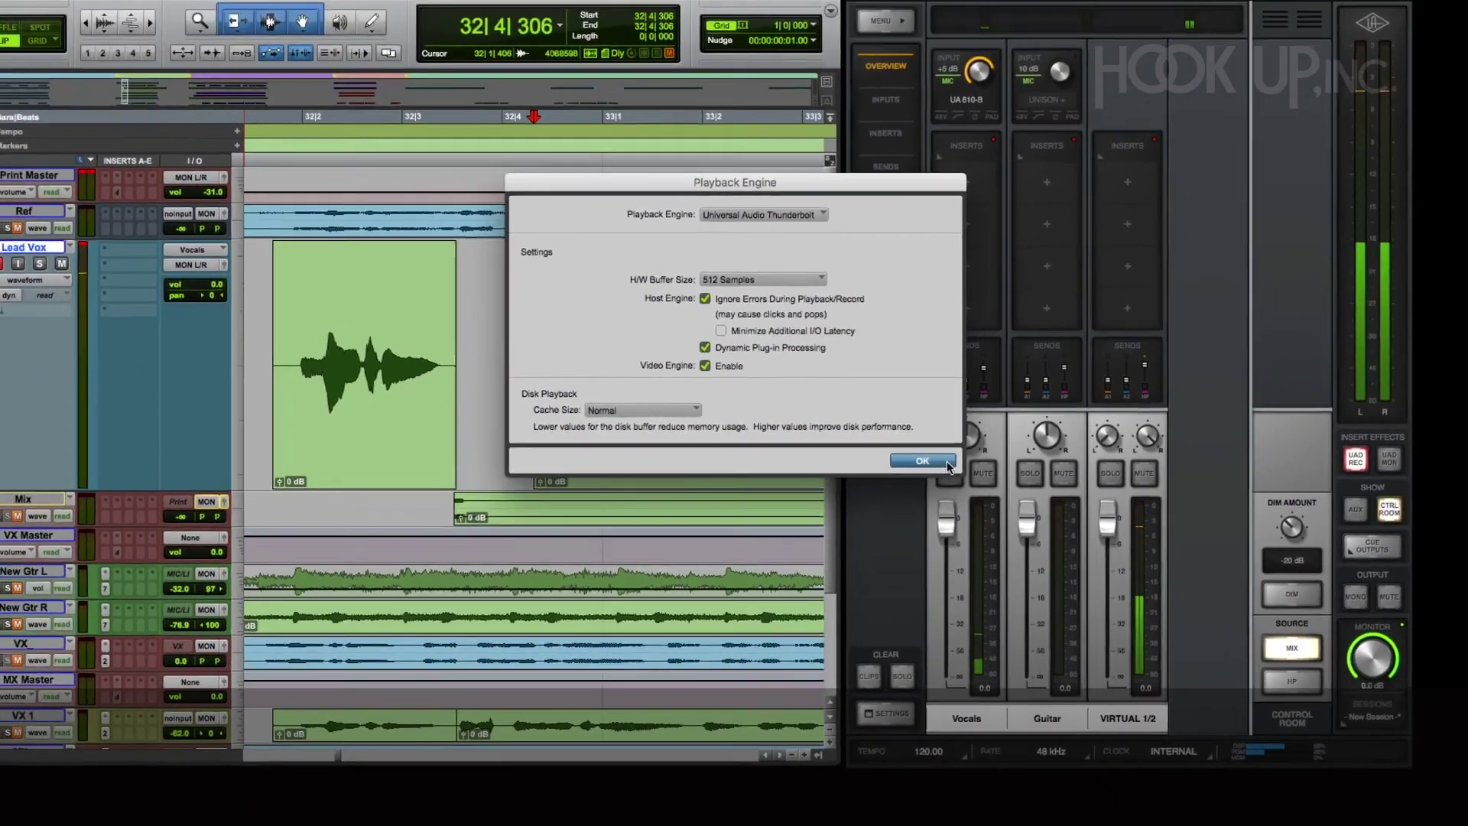
{"action": "left_click", "coordinate": [986, 471]}
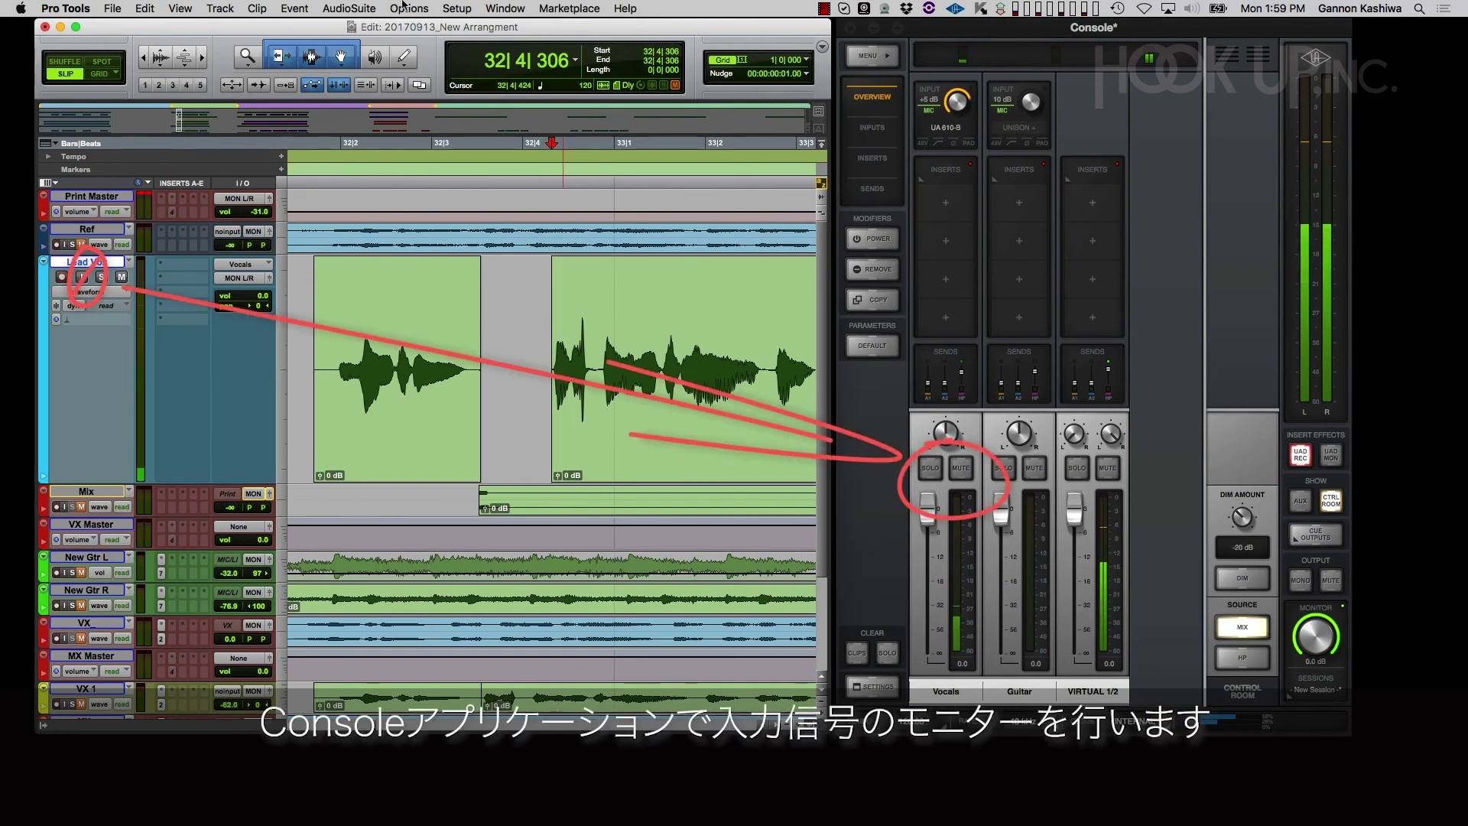
Turn on Low Latency Monitoring for the session
{"action": "left_click", "coordinate": [408, 8]}
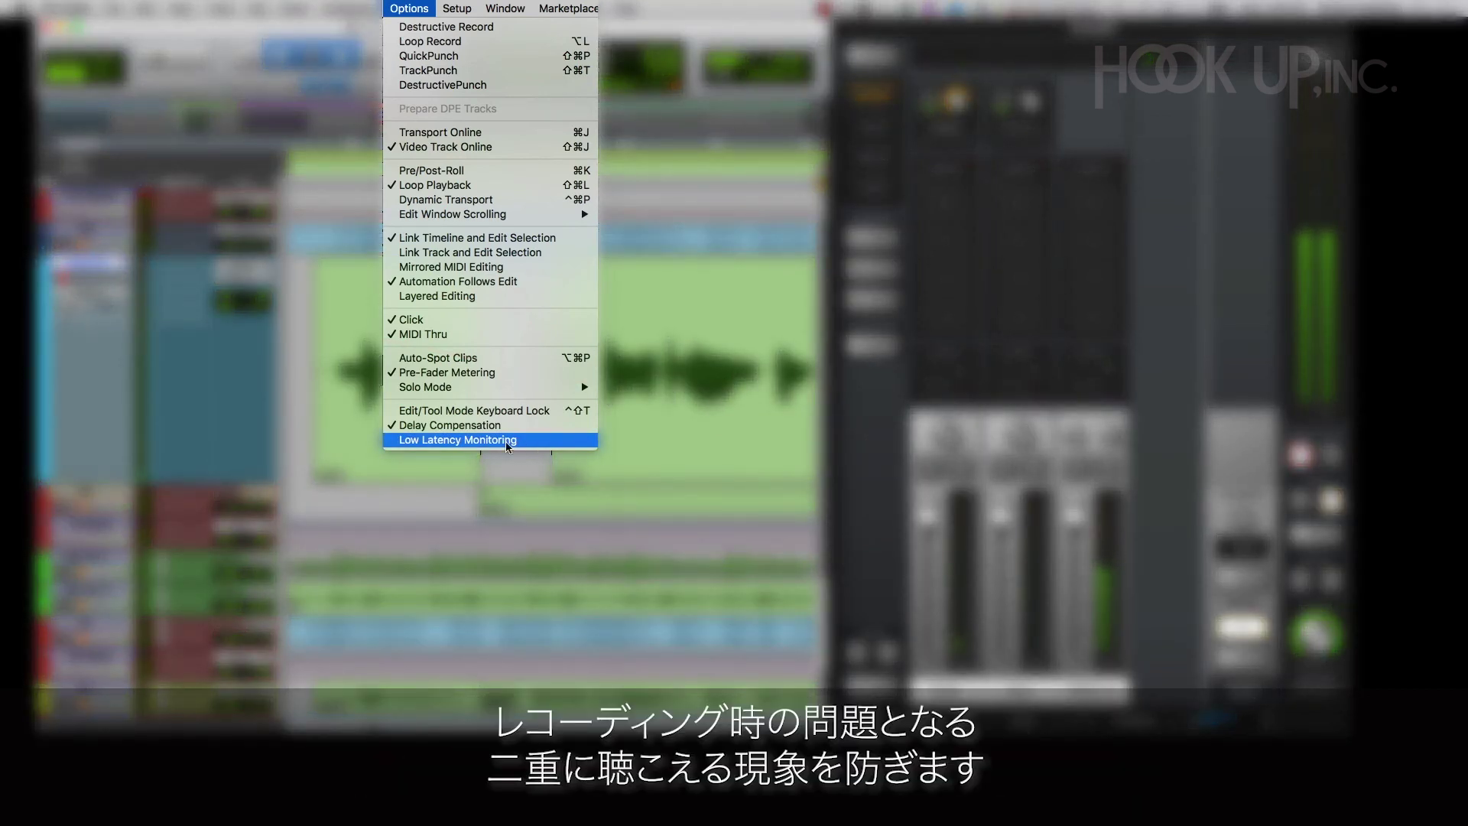
{"action": "left_click", "coordinate": [531, 438]}
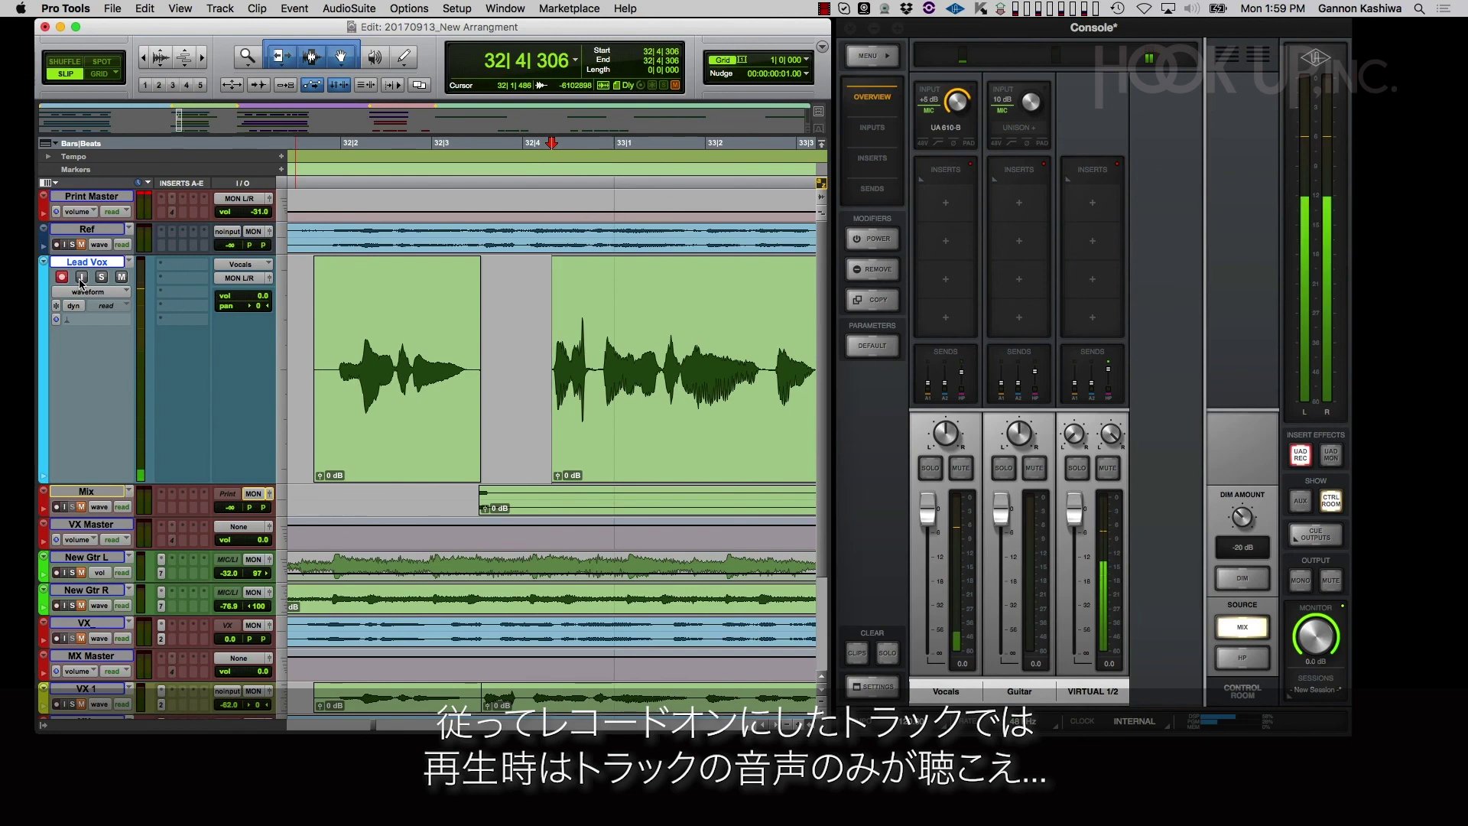
Place the playback position near the start of the first Lead Vox clip and briefly play the session from there
{"action": "left_click", "coordinate": [330, 357]}
{"action": "key", "text": "space"}
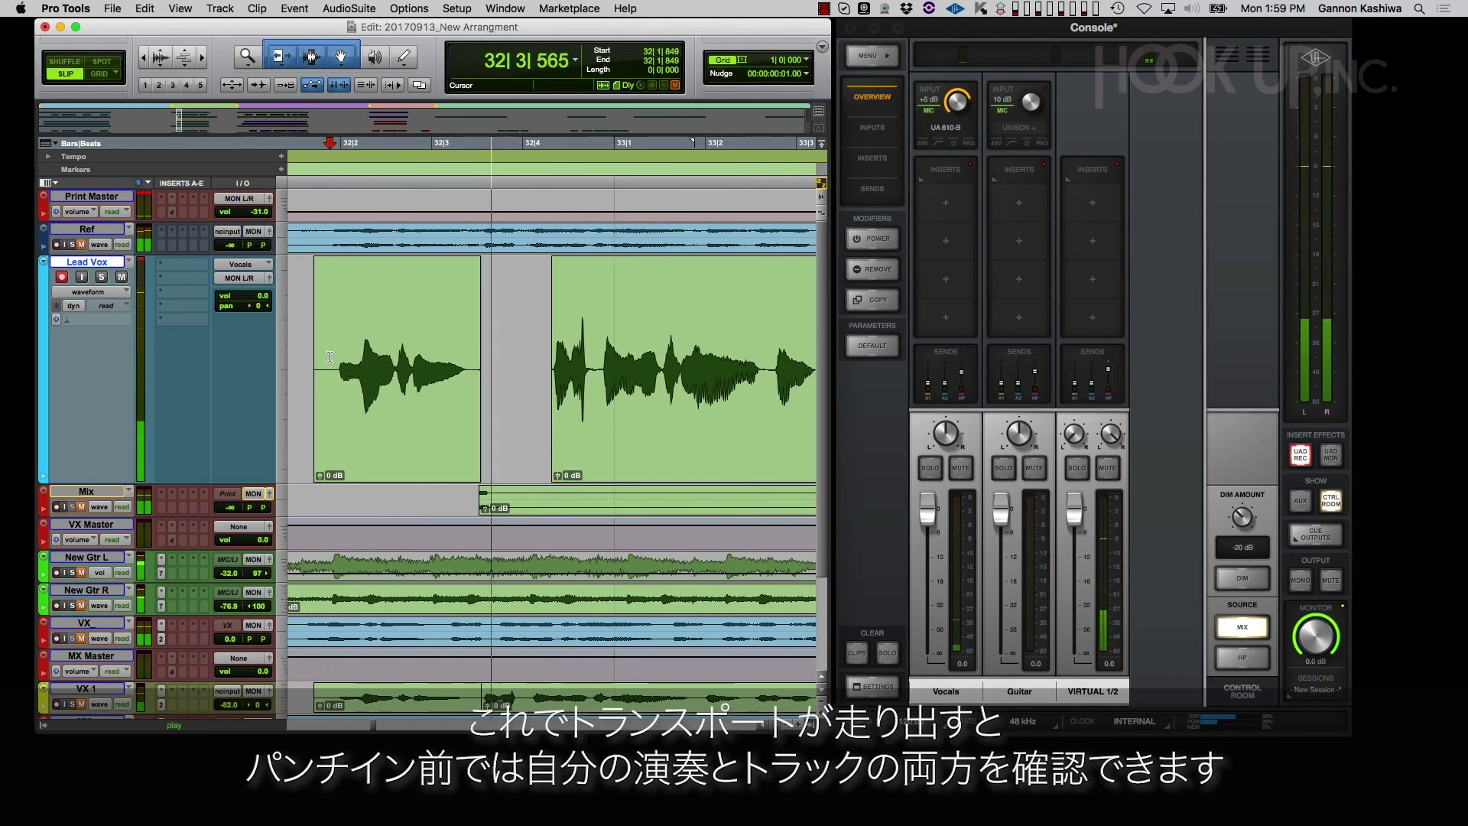
{"action": "key", "text": "space"}
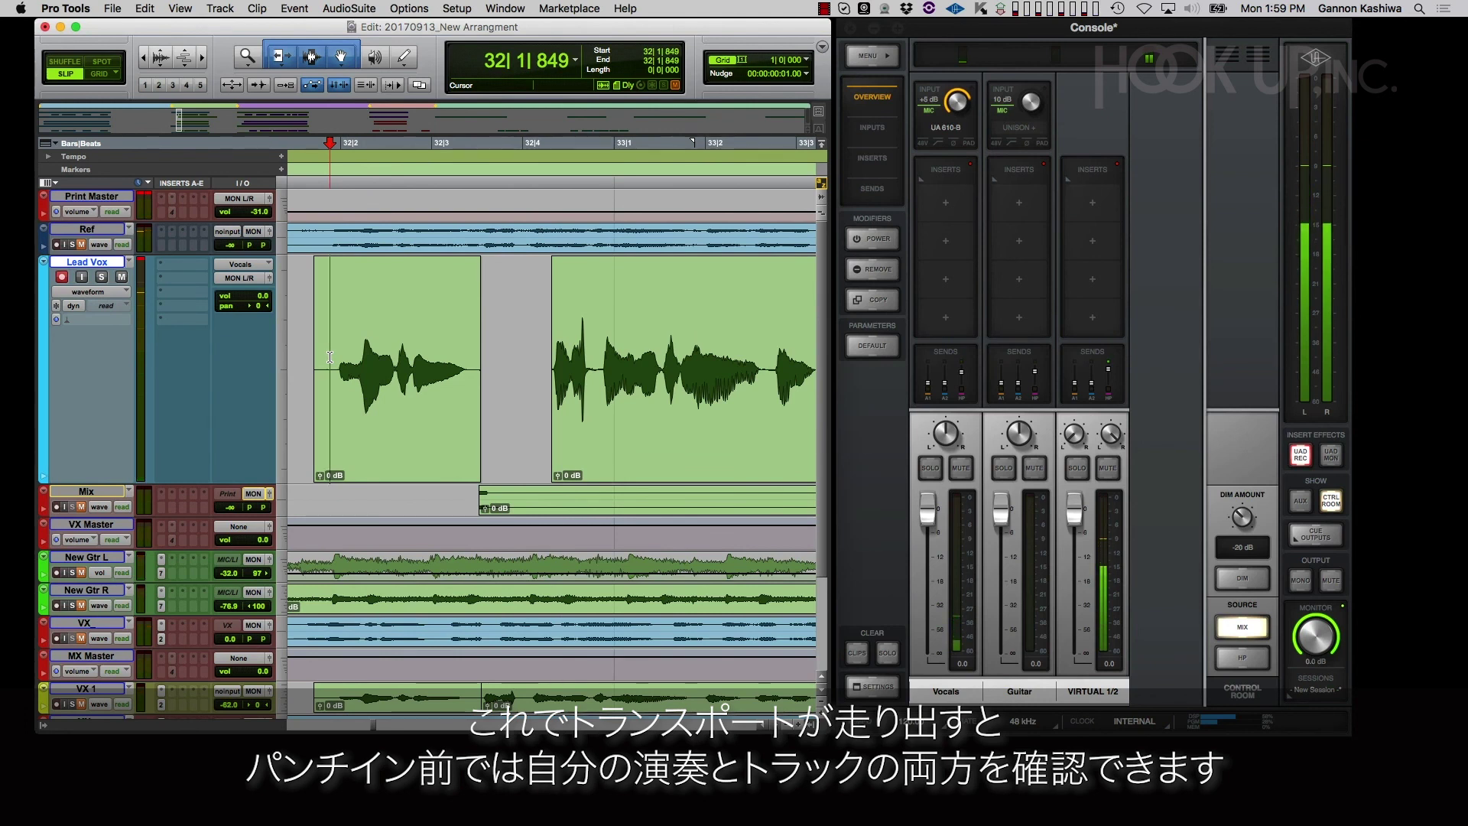
Record a new take on the Lead Vox track from the playback position and turn on Delay Compensation for the session
{"action": "key", "text": "super+space"}
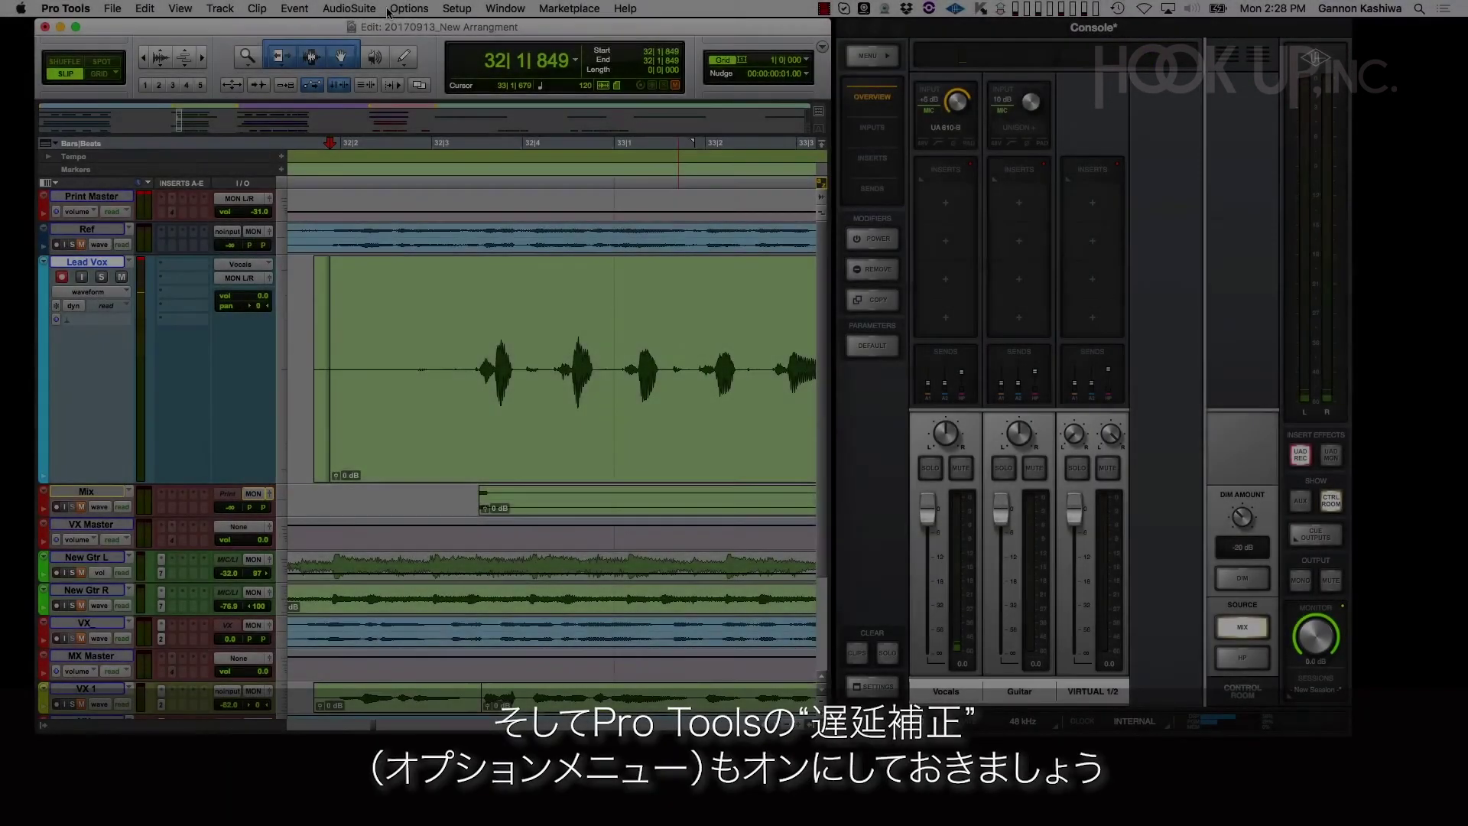
{"action": "left_click", "coordinate": [409, 8]}
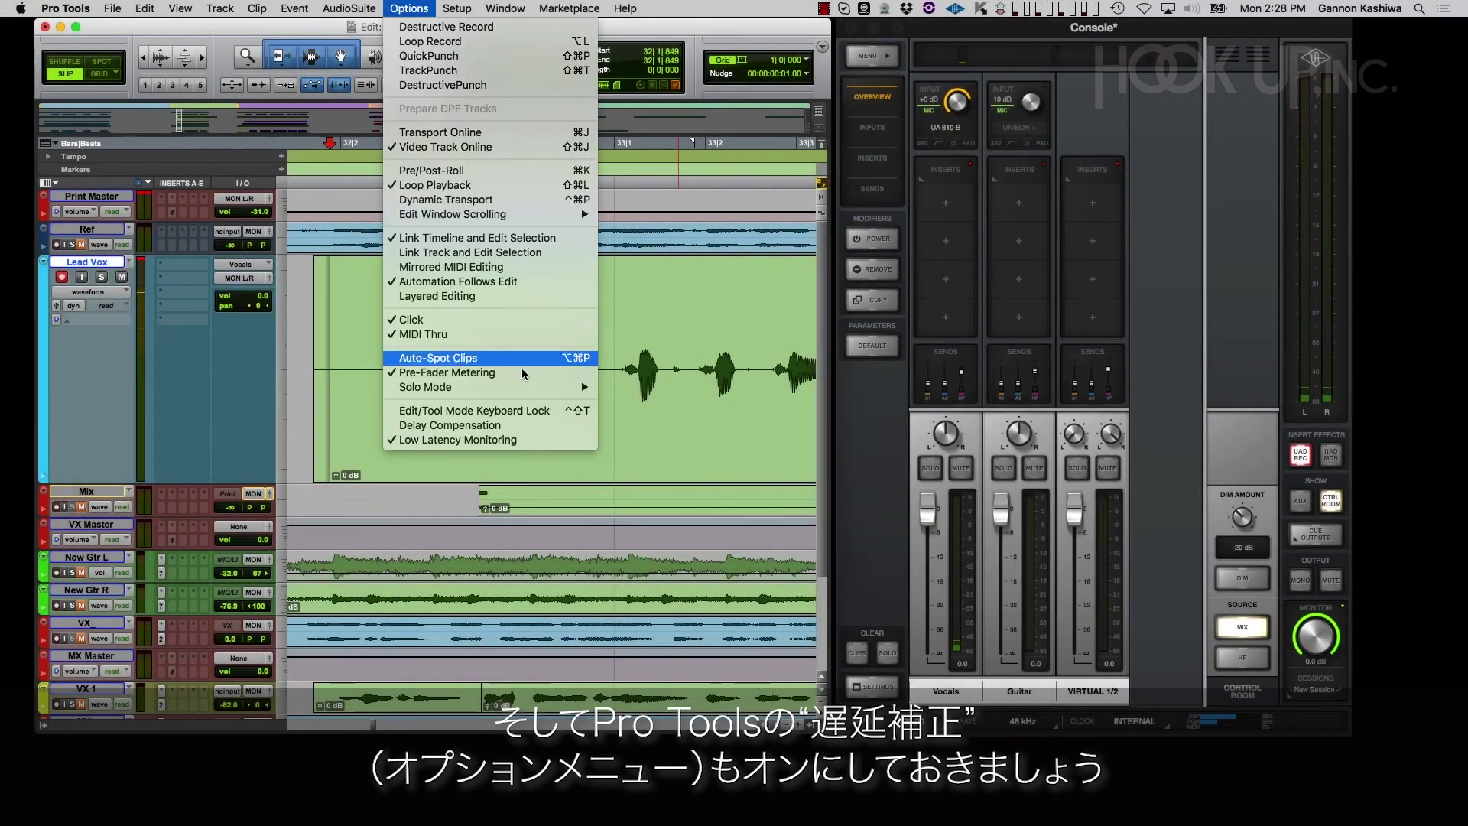
{"action": "left_click", "coordinate": [563, 425]}
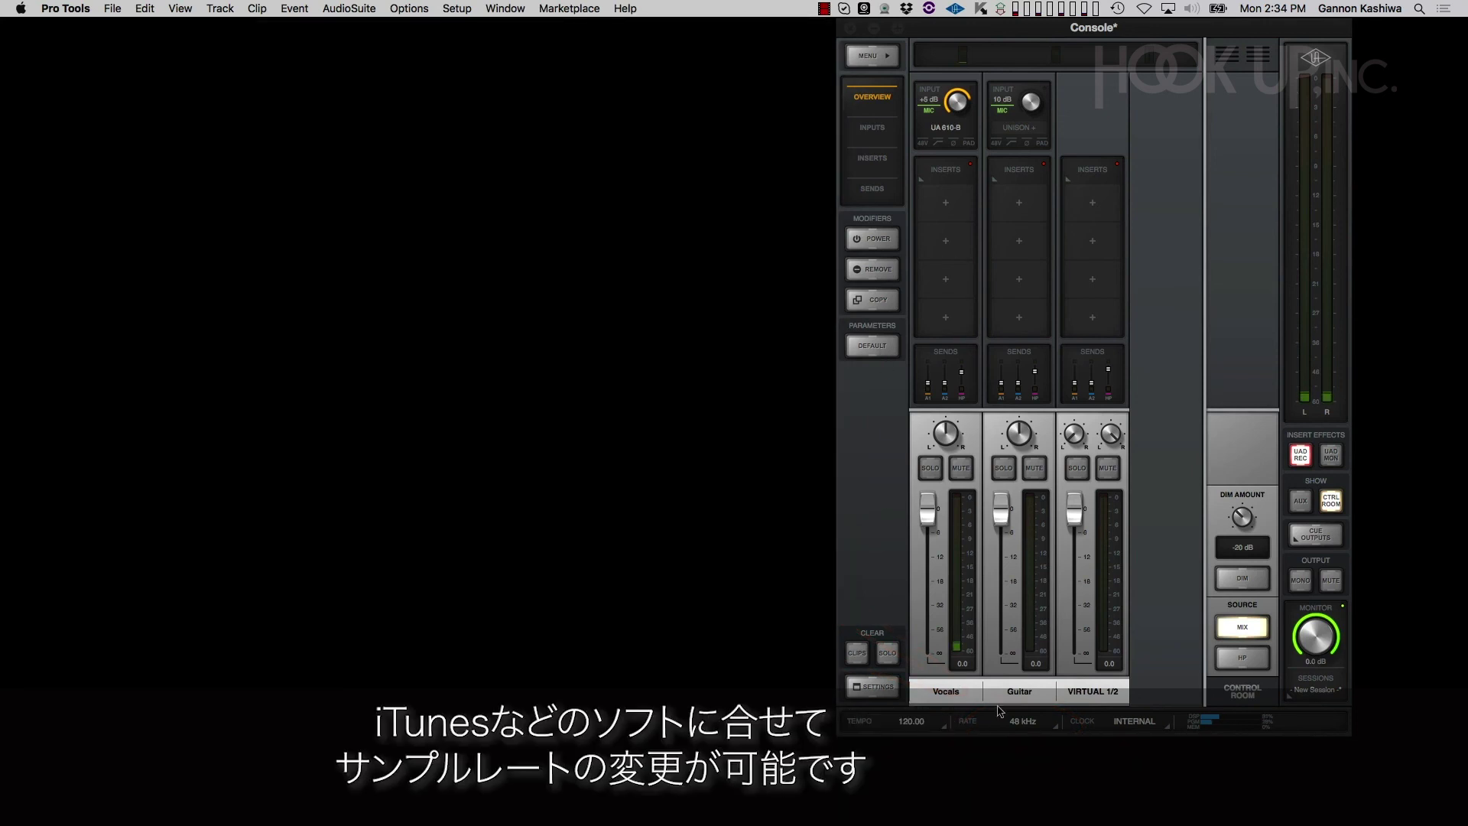
Display the available sample rates in Console and open the Console settings
{"action": "left_click", "coordinate": [1045, 728]}
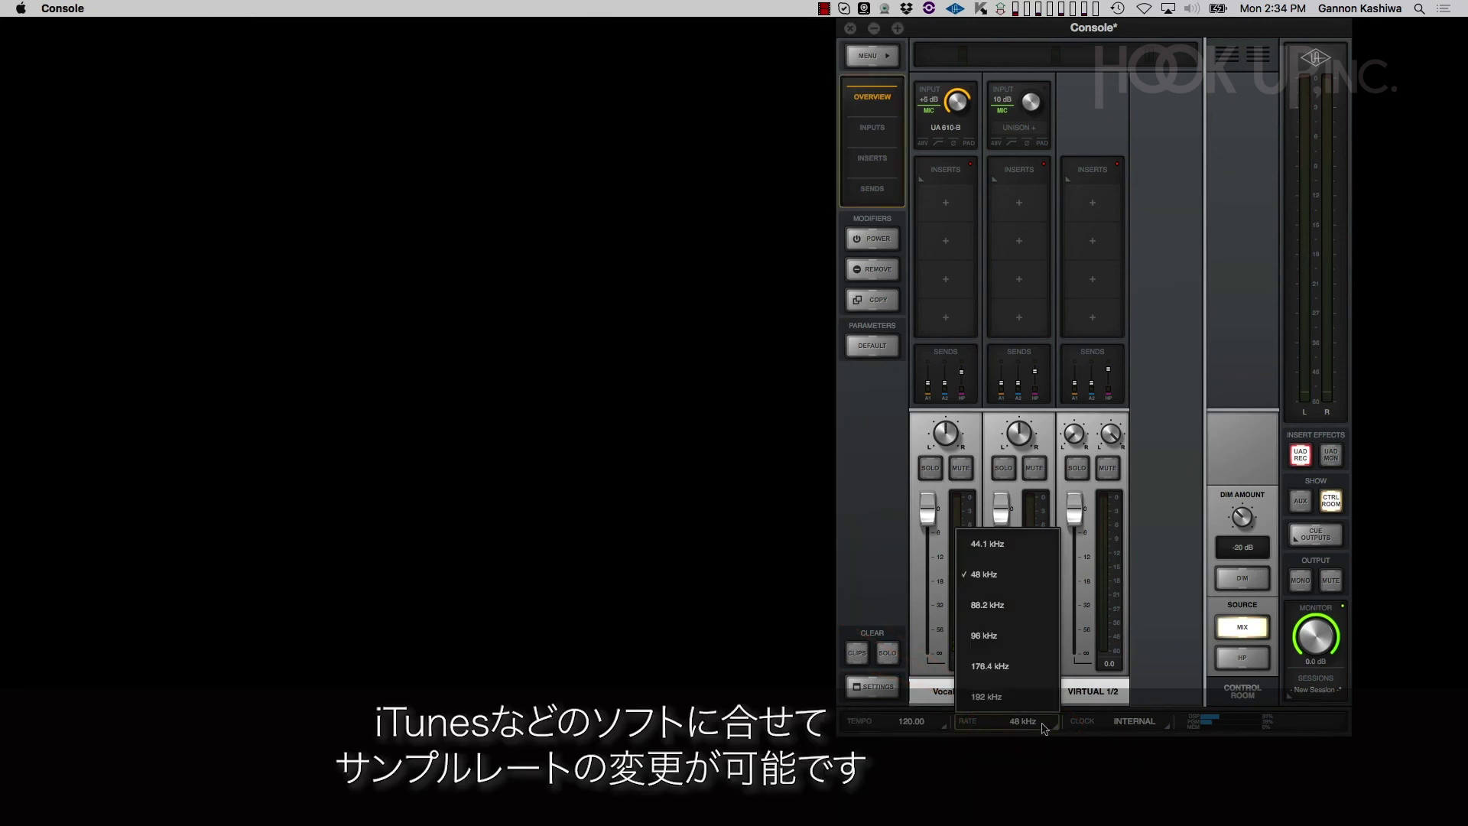
{"action": "left_click", "coordinate": [862, 689]}
{"action": "left_click", "coordinate": [896, 191]}
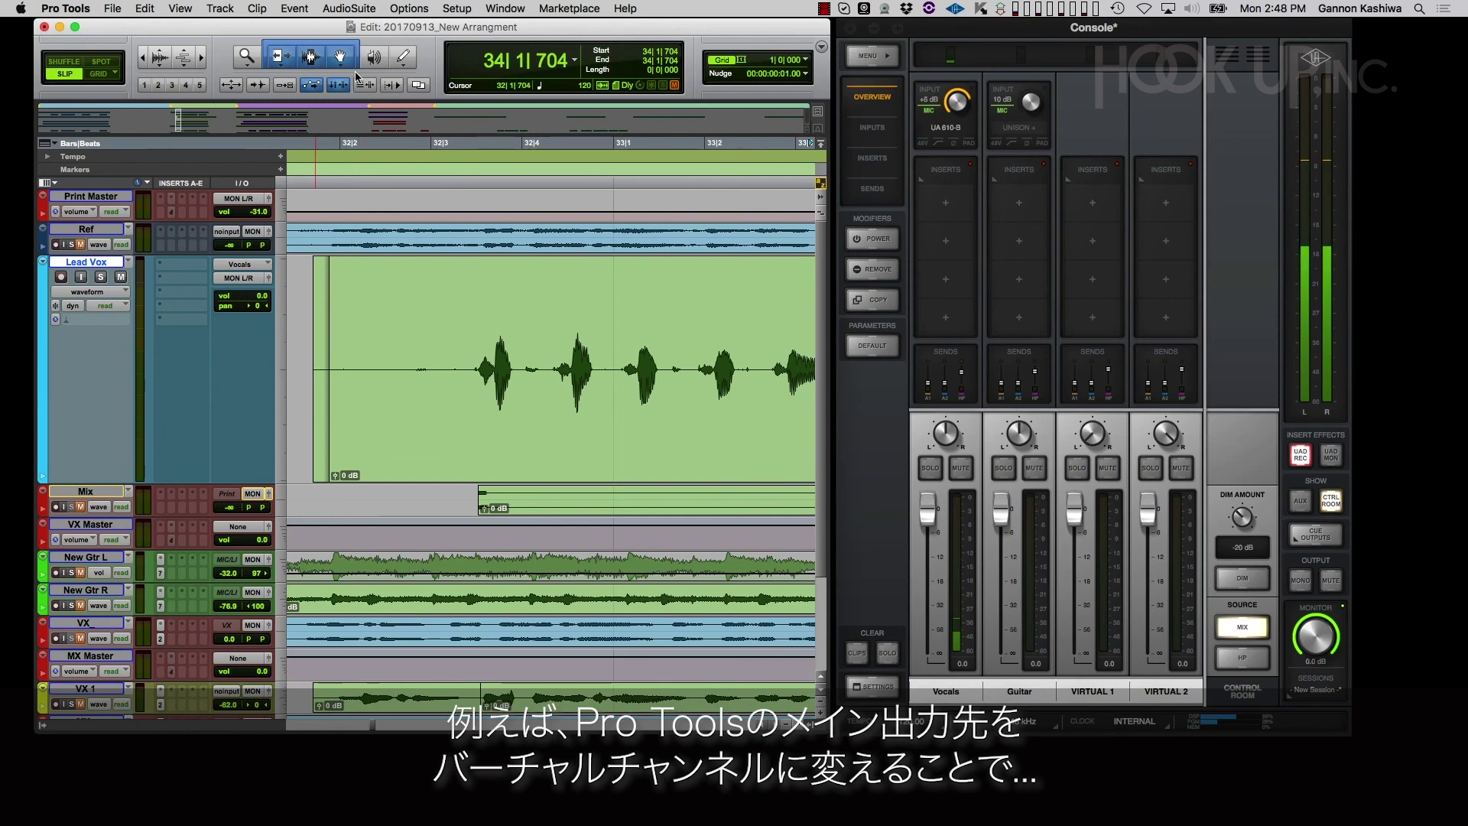
In the Pro Tools I/O Setup, map the MON L/R bus to the VIRTUAL 1-2 stereo output
{"action": "left_click", "coordinate": [467, 11]}
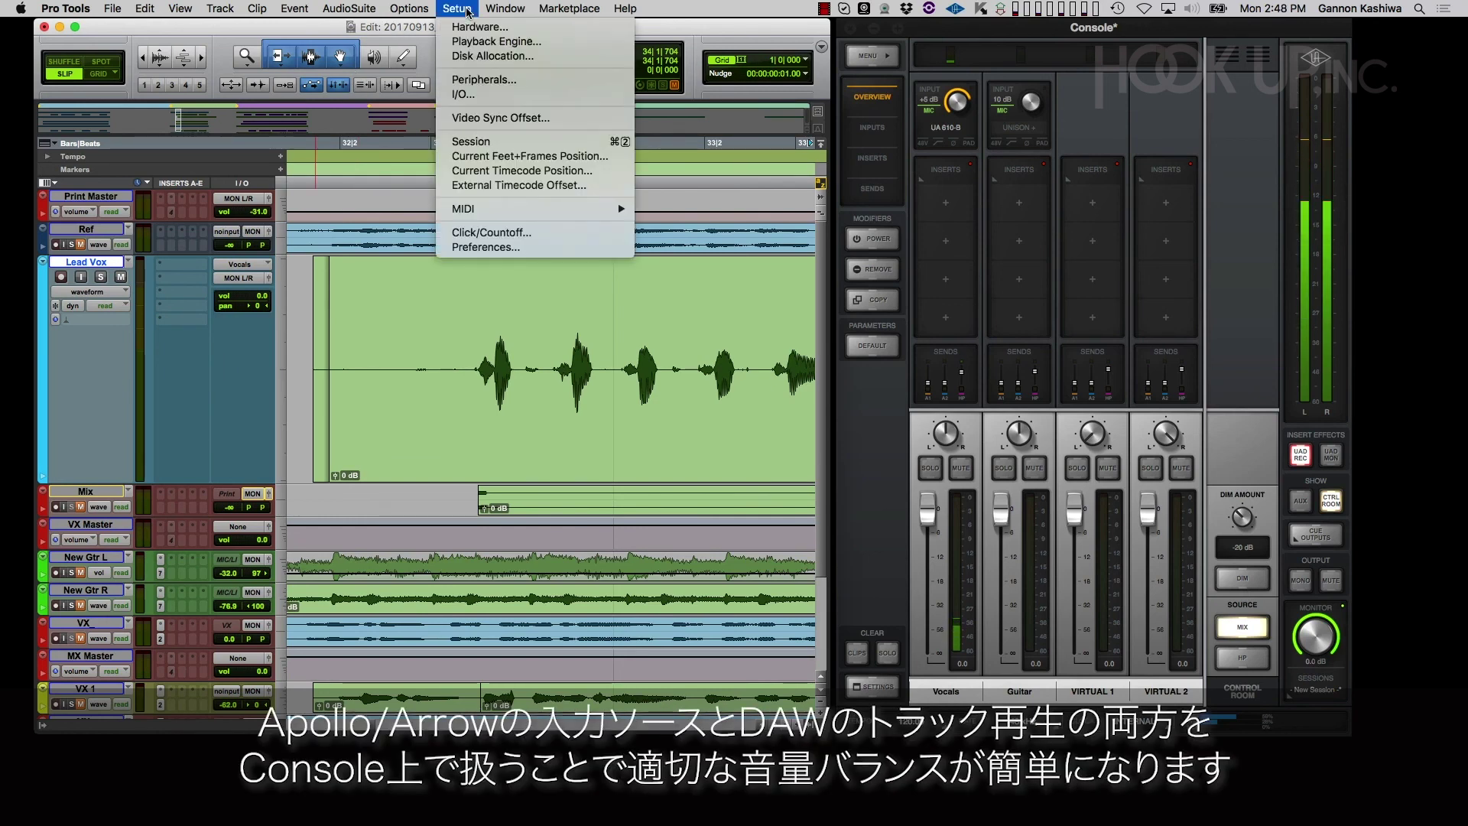
{"action": "left_click", "coordinate": [540, 95]}
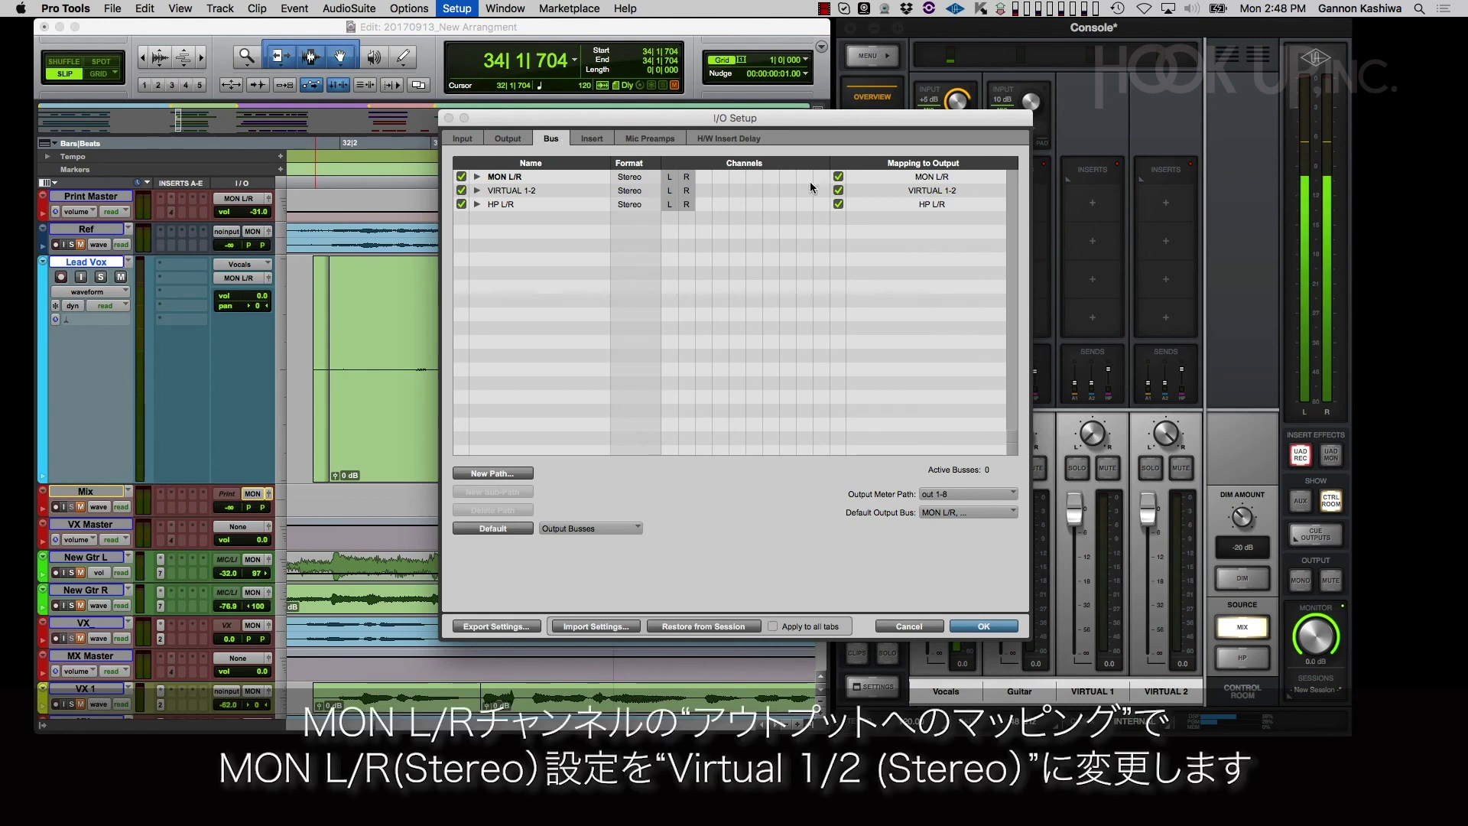
{"action": "left_click", "coordinate": [879, 173]}
{"action": "left_click", "coordinate": [884, 190]}
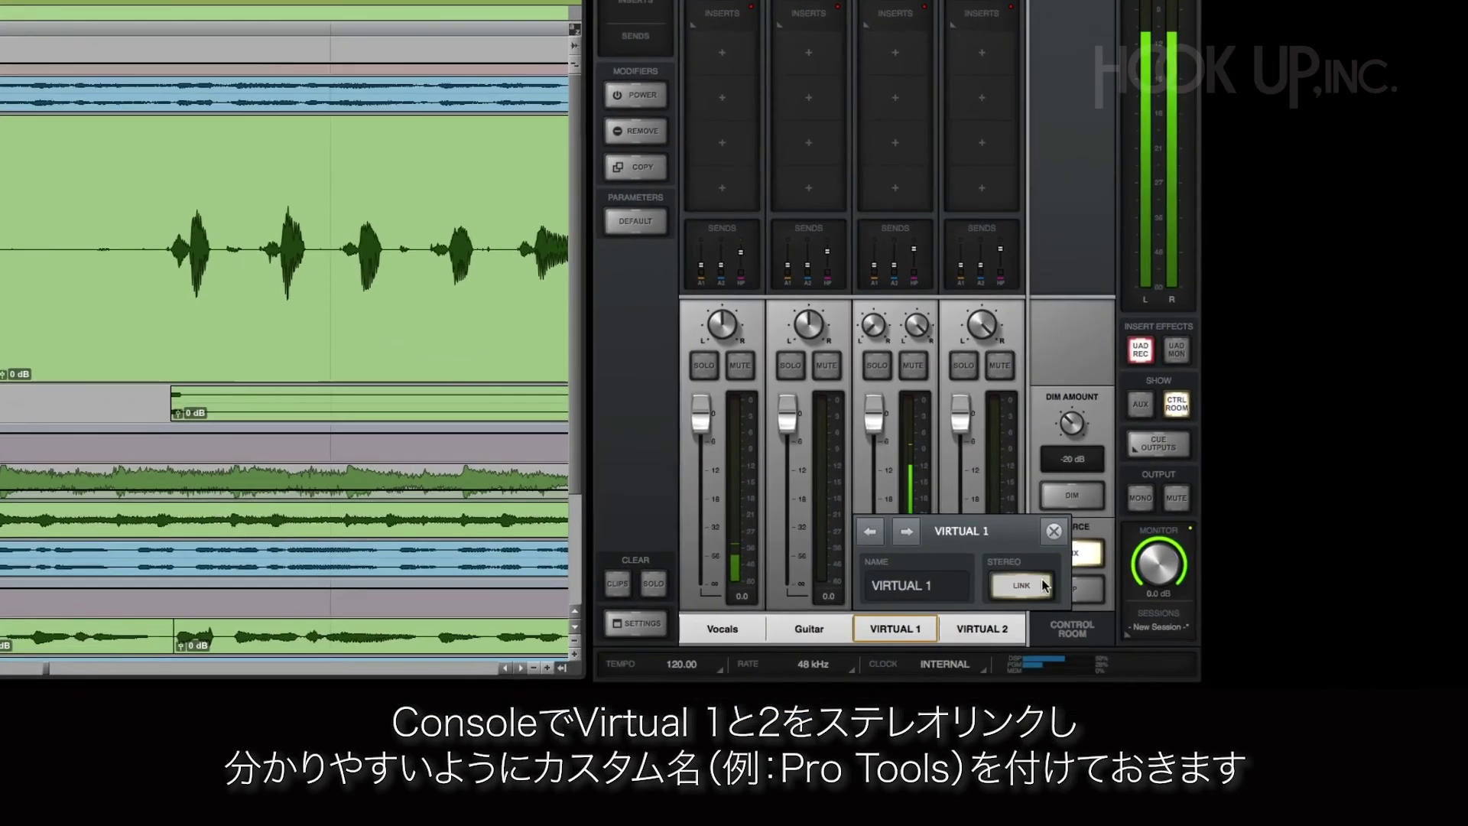
Stereo-link the VIRTUAL 1 and VIRTUAL 2 channels in Console and name the linked channel Pro Tools
{"action": "left_click", "coordinate": [1041, 585]}
{"action": "left_click", "coordinate": [644, 470]}
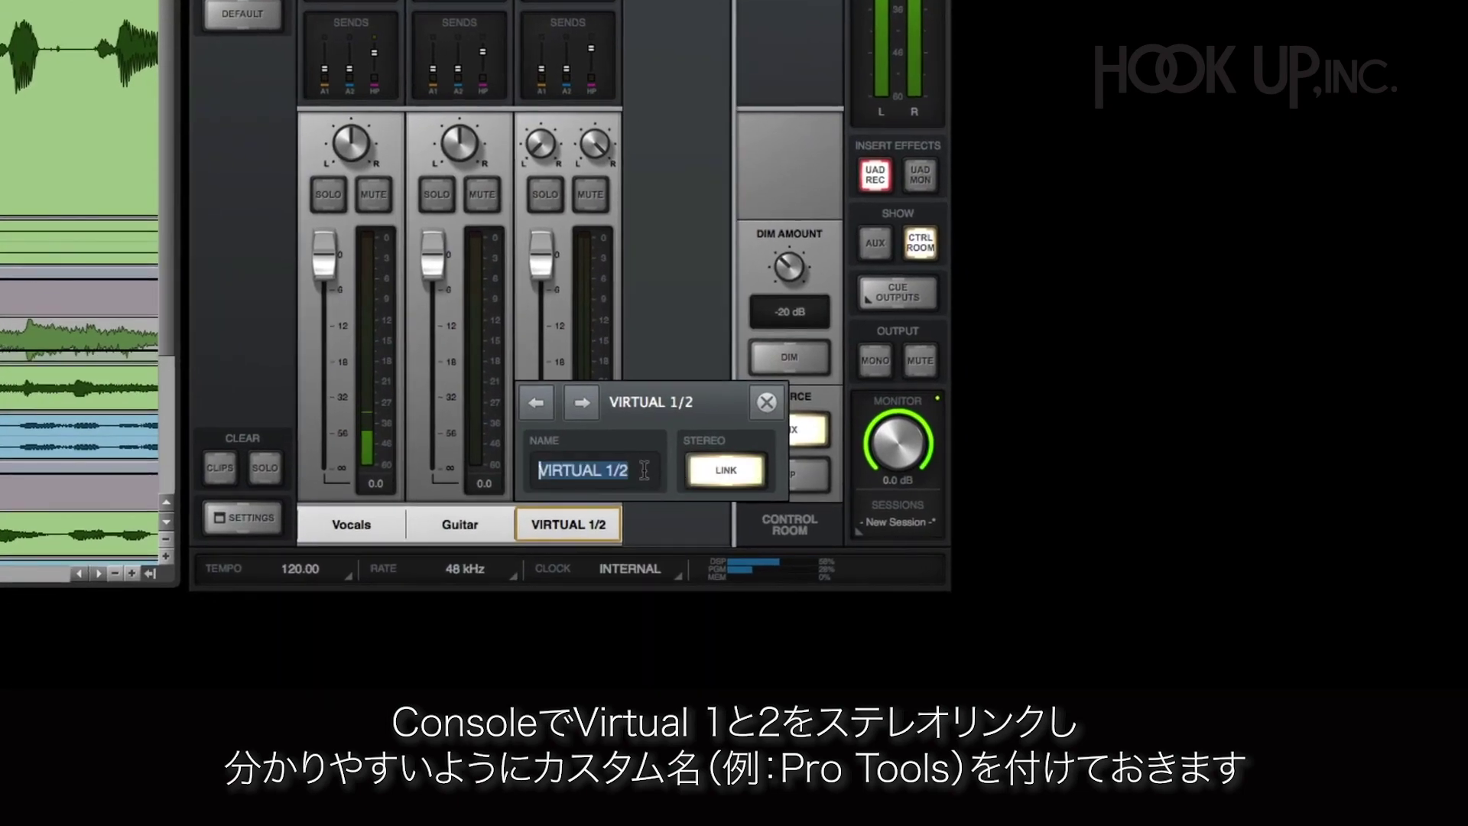
{"action": "type", "text": "Pro Tools"}
{"action": "key", "text": "Return"}
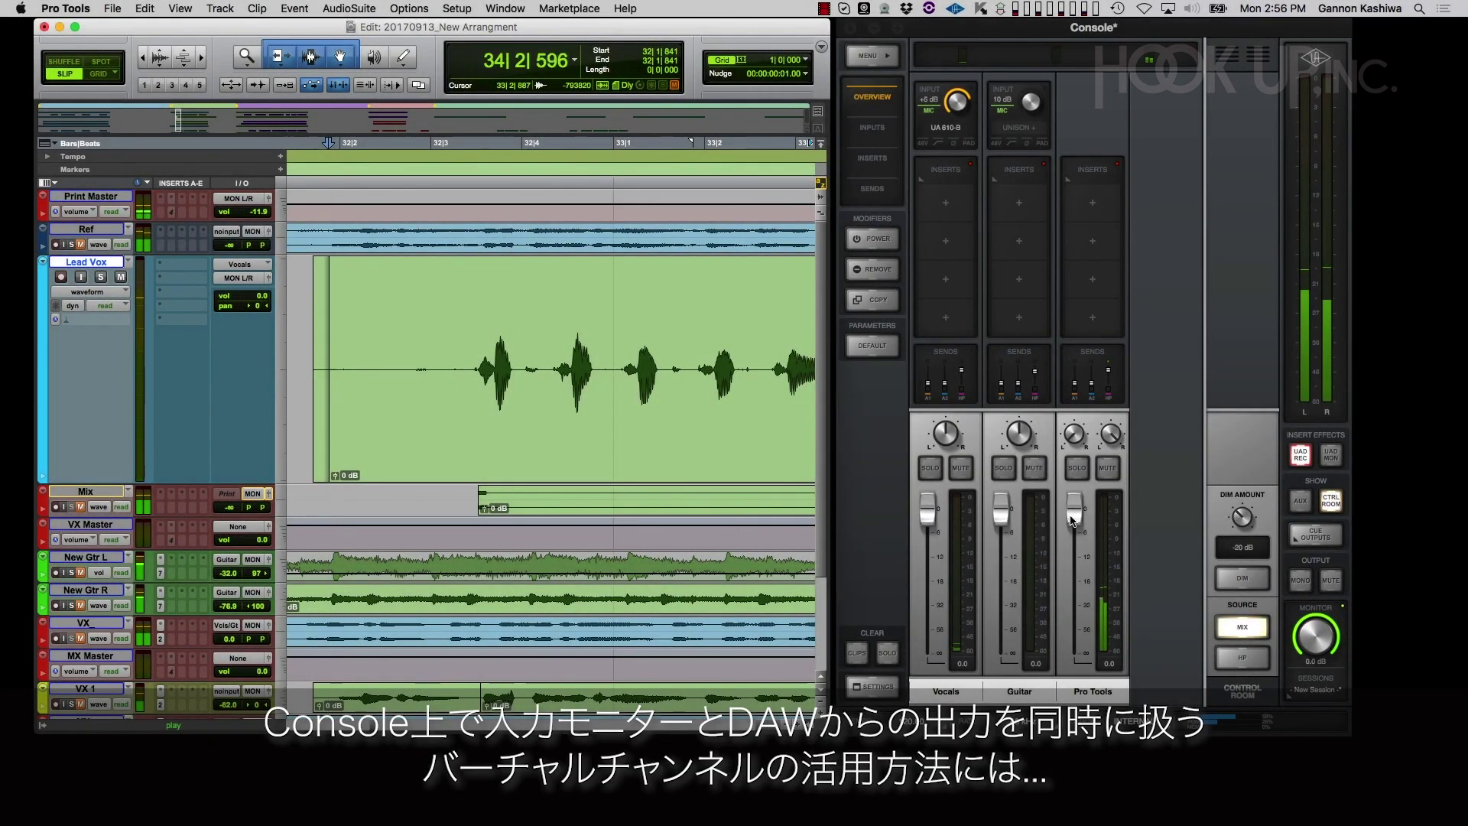
During playback, lower the Pro Tools channel fader slightly and set the Vocals fader to about -4.4 dB
{"action": "left_click_drag", "start_coordinate": [1074, 509], "coordinate": [1074, 526]}
{"action": "left_click_drag", "start_coordinate": [929, 513], "coordinate": [931, 539]}
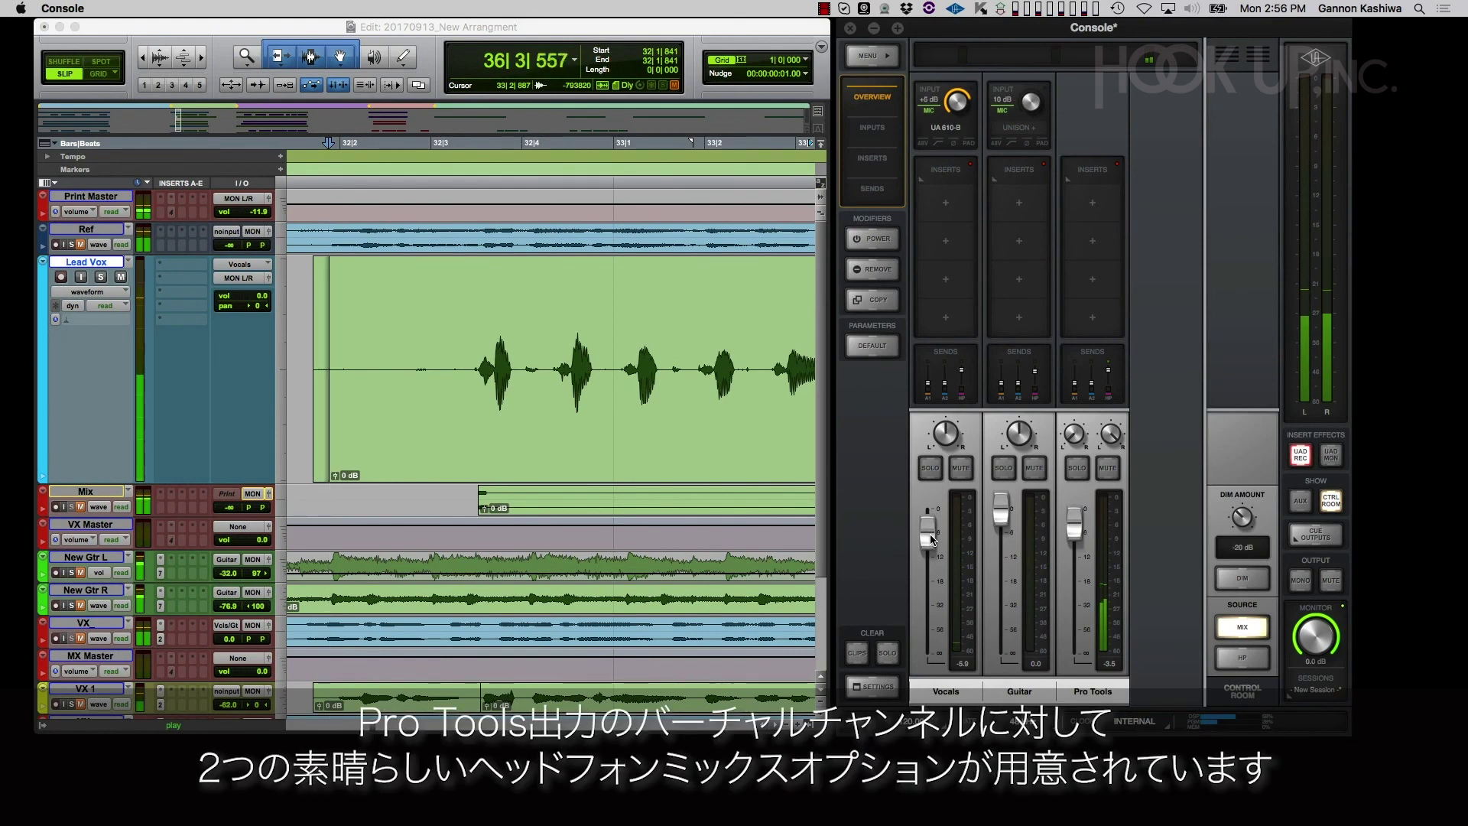
{"action": "left_click_drag", "start_coordinate": [931, 538], "coordinate": [930, 531]}
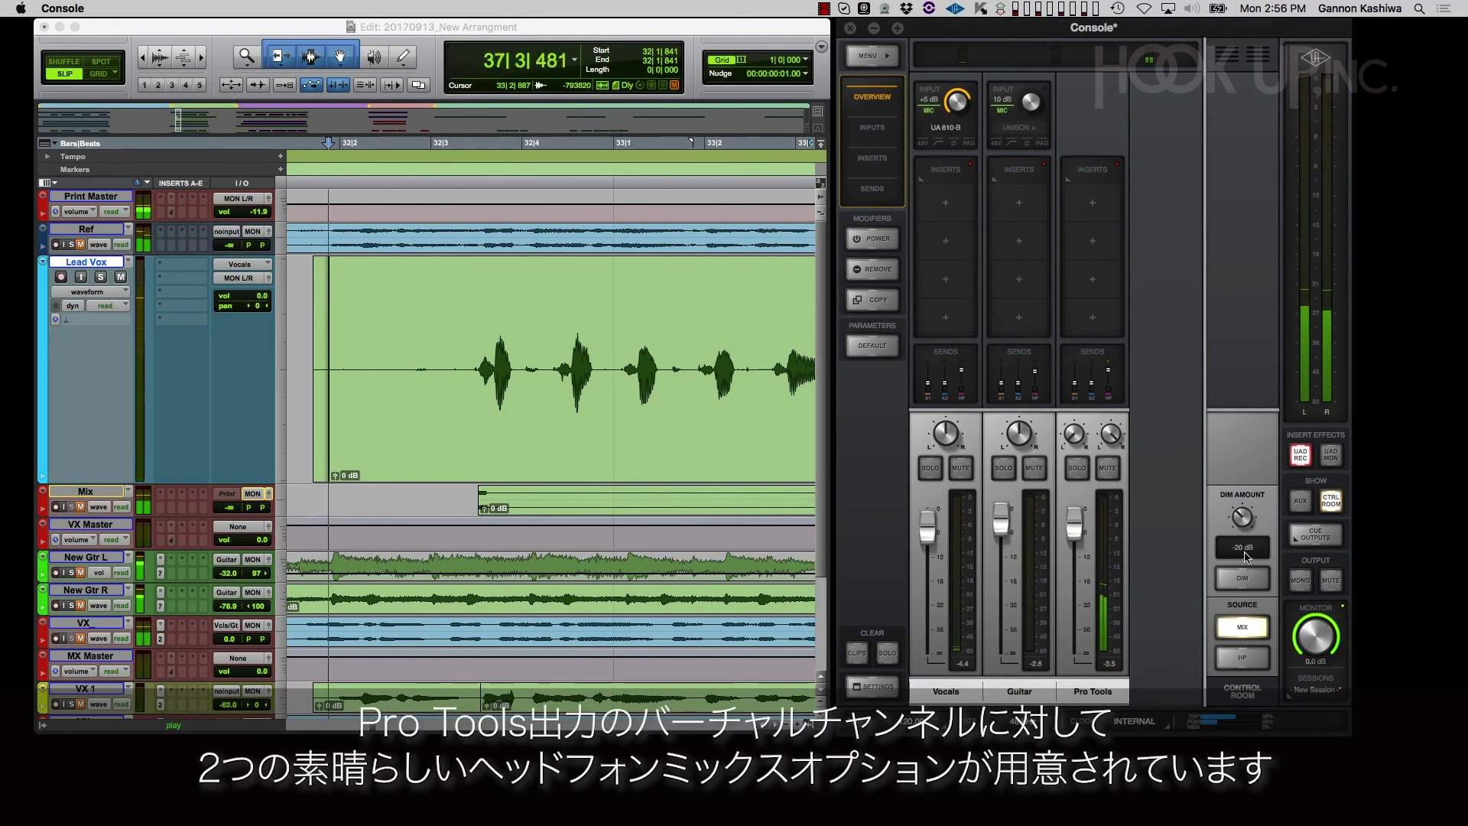
Check the cue output source, and lower the Pro Tools fader to about -8.7 dB and the Guitar fader to about -4.1 dB
{"action": "left_click", "coordinate": [1315, 534]}
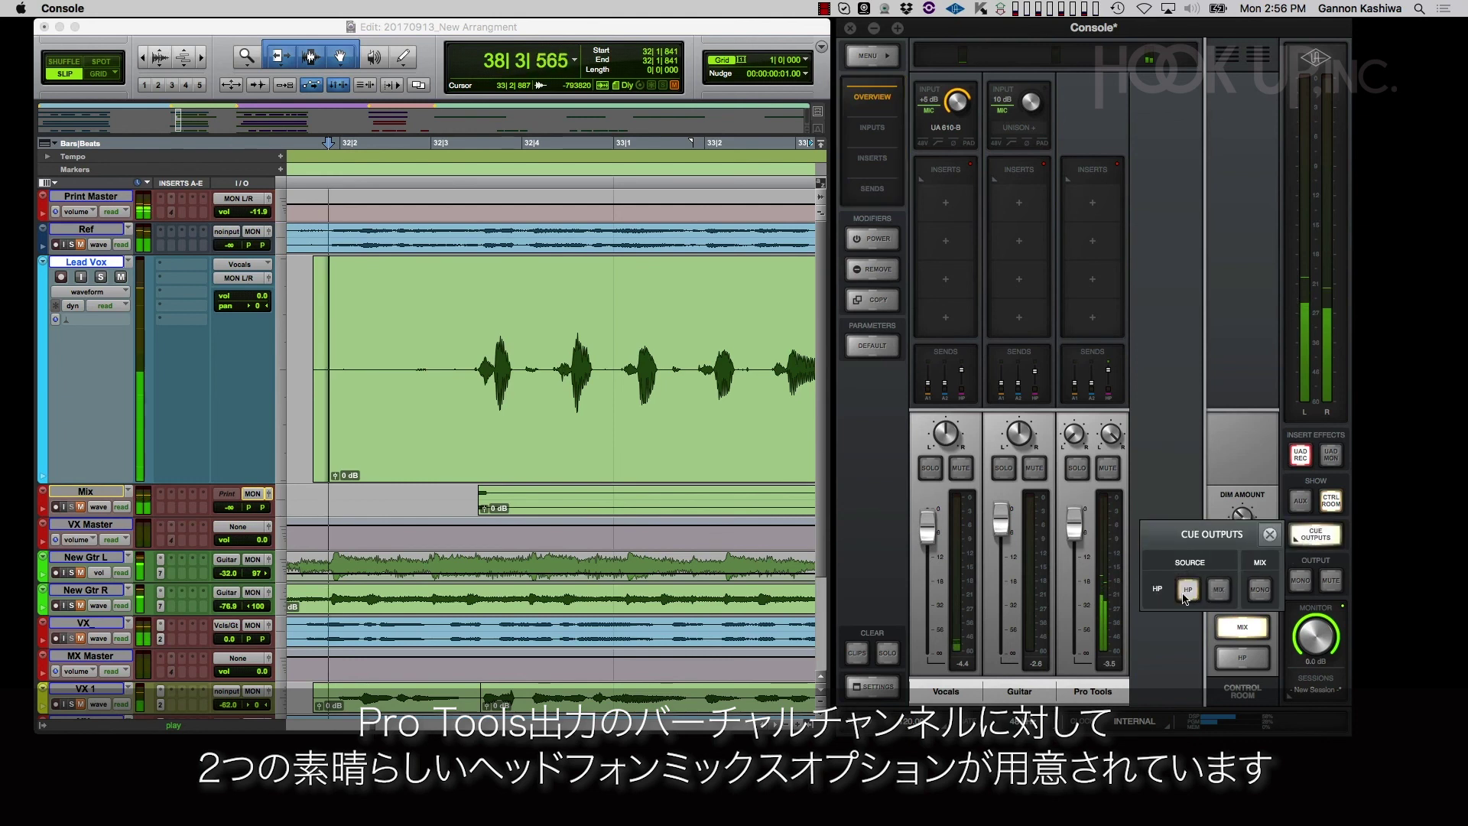
{"action": "left_click_drag", "start_coordinate": [1079, 538], "coordinate": [1080, 565]}
{"action": "left_click_drag", "start_coordinate": [1001, 526], "coordinate": [1001, 531]}
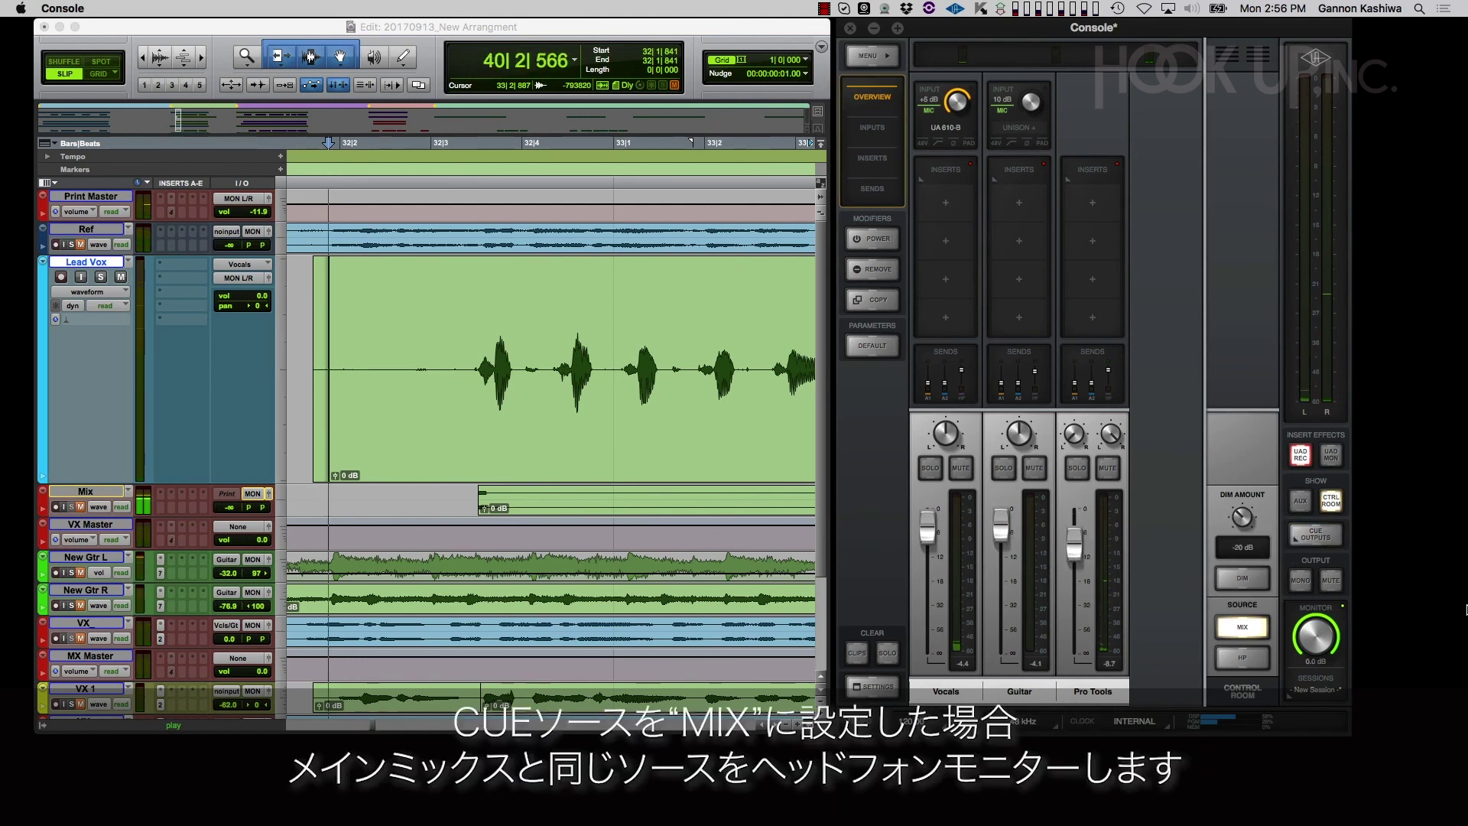
Set the source of the HP cue output to HP
{"action": "left_click", "coordinate": [1321, 539]}
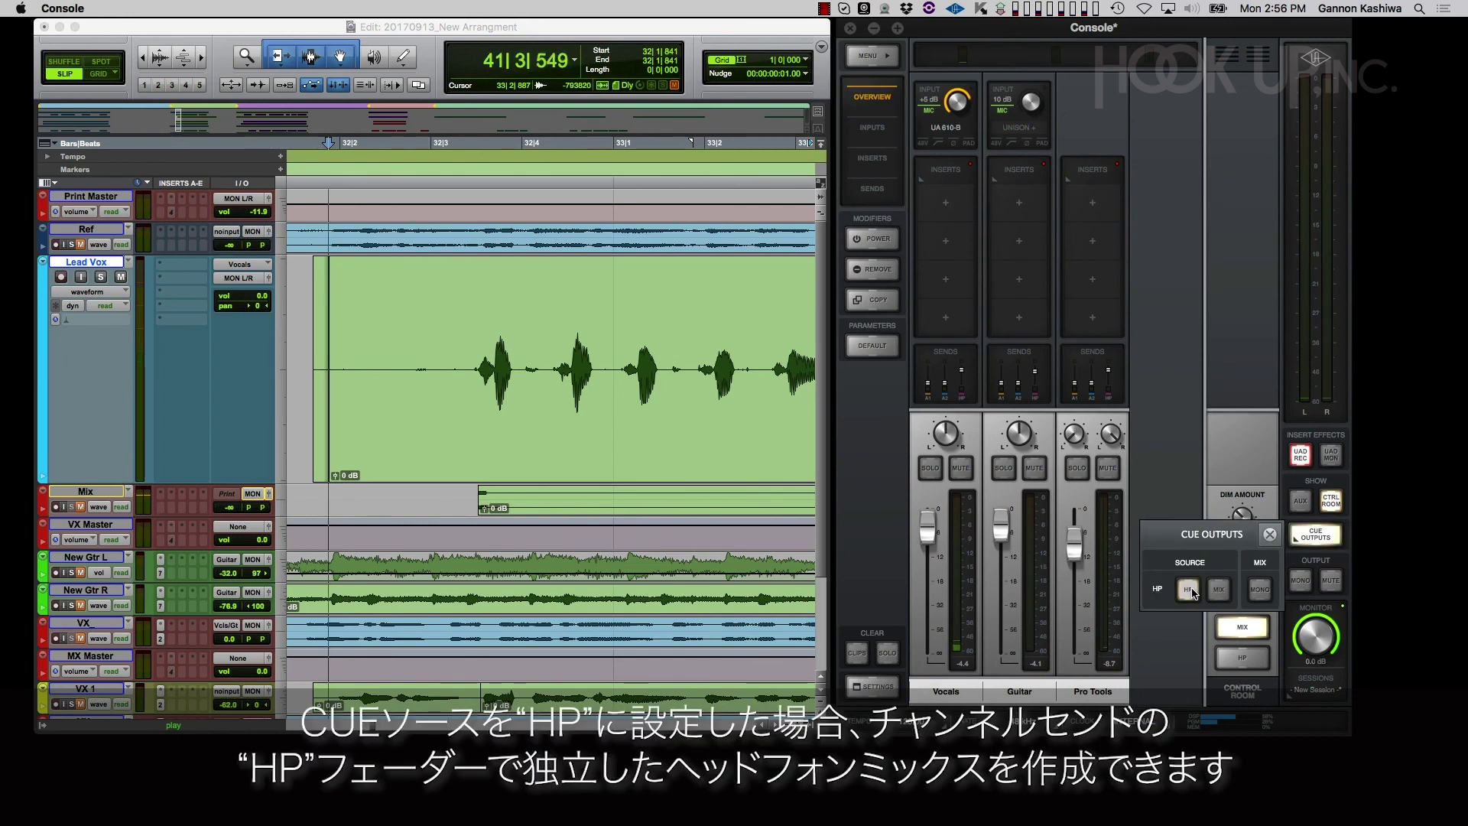
{"action": "left_click", "coordinate": [1190, 590]}
Raise the Pro Tools channel's HP send to about -2 dB and go to the preceding channel's sends
{"action": "left_click", "coordinate": [1097, 376]}
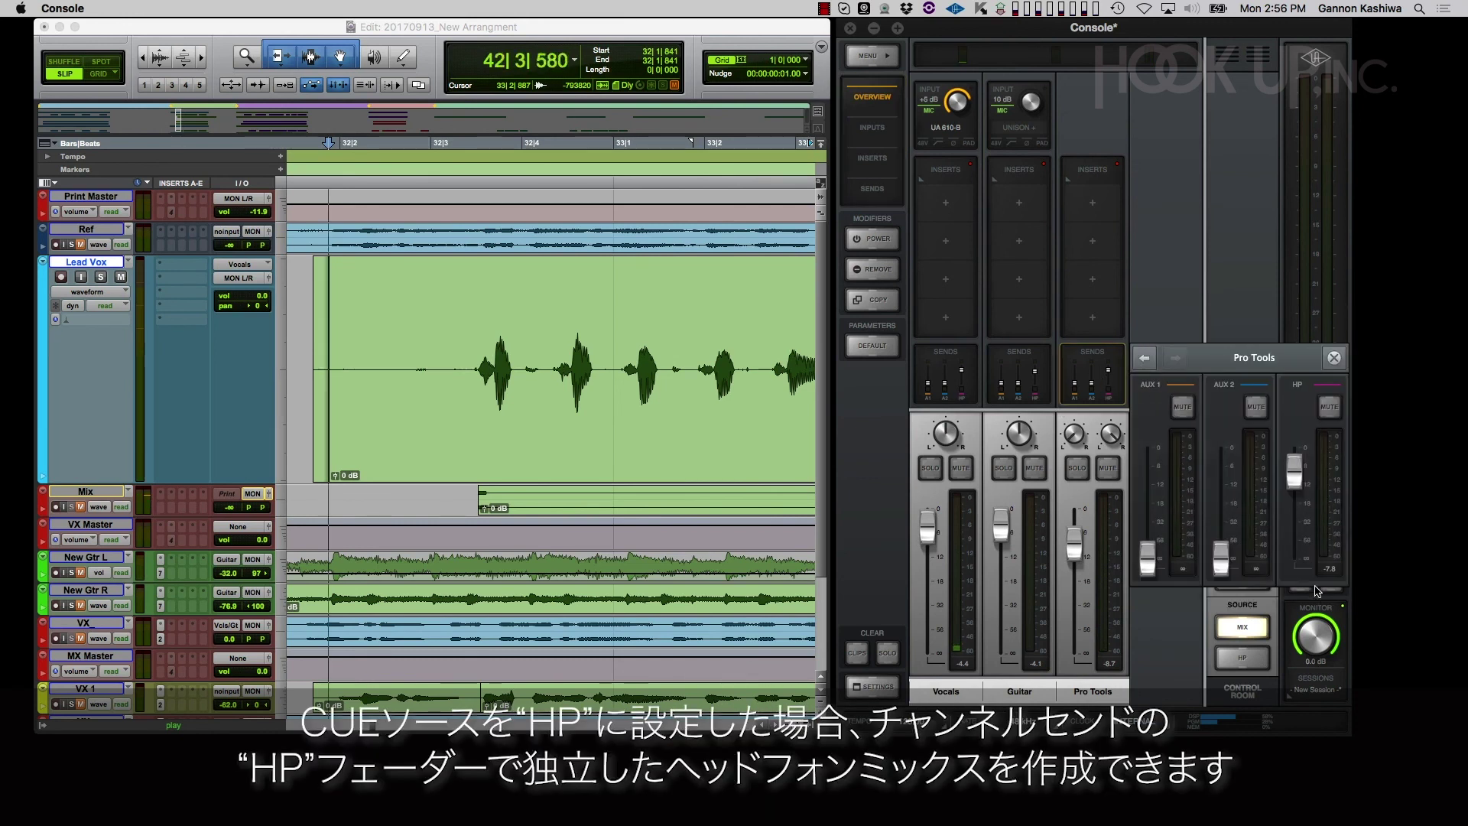
{"action": "left_click_drag", "start_coordinate": [1295, 470], "coordinate": [1295, 453]}
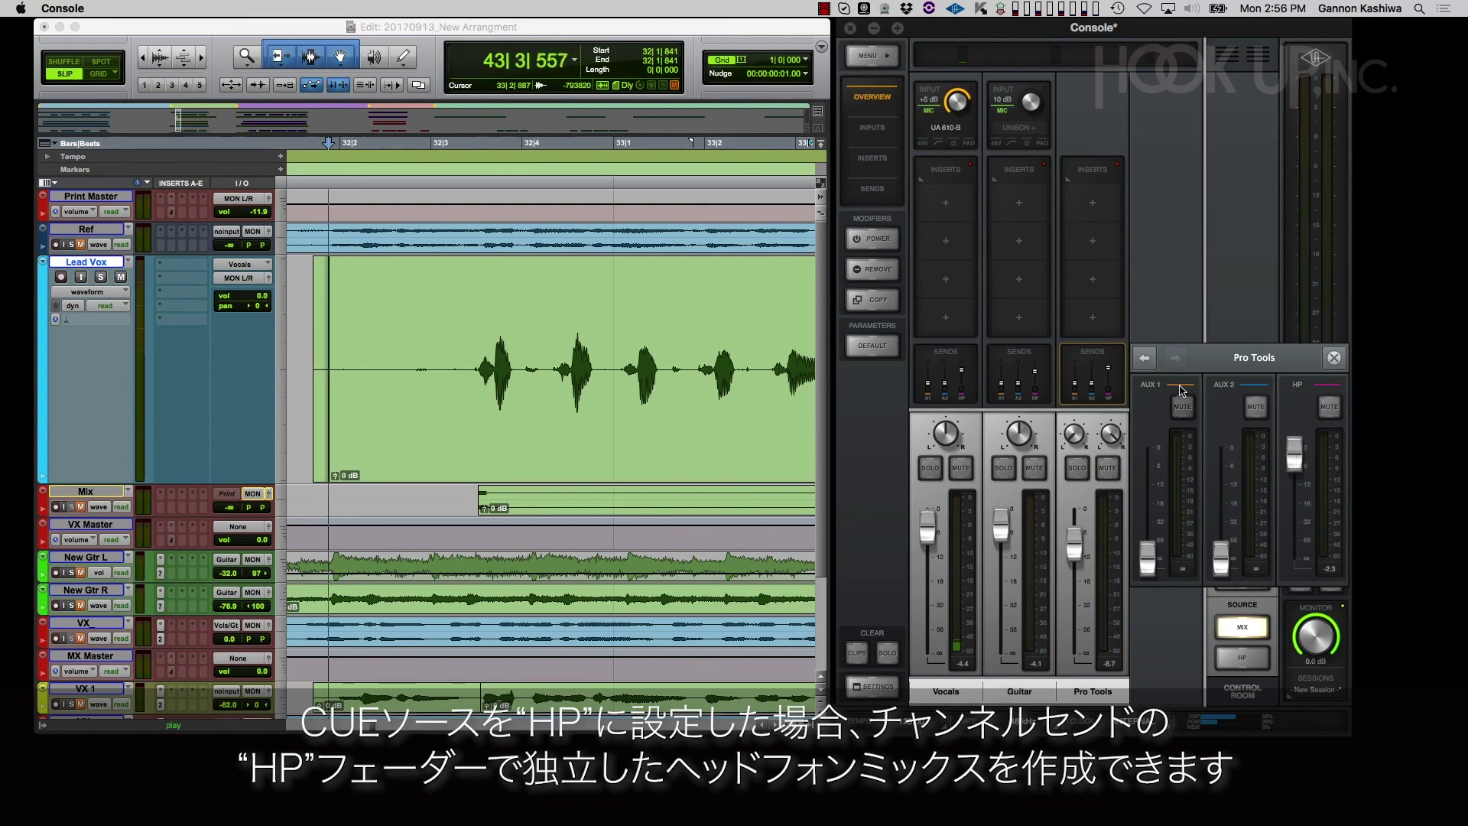
{"action": "left_click", "coordinate": [1145, 357]}
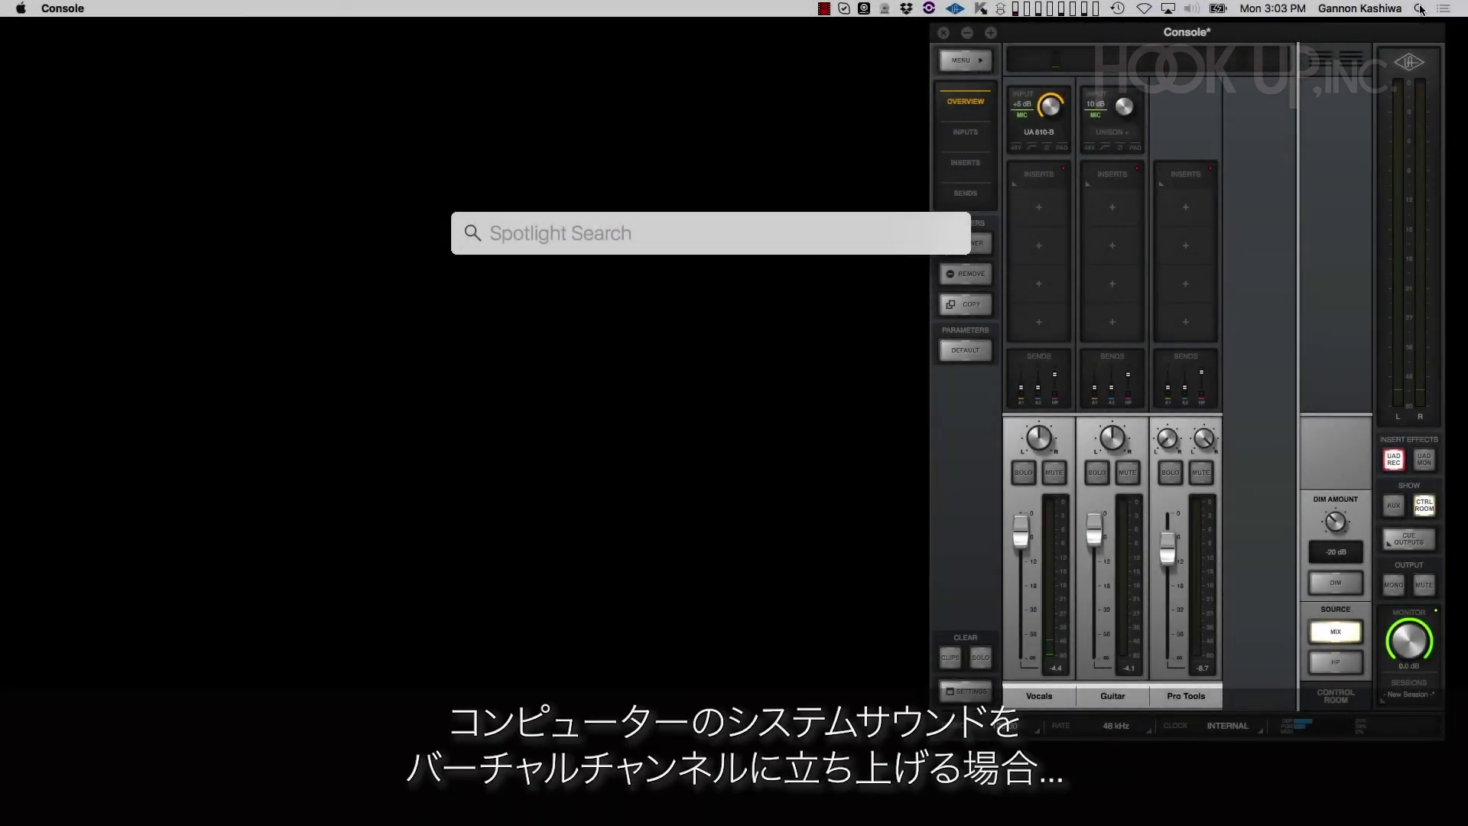
Switch to Audio MIDI Setup and open the speaker configuration for the Universal Audio Thunderbolt output
{"action": "type", "text": "audio"}
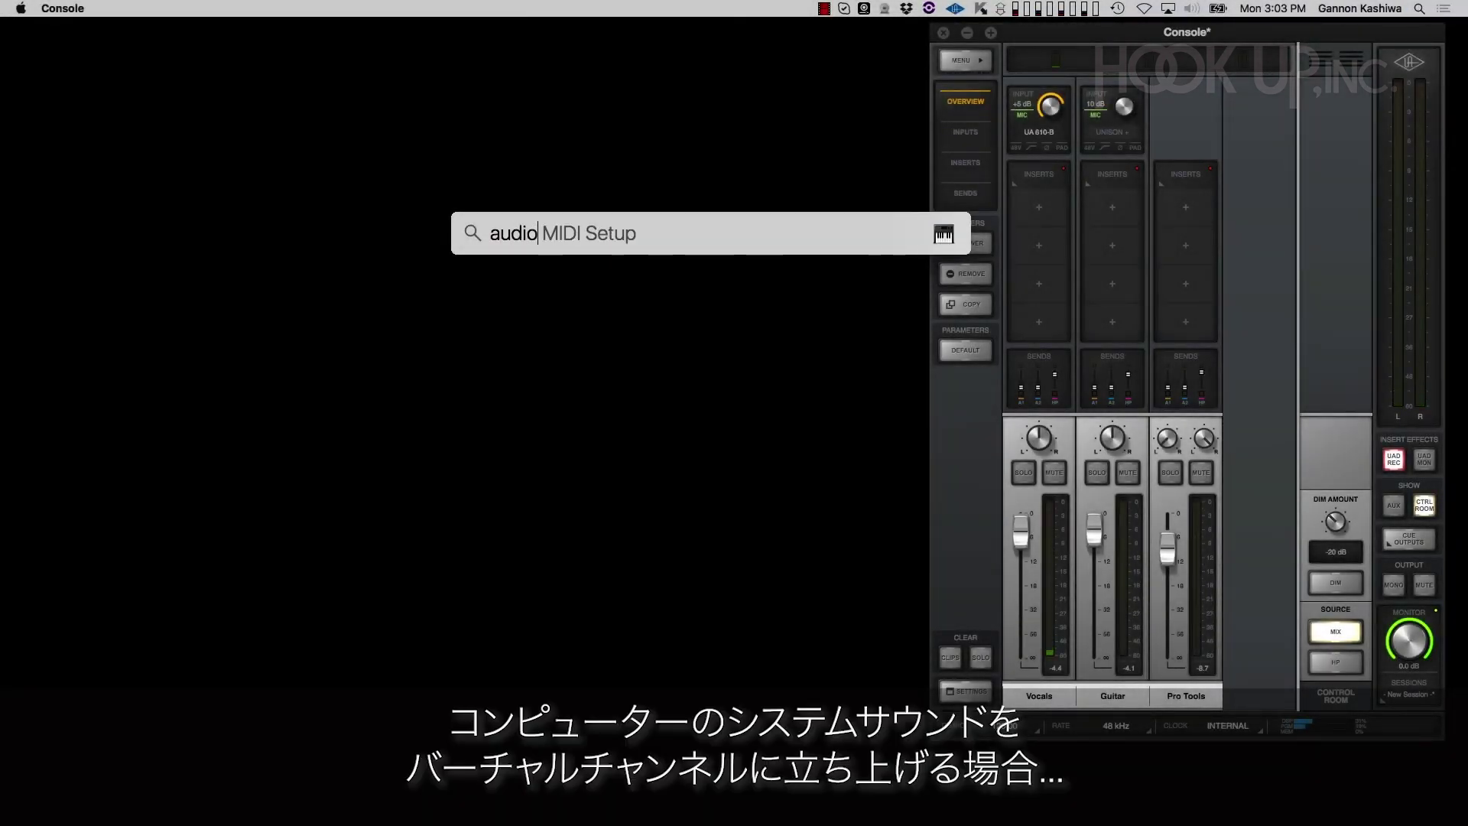
{"action": "key", "text": "Return"}
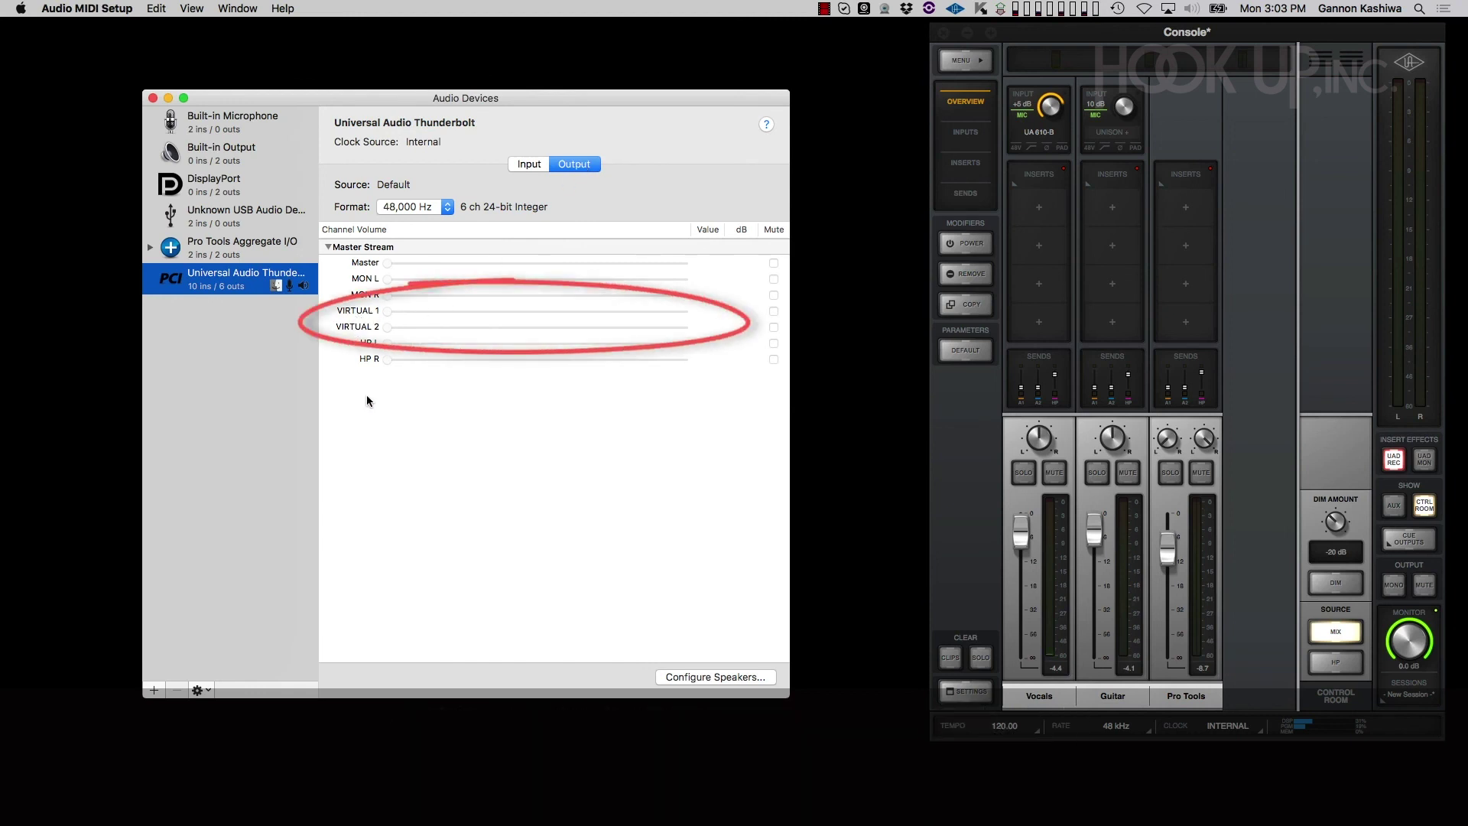
{"action": "left_click", "coordinate": [730, 678]}
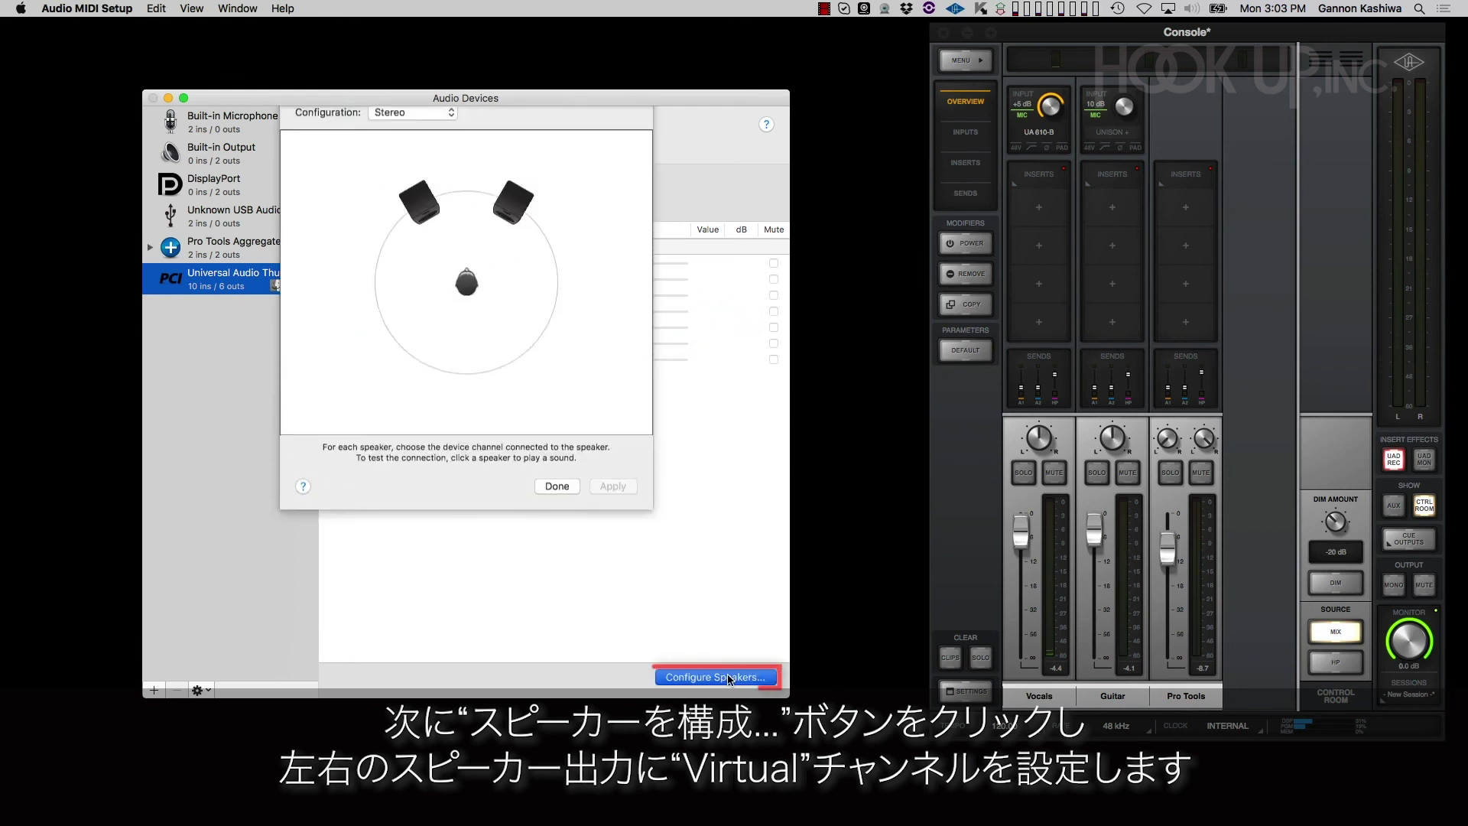
Assign the left front speaker to VIRTUAL 1 and the right front speaker to VIRTUAL 2, and apply the speaker configuration
{"action": "left_click", "coordinate": [434, 269]}
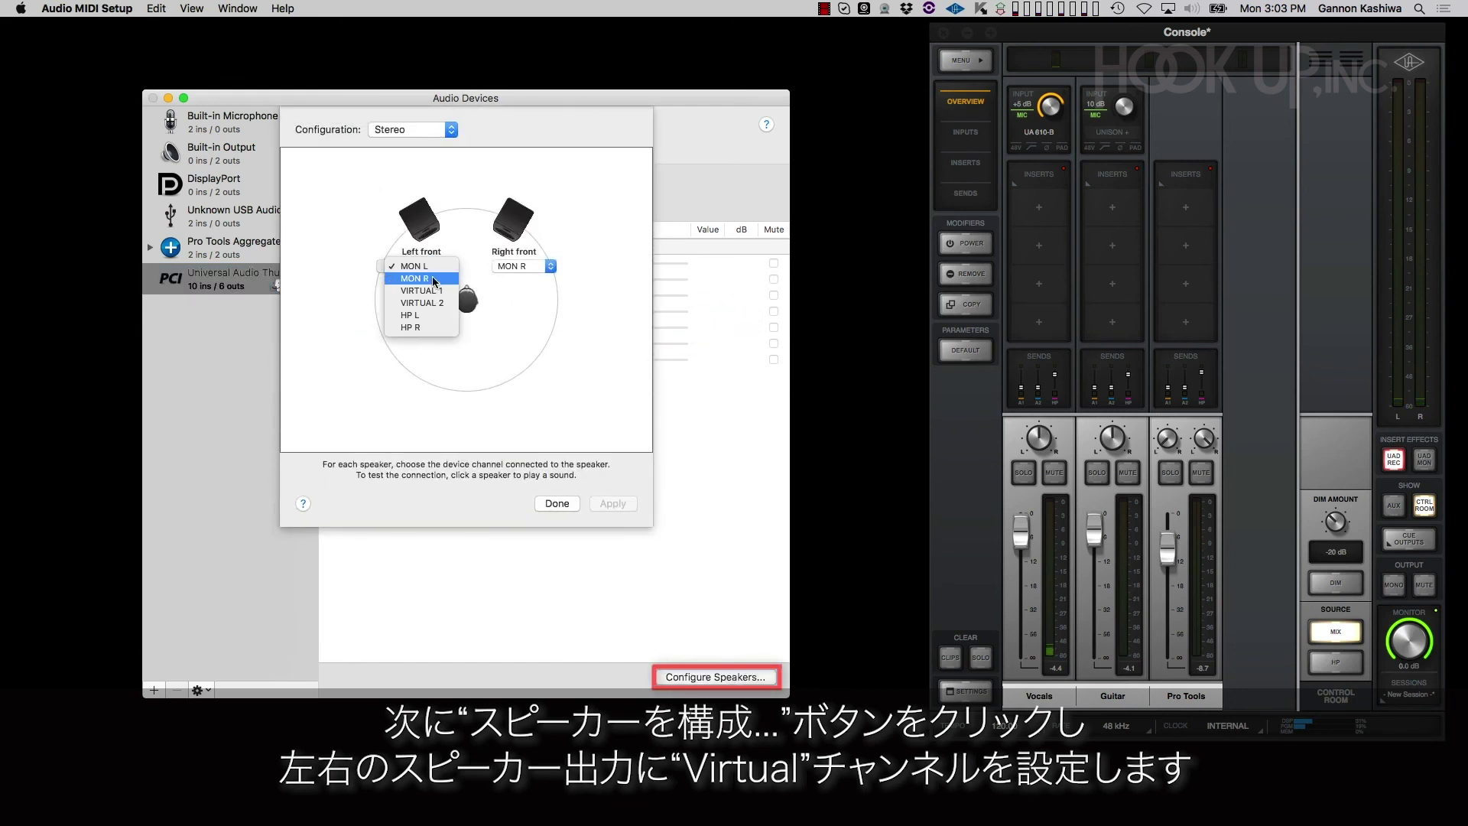
{"action": "left_click", "coordinate": [437, 292]}
{"action": "left_click", "coordinate": [541, 265]}
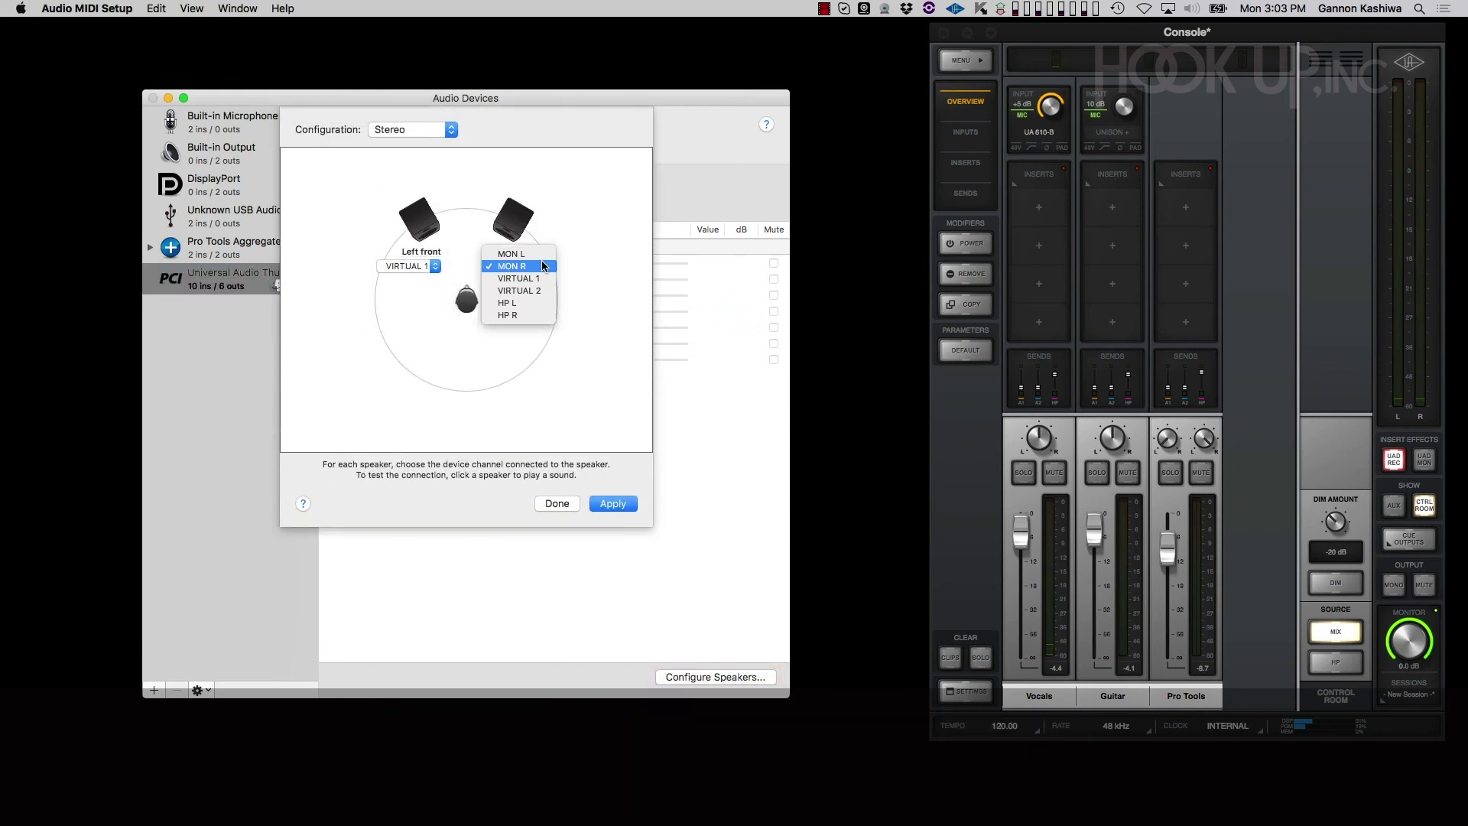
{"action": "left_click", "coordinate": [545, 294]}
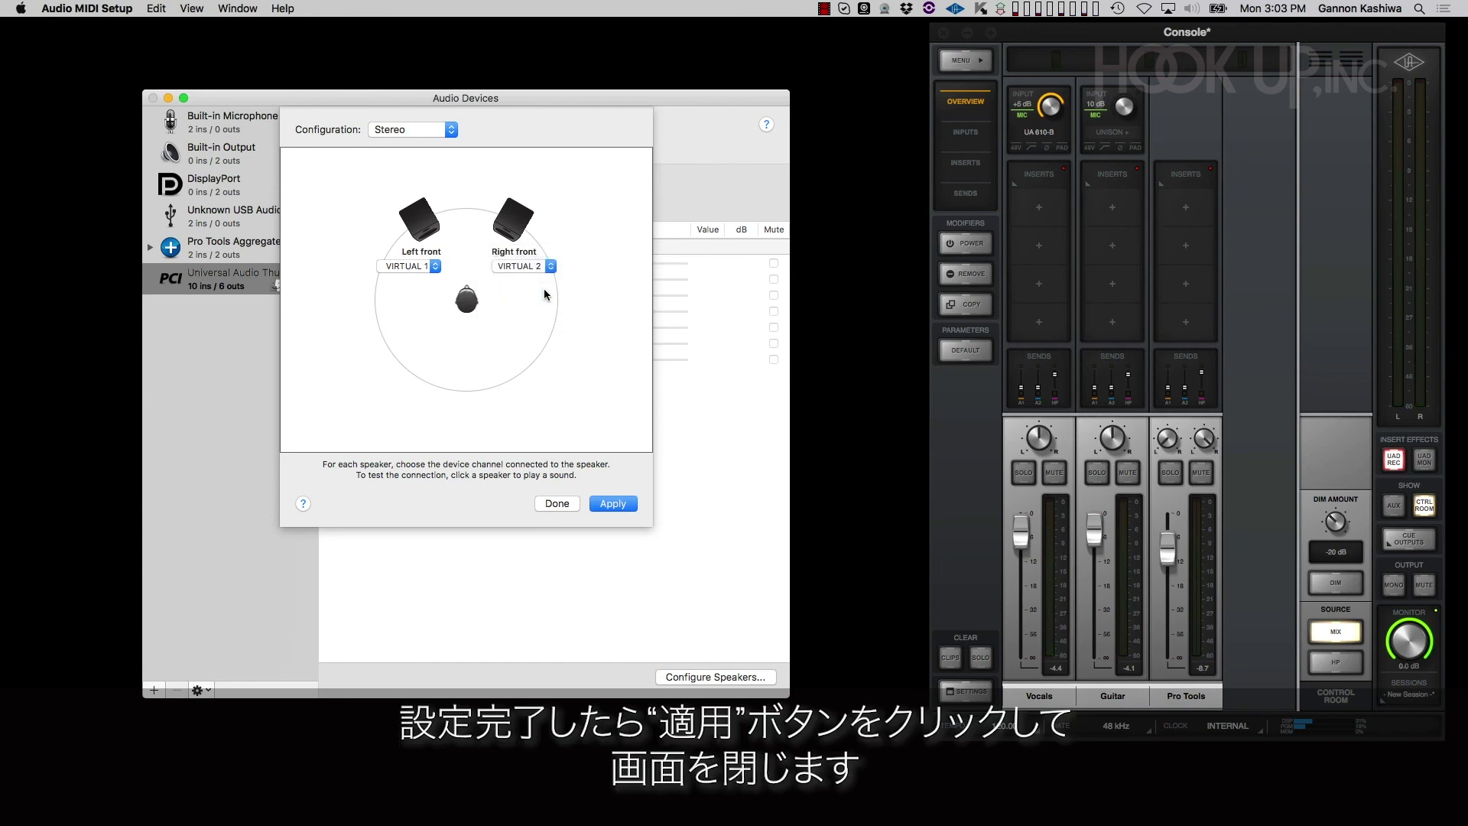
{"action": "left_click", "coordinate": [613, 504]}
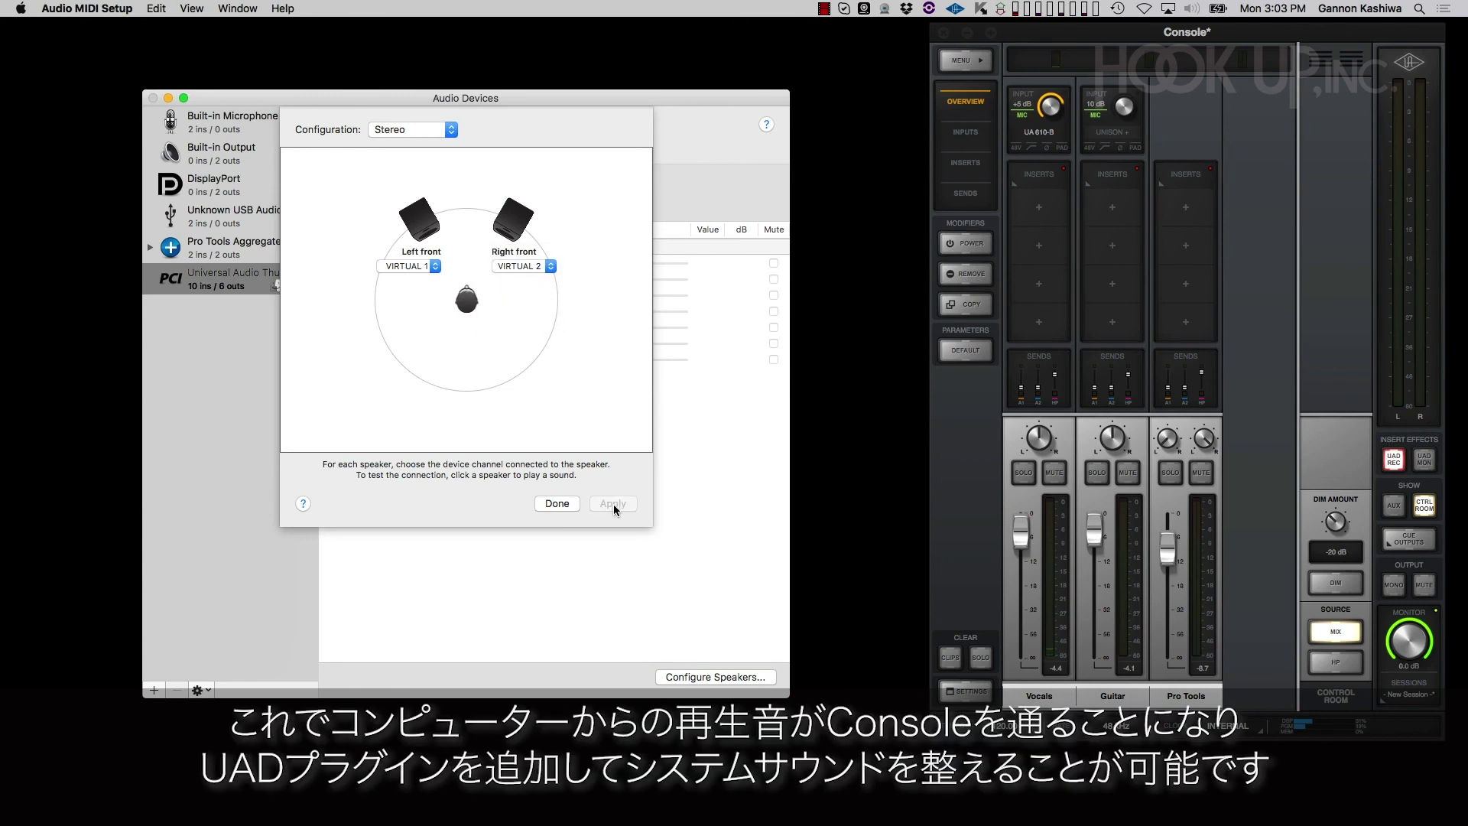
{"action": "left_click", "coordinate": [574, 505]}
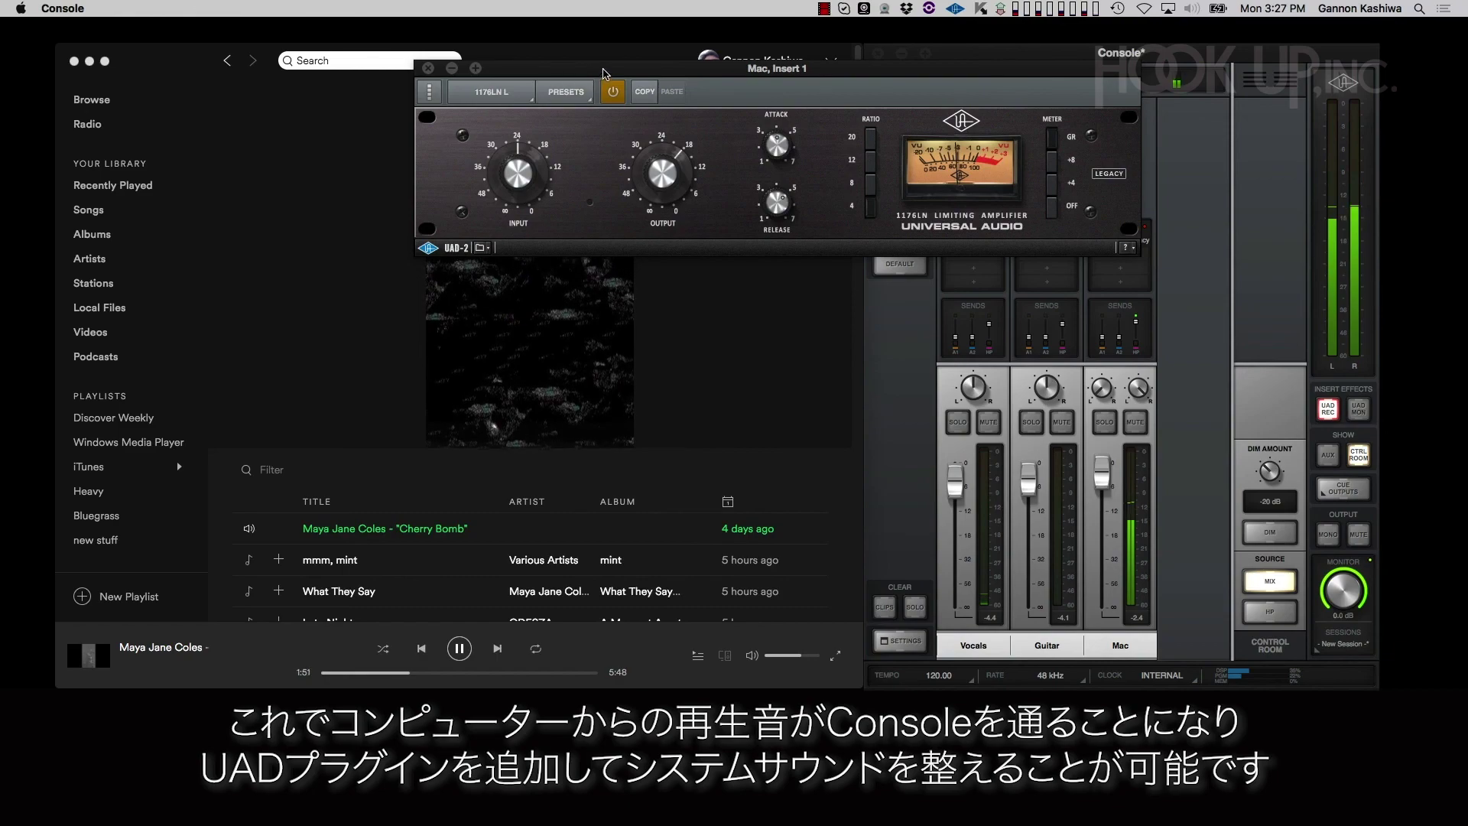
In Console, move the Mac channel's 1176LN plug-in window further down the screen
{"action": "left_click_drag", "start_coordinate": [604, 74], "coordinate": [623, 188]}
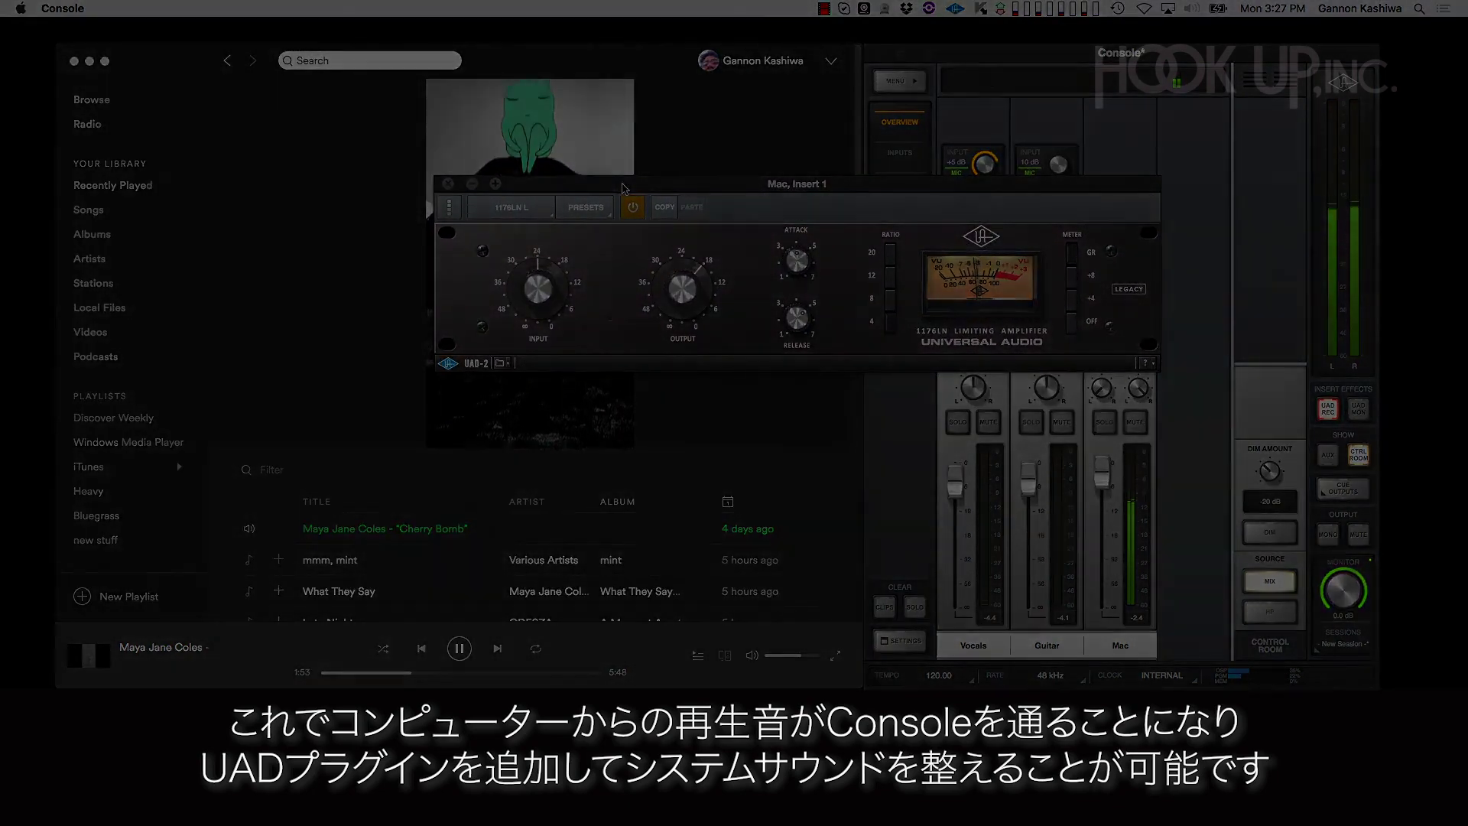